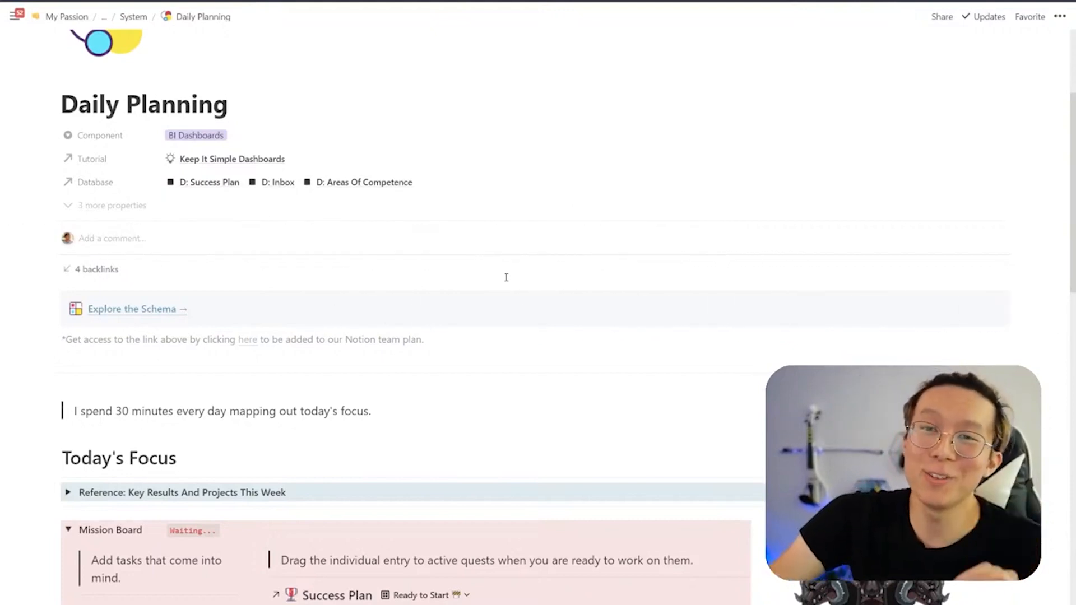
- Move the Investment Calibration entry from Recurring Workflows into the Active Quests table, keeping the table's sorting
scroll(506, 277, down, 5)
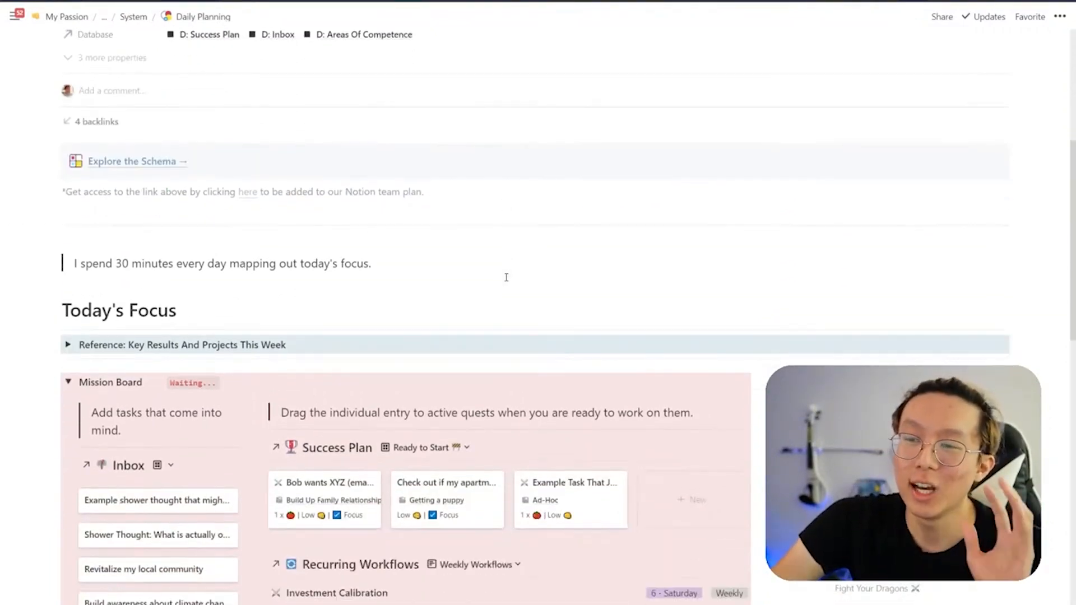
scroll(506, 277, down, 1)
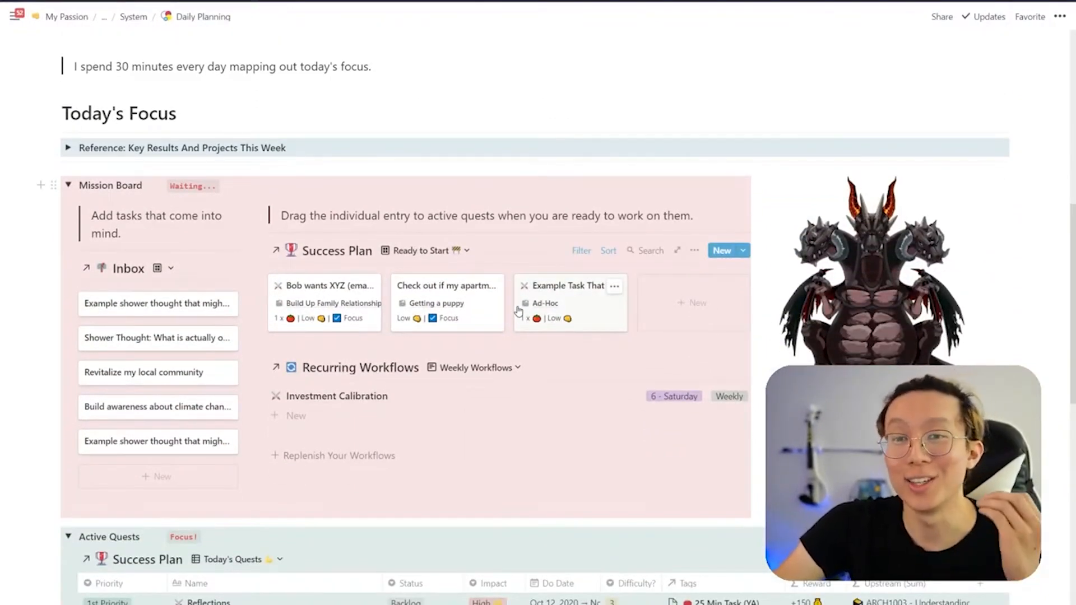
scroll(519, 311, down, 2)
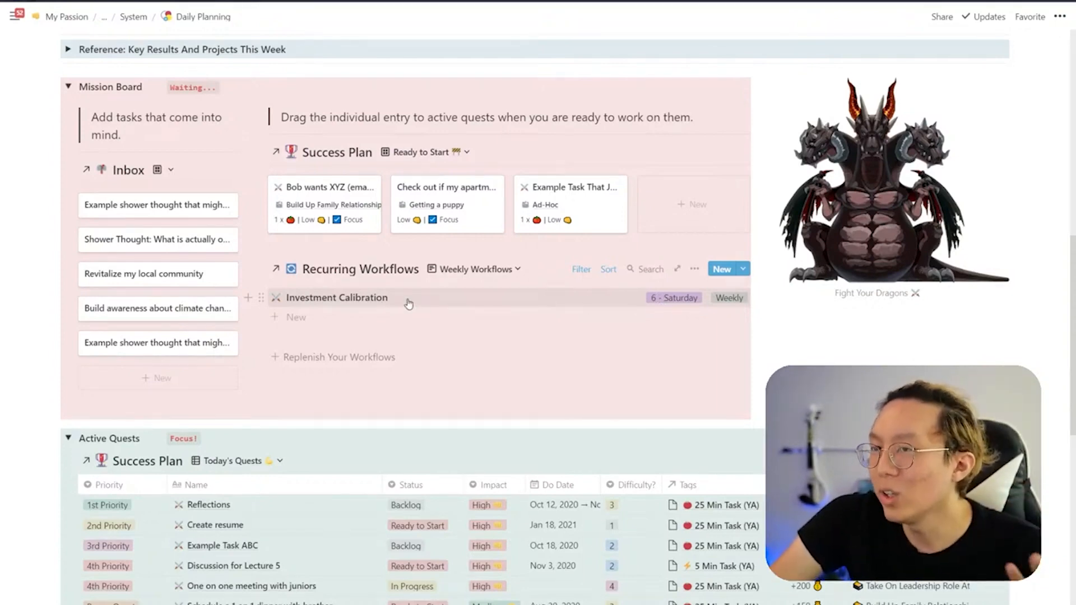
scroll(409, 305, down, 1)
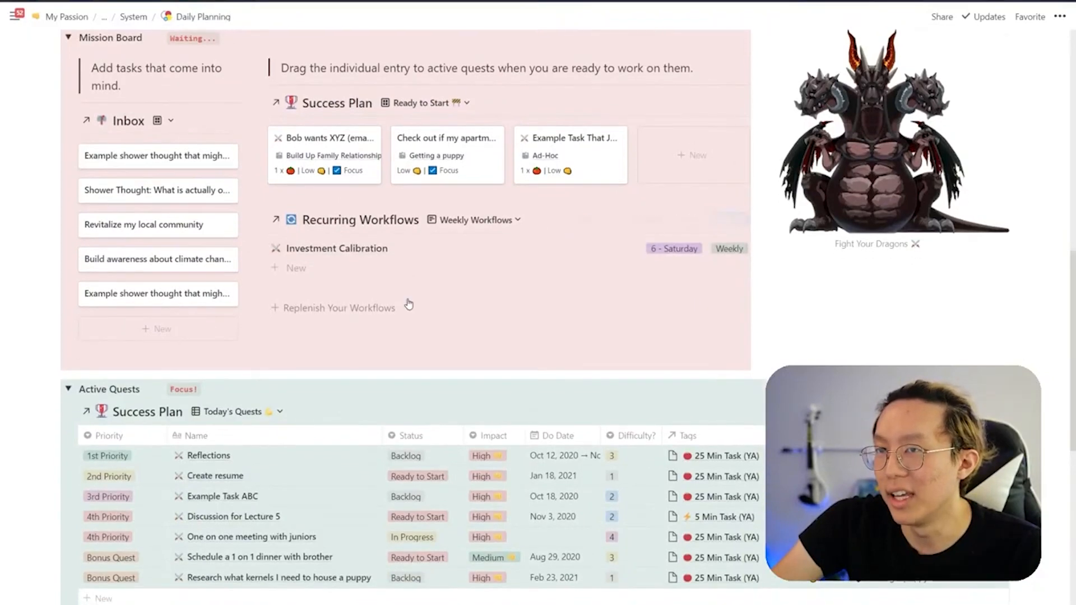
scroll(409, 305, down, 1)
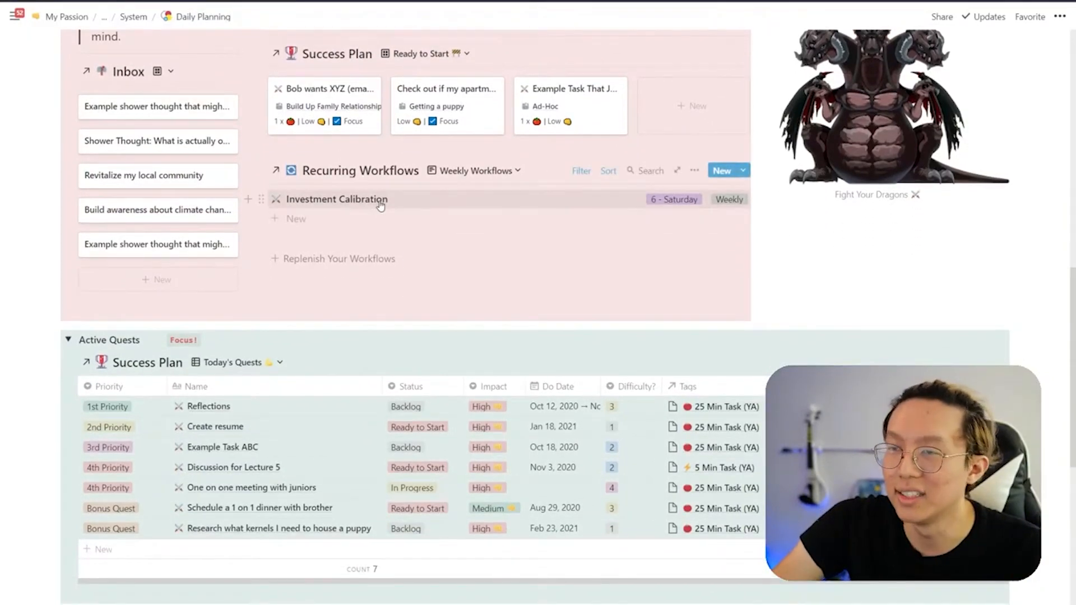
drag(381, 206, 397, 542)
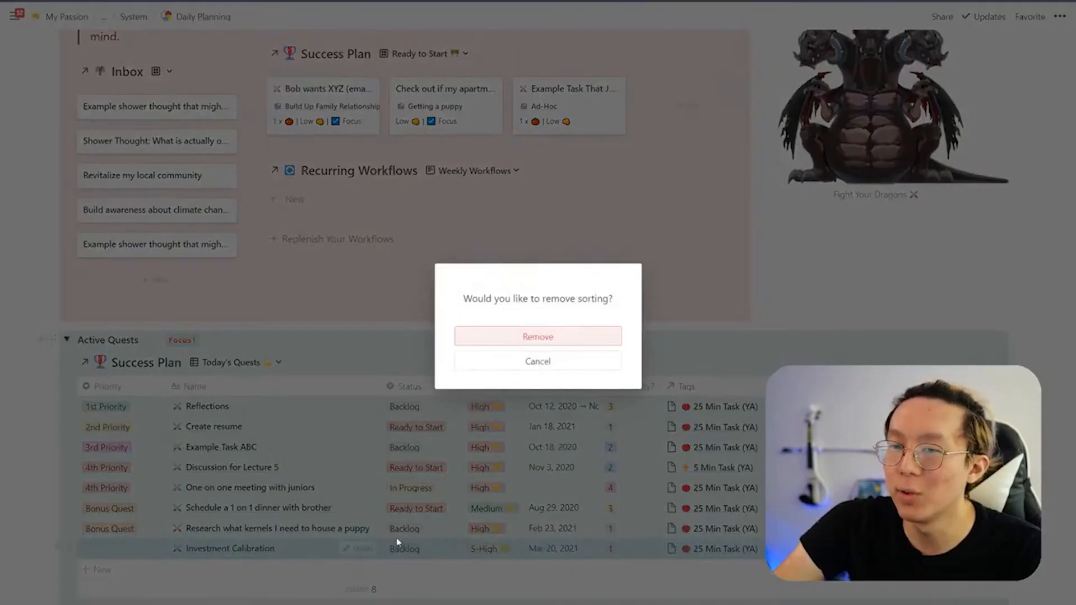
click(535, 361)
scroll(676, 424, down, 2)
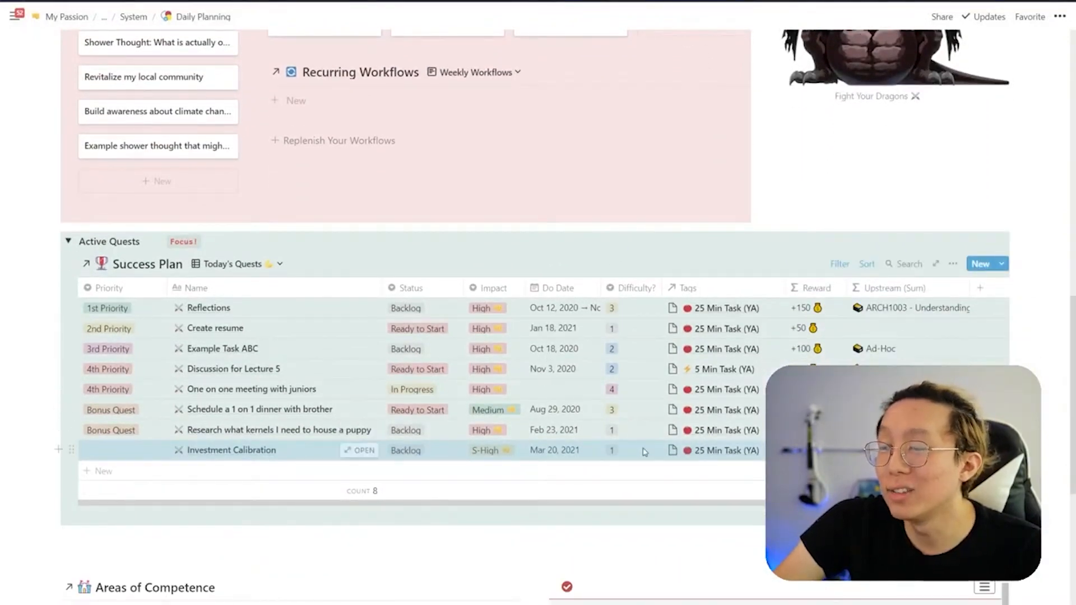
scroll(645, 452, down, 3)
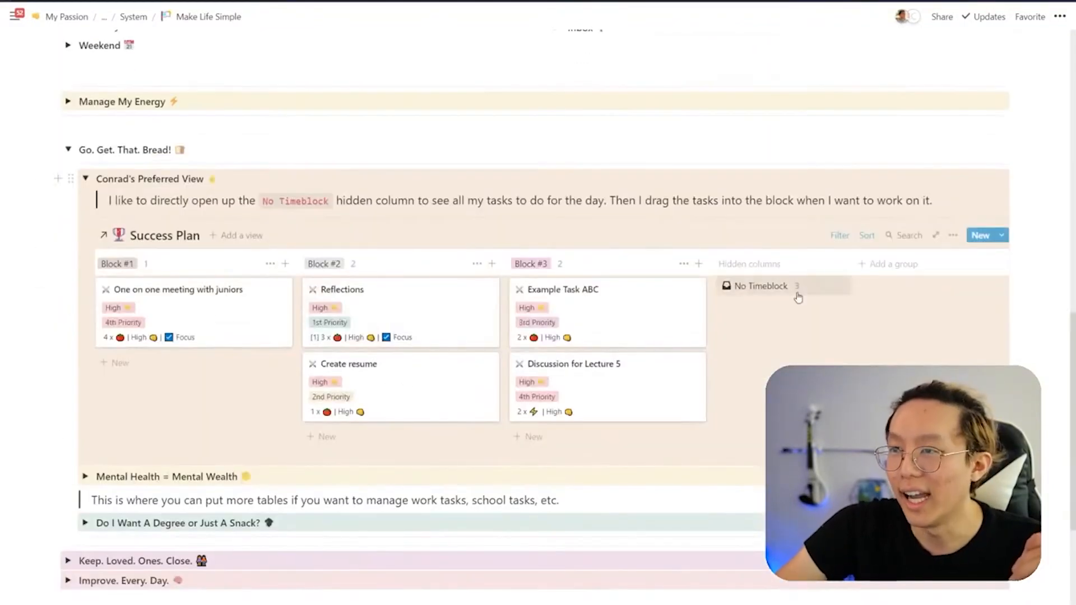
- Assign the Investment Calibration task from the hidden No Timeblock column to Block #3 on the Success Plan board
click(796, 288)
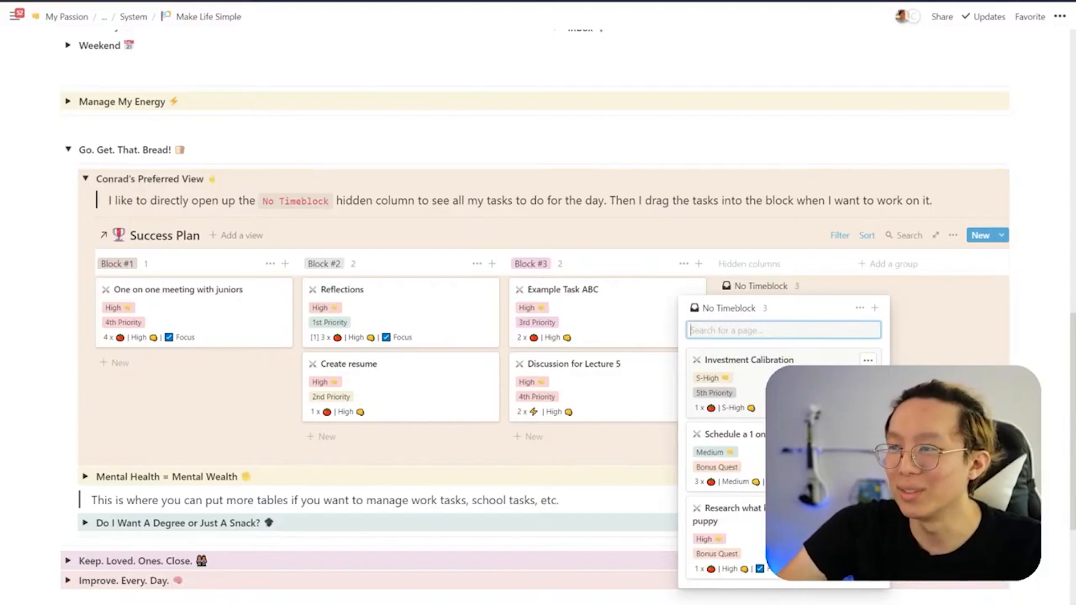
drag(729, 386, 594, 448)
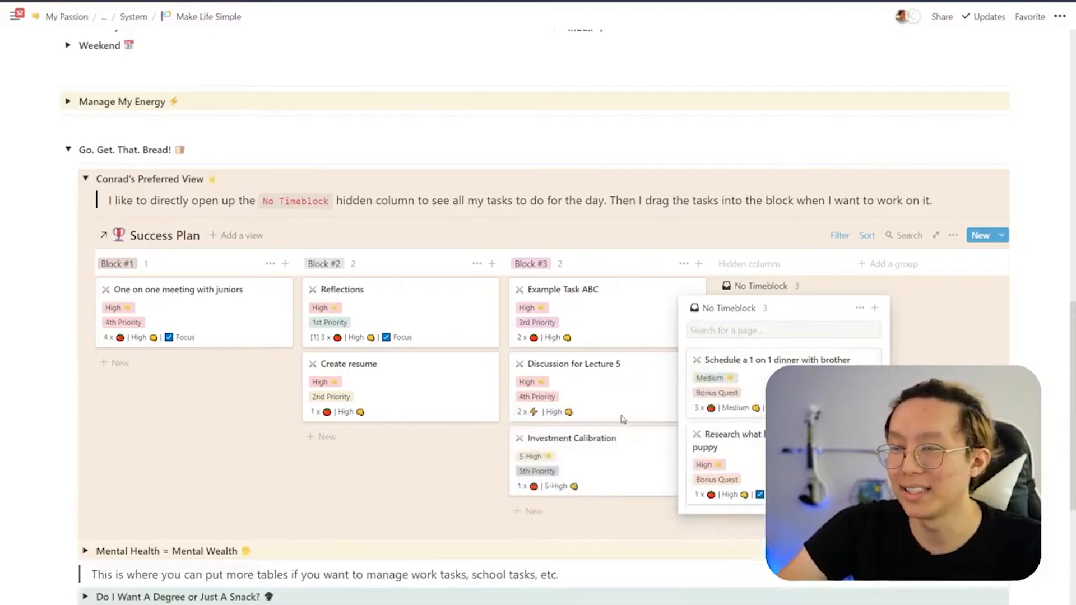
click(735, 254)
scroll(764, 269, down, 3)
scroll(675, 250, up, 2)
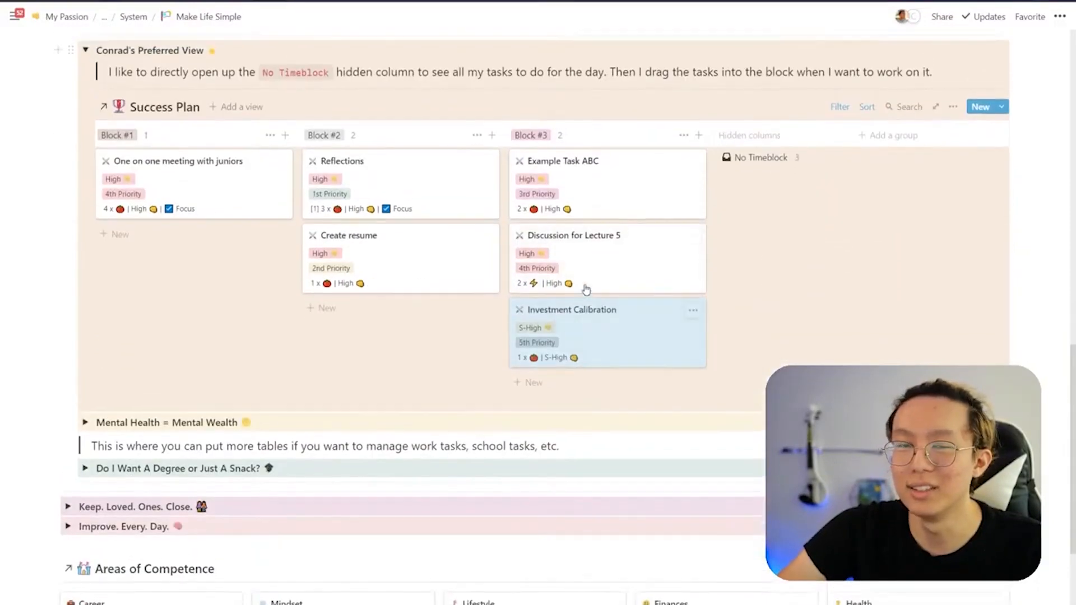
- Add a Success Plan list below the board, captioned "Drag tasks from the above table to below to automatically assign Closing Date = Today and Status = Complete"
click(165, 491)
text(Drag tasks from the above table to below to automatically assign Closing Date = Today and Status = Complete)
click(165, 495)
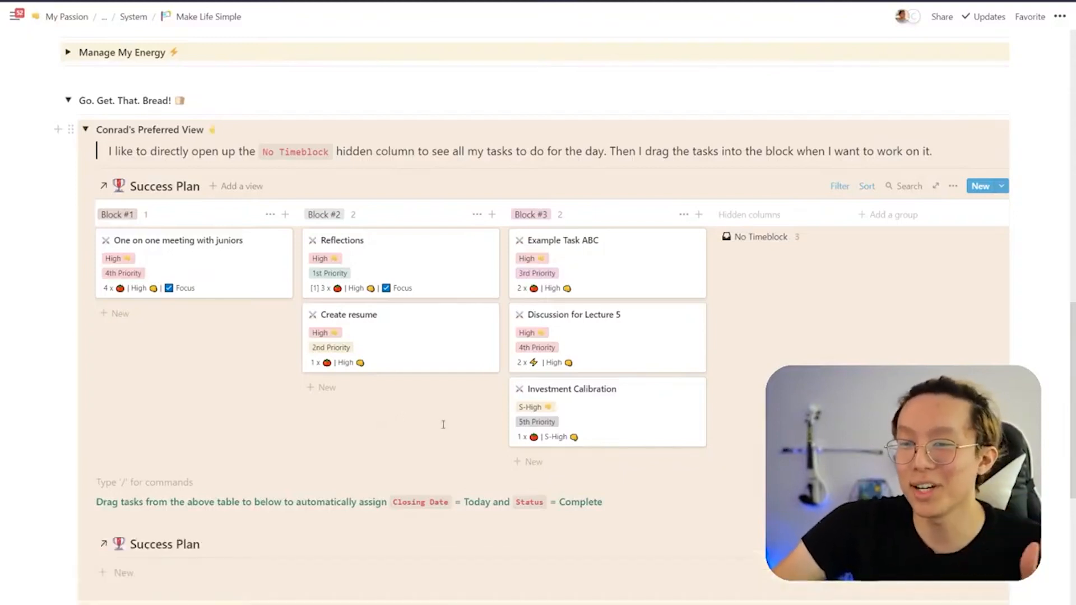
- Move the Investment Calibration card from Block #3 into the Success Plan list below the board, keeping the sorting
scroll(577, 449, down, 1)
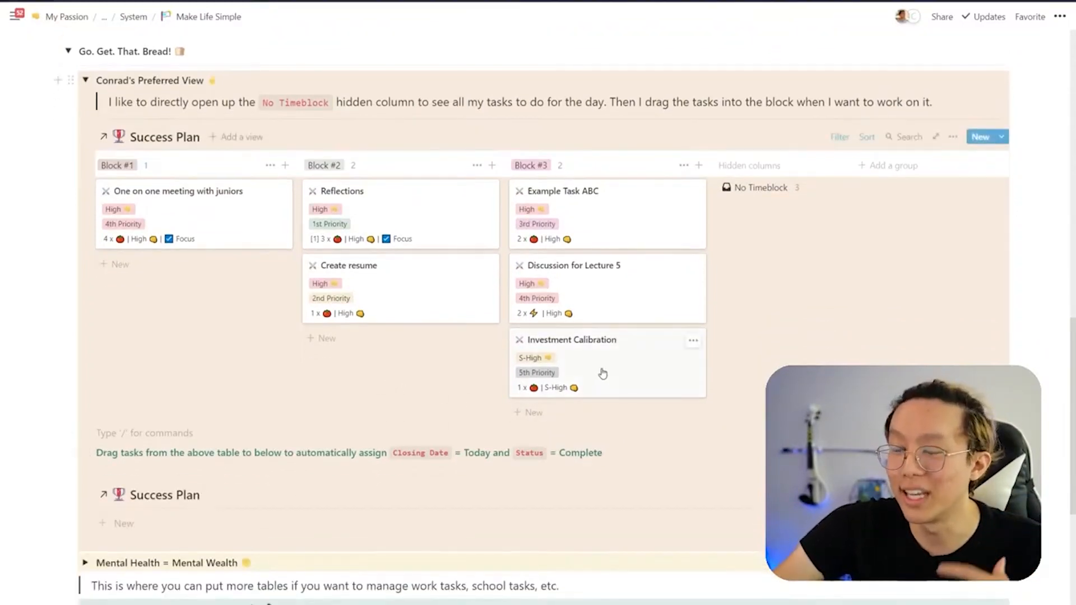
drag(600, 372, 392, 510)
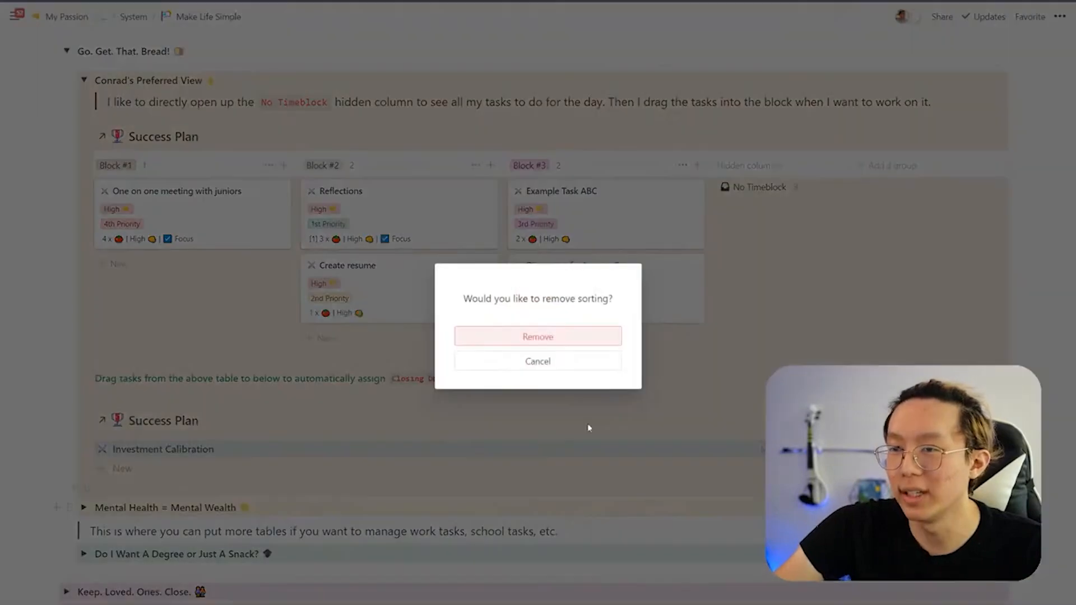
click(548, 365)
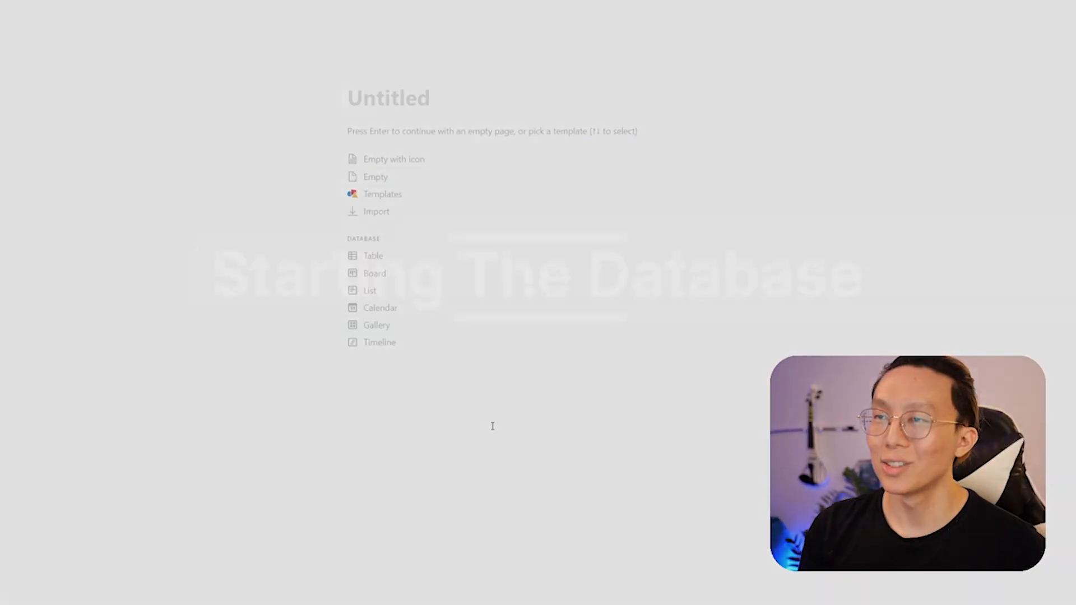
- Turn the untitled page into a gallery database and title it "Recurring Workflows"
click(411, 330)
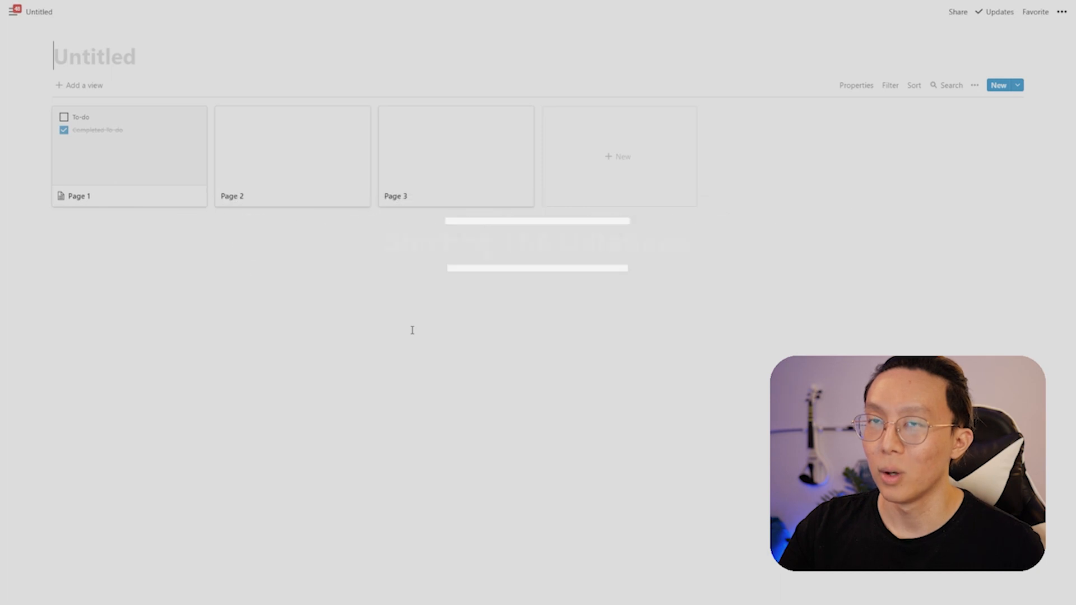
text(Recurring Wo)
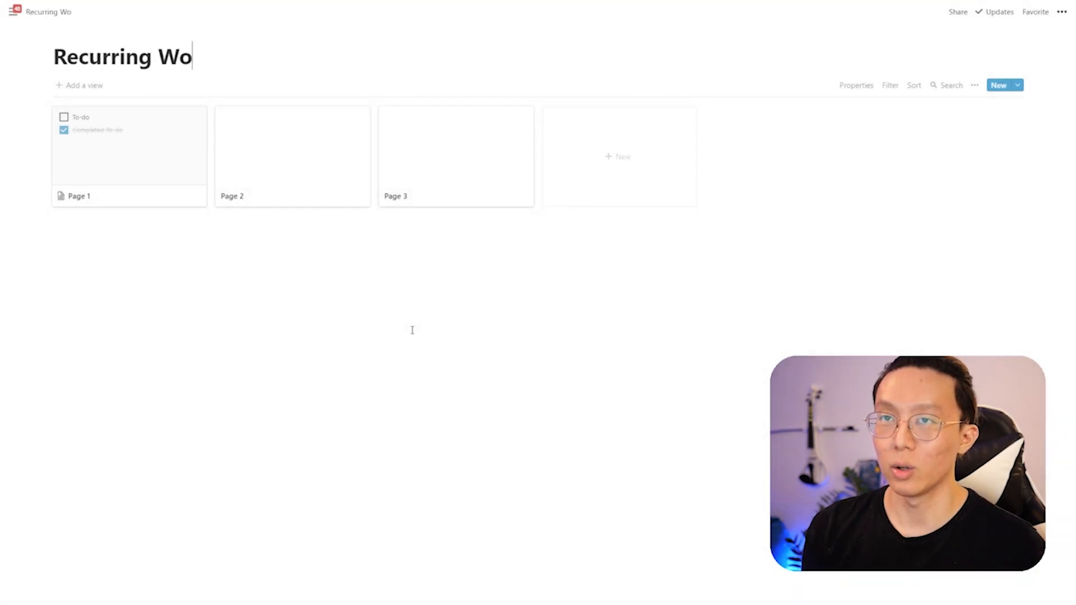
text(rkflows)
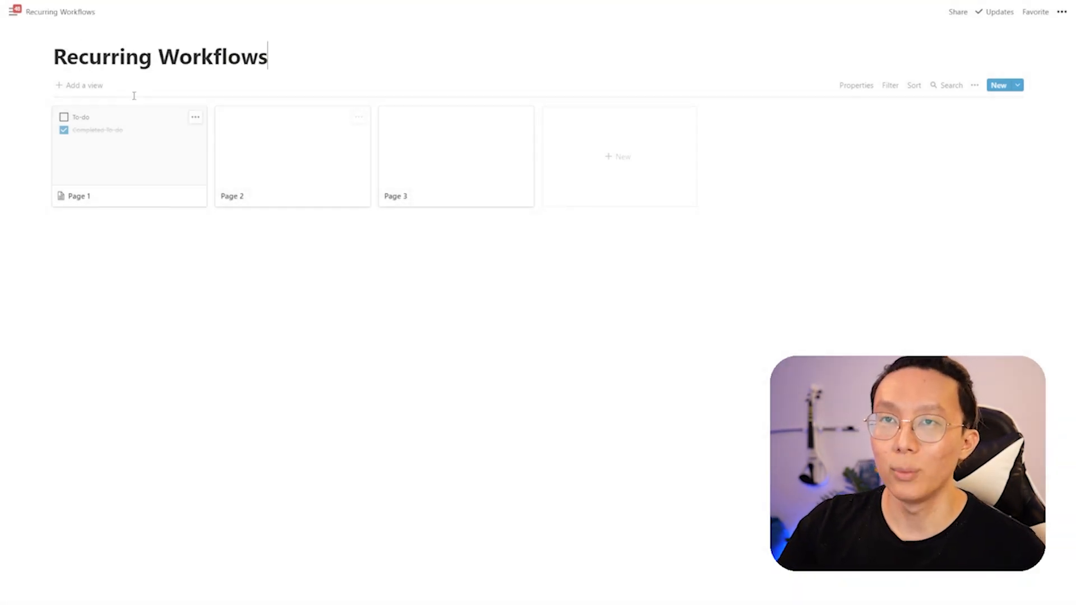
- Give the Recurring Workflows database the blue circular-arrows emoji as its icon, searching for "circle"
click(74, 33)
click(65, 58)
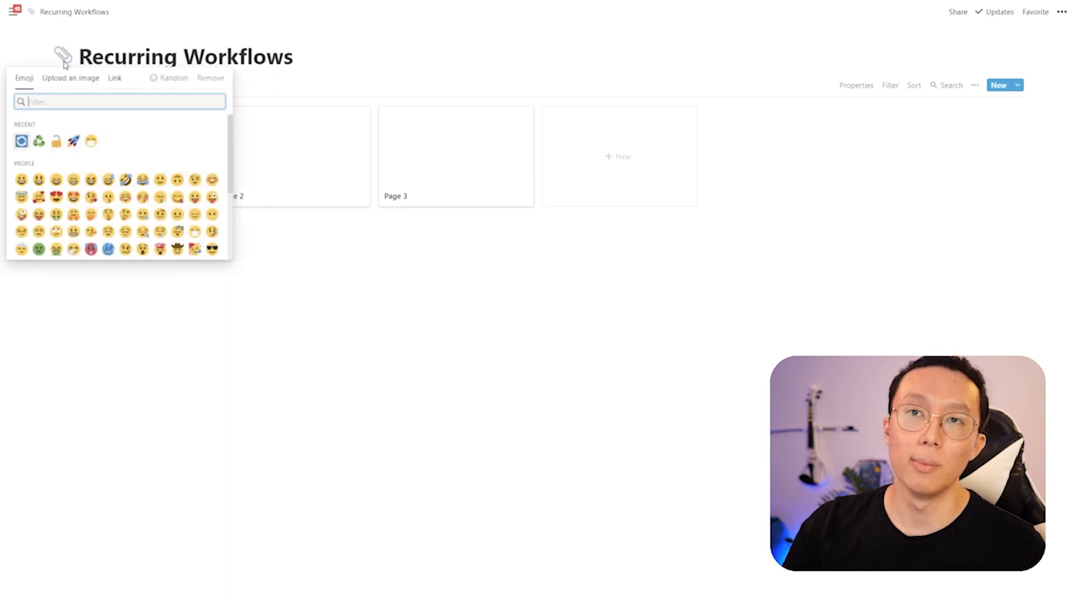
text(circle)
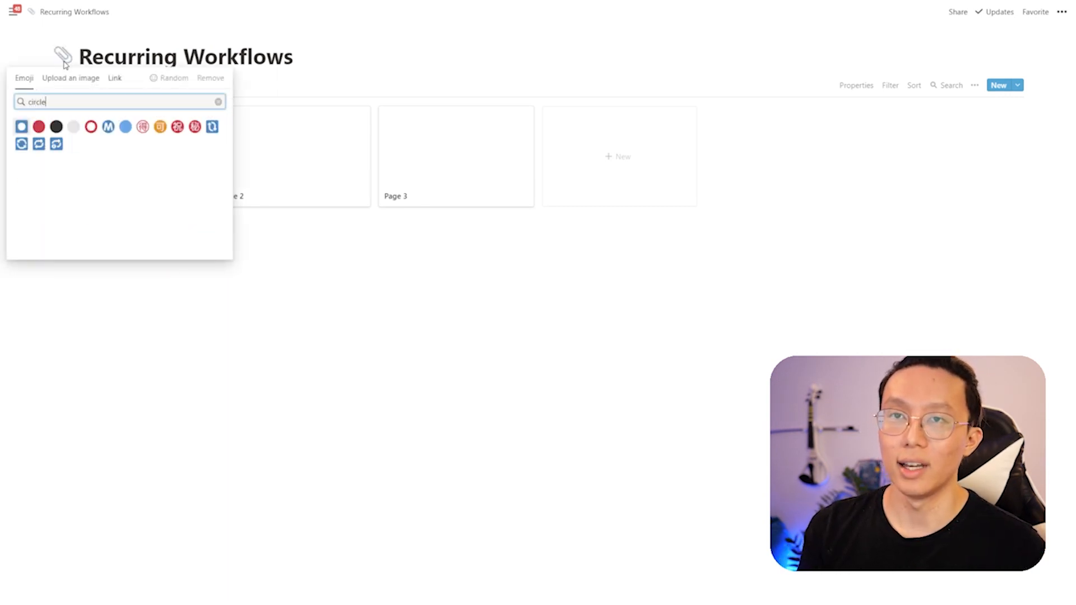
click(23, 144)
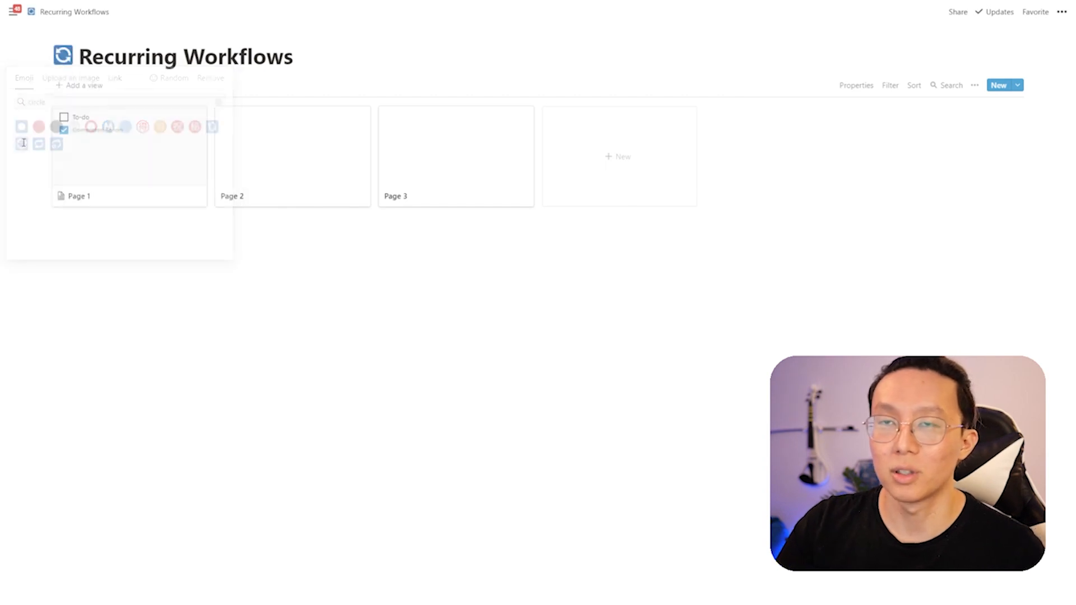
- Delete the default Created and Tags properties from Page 1 of the gallery
click(115, 170)
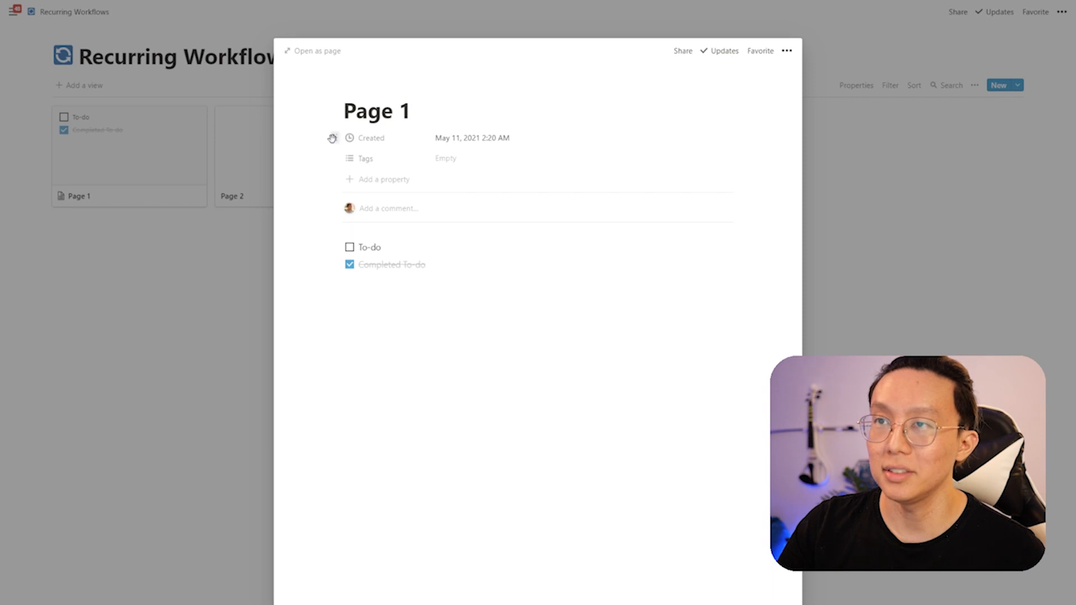
click(332, 138)
click(355, 250)
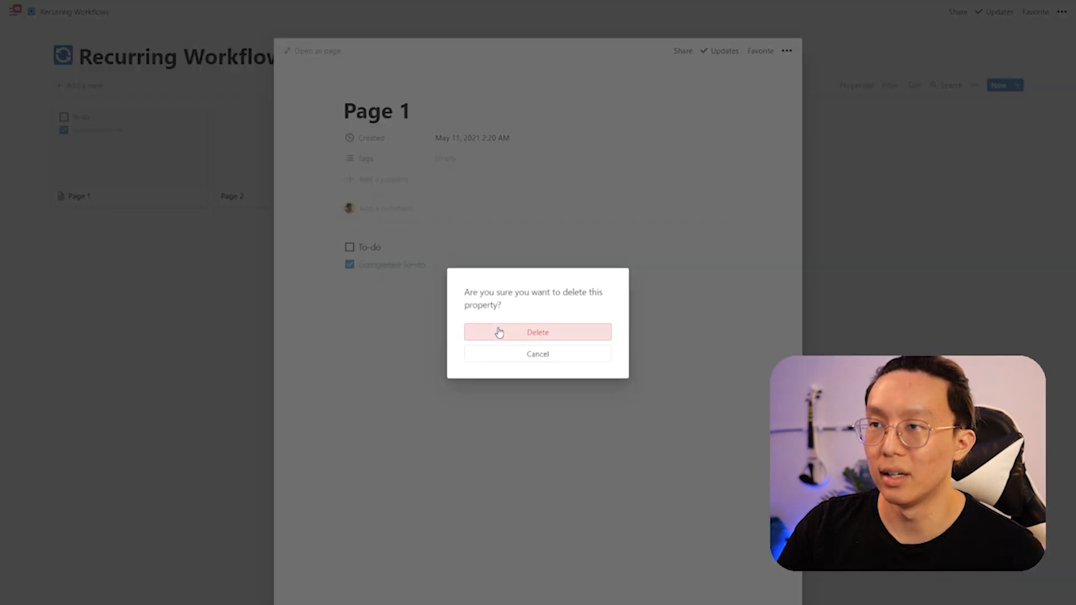
click(497, 332)
click(333, 140)
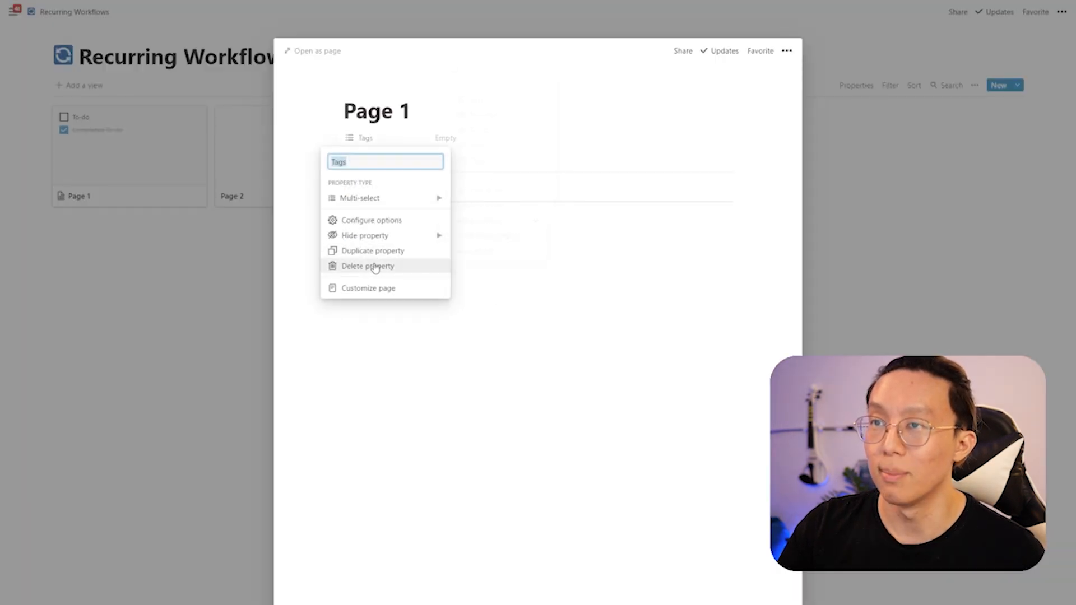
click(374, 265)
click(485, 334)
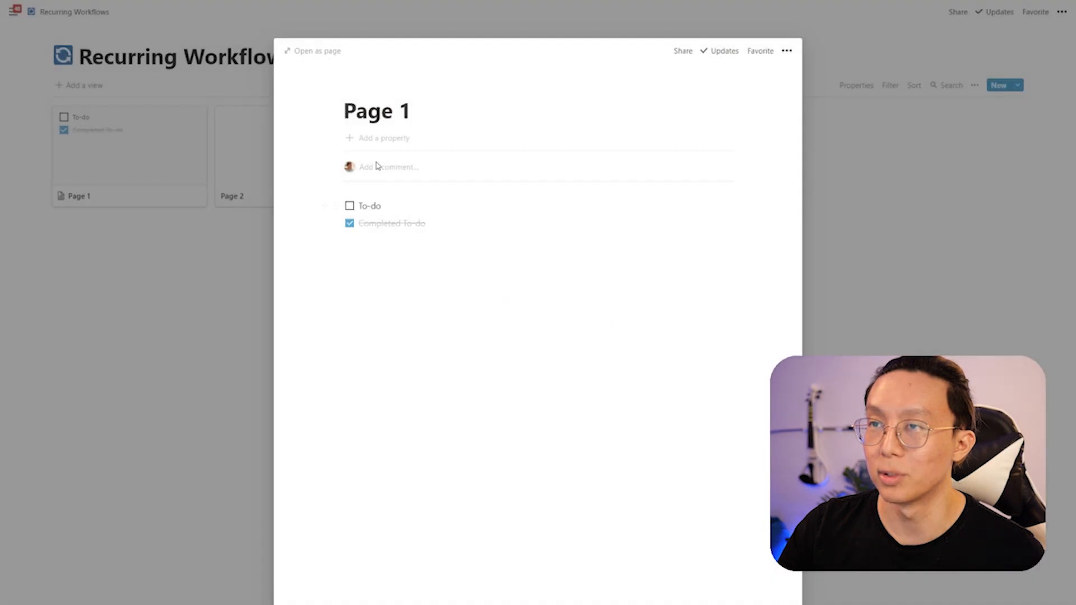
- Add a Select property named Frequency to Page 1
click(398, 140)
text(Frequency)
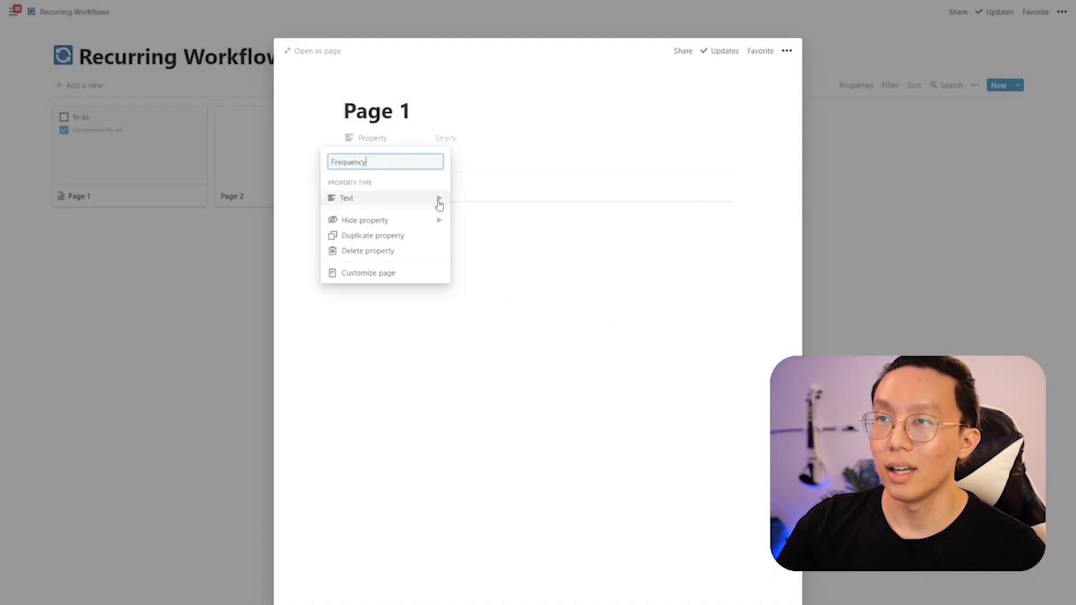
mouse_move(436, 200)
click(508, 130)
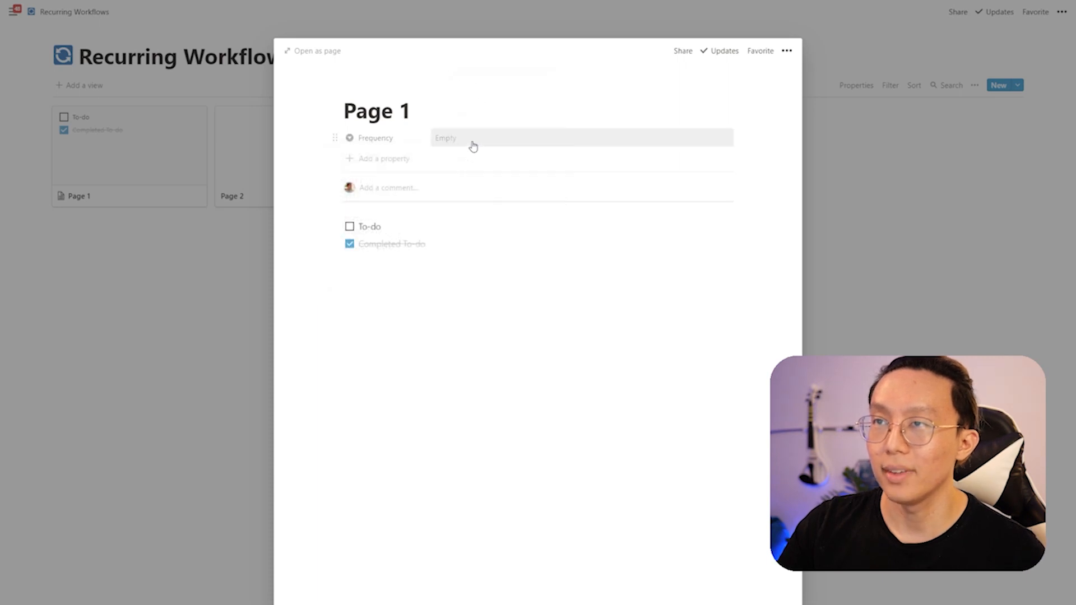
- Create the Frequency options Weekly, Monthly and Quarterly, leave Page 1 set to Quarterly, and return to the gallery
click(471, 140)
text(Weekly)
key(Return)
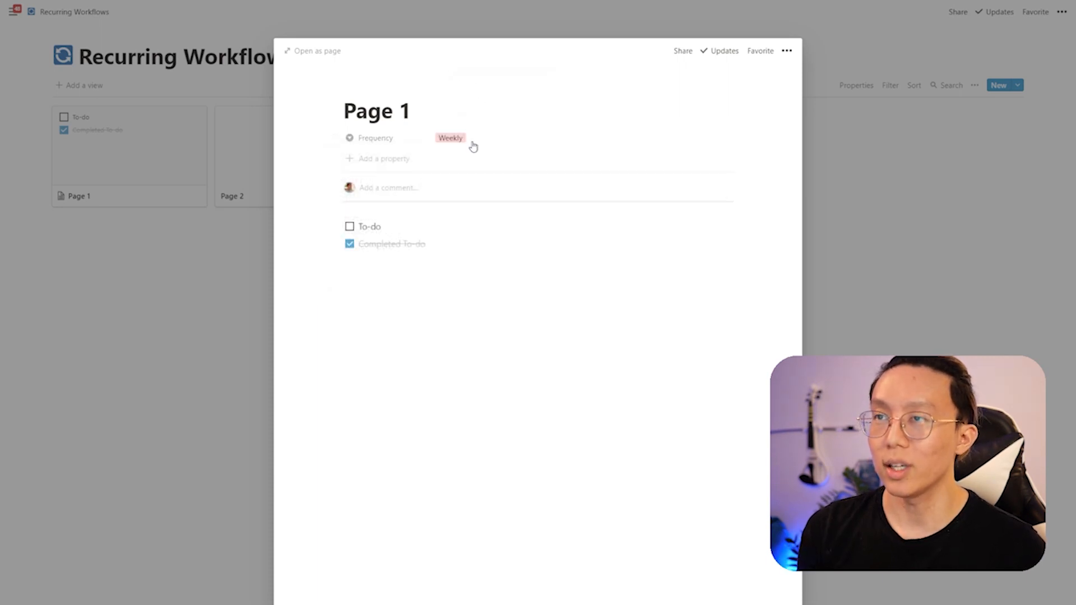
click(473, 147)
text(Monthly)
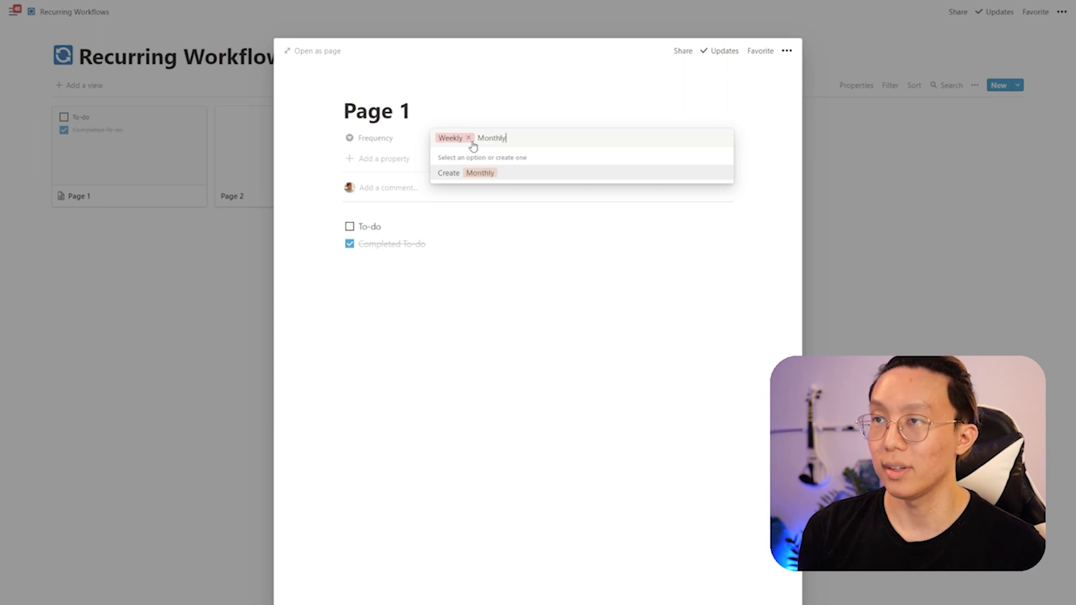
key(Return)
click(474, 146)
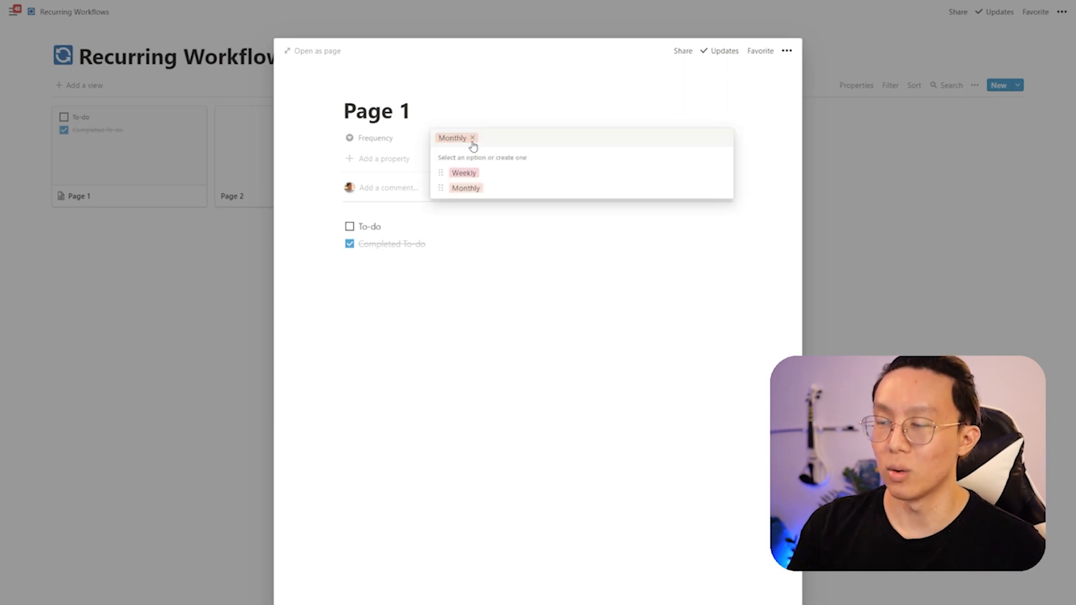
text(Quarterly)
key(Return)
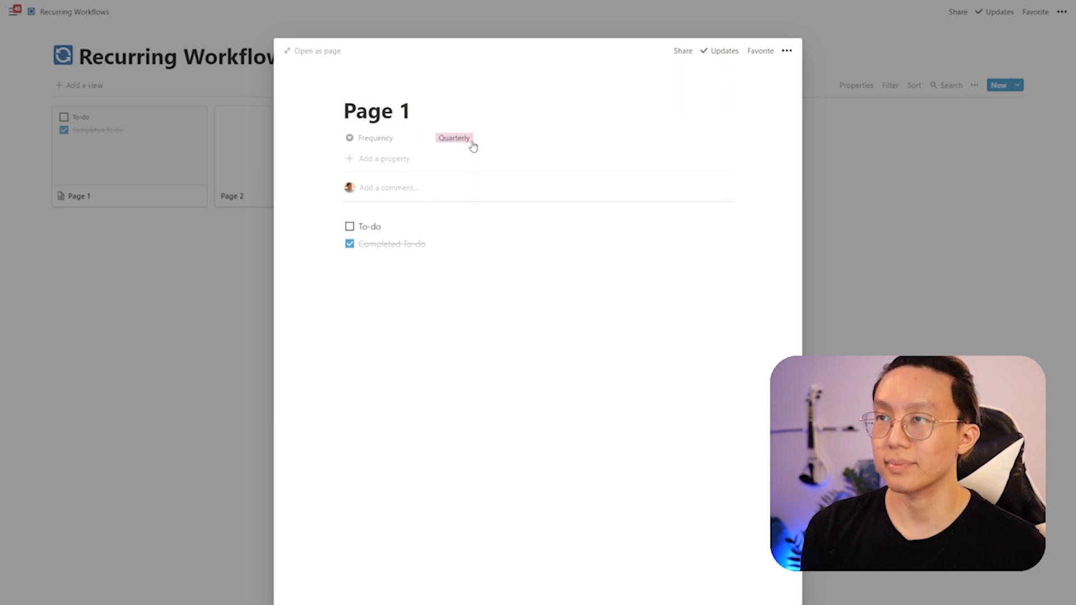
click(179, 186)
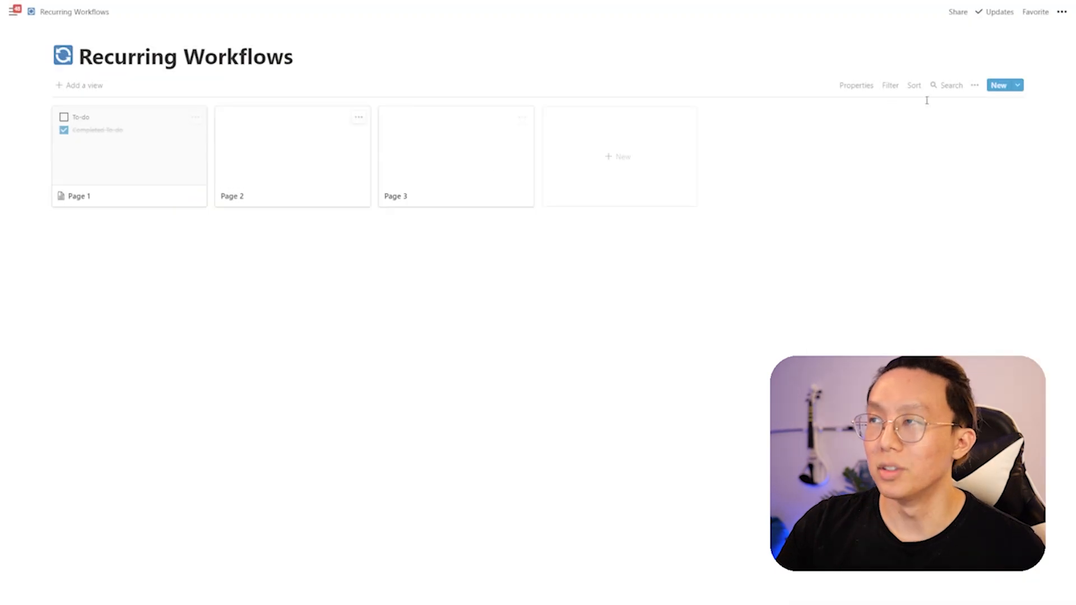
- Show the Frequency property on the gallery cards
click(873, 92)
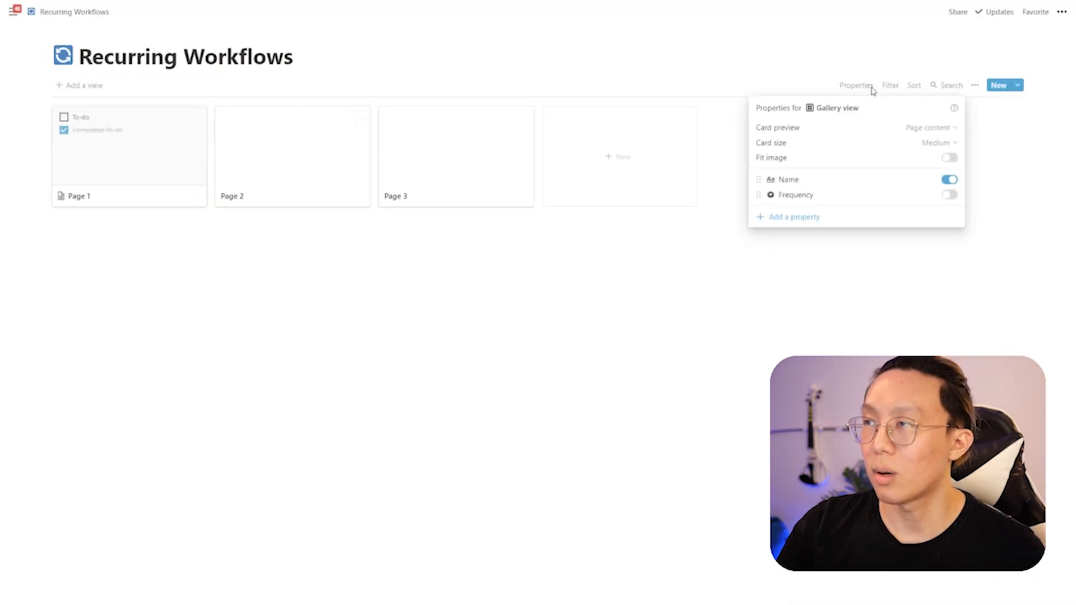
click(948, 195)
click(286, 195)
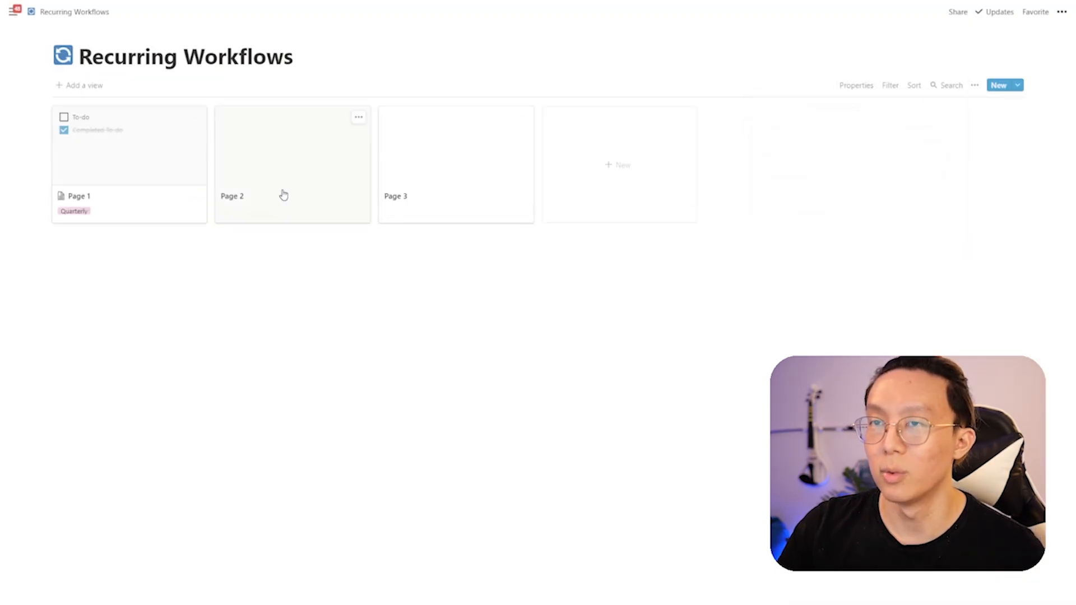
- Set the Frequency of Page 2 to Weekly and of Page 3 to Monthly, and return to the gallery
click(285, 194)
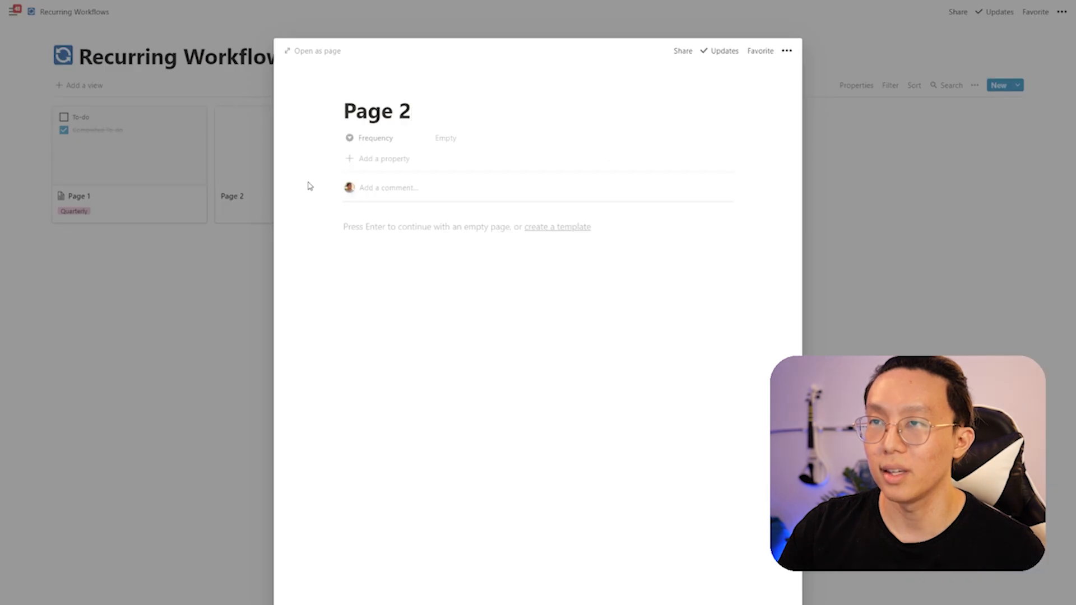
click(448, 140)
click(456, 173)
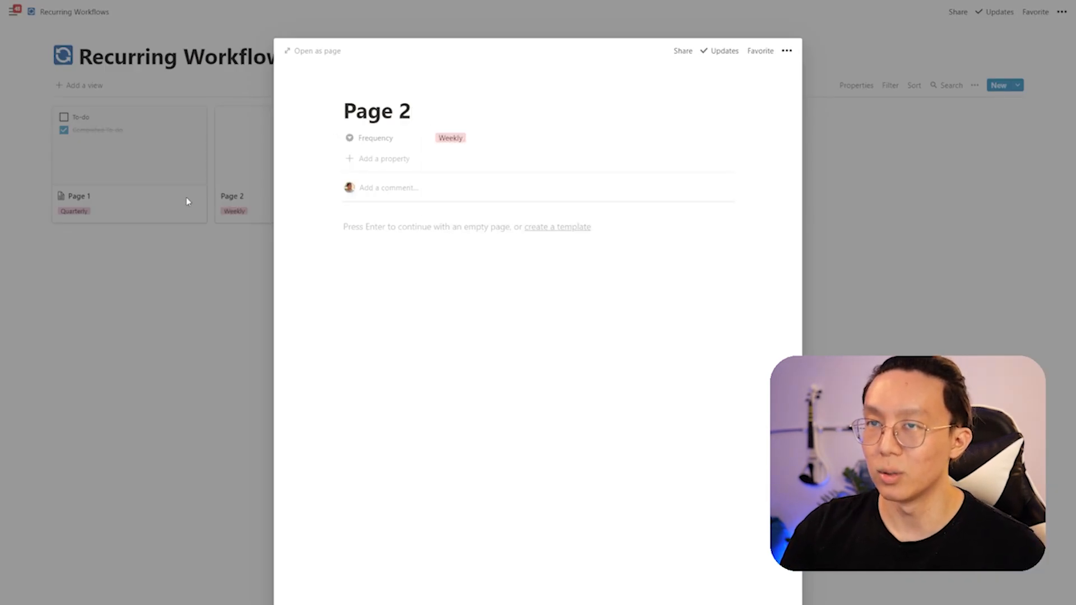
click(186, 198)
click(442, 186)
click(470, 138)
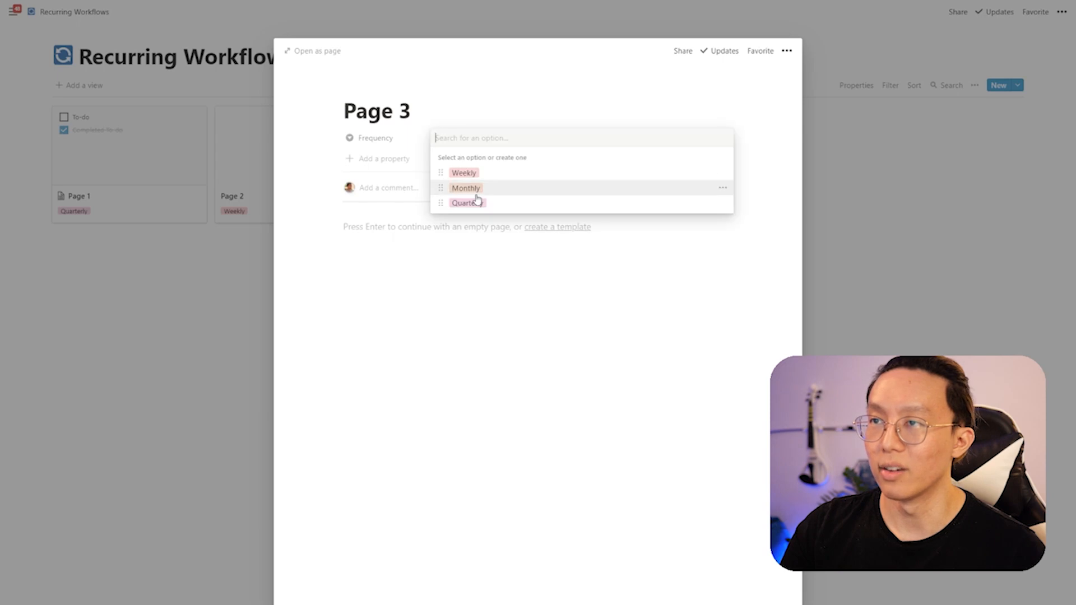
click(473, 184)
click(267, 225)
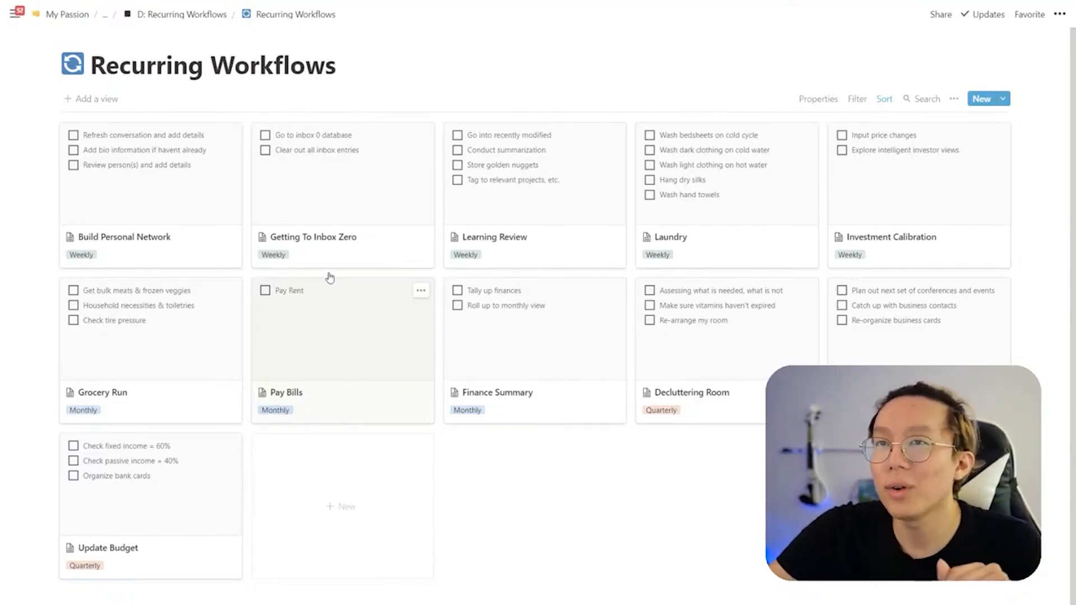
- Add a multi-select property named Day Of The Week to the Build Personal Network page
click(211, 220)
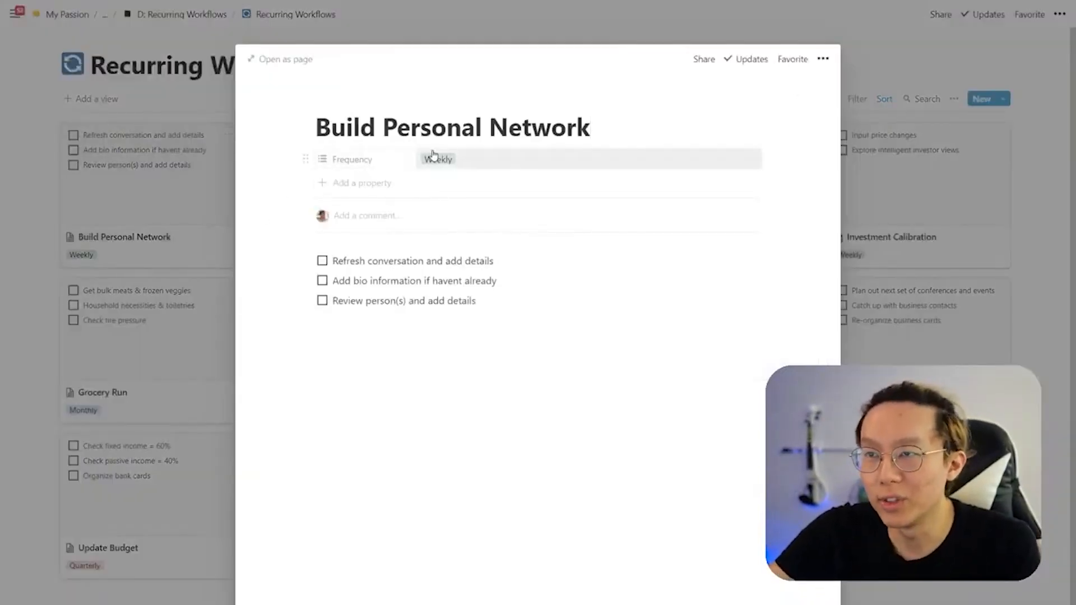
click(454, 164)
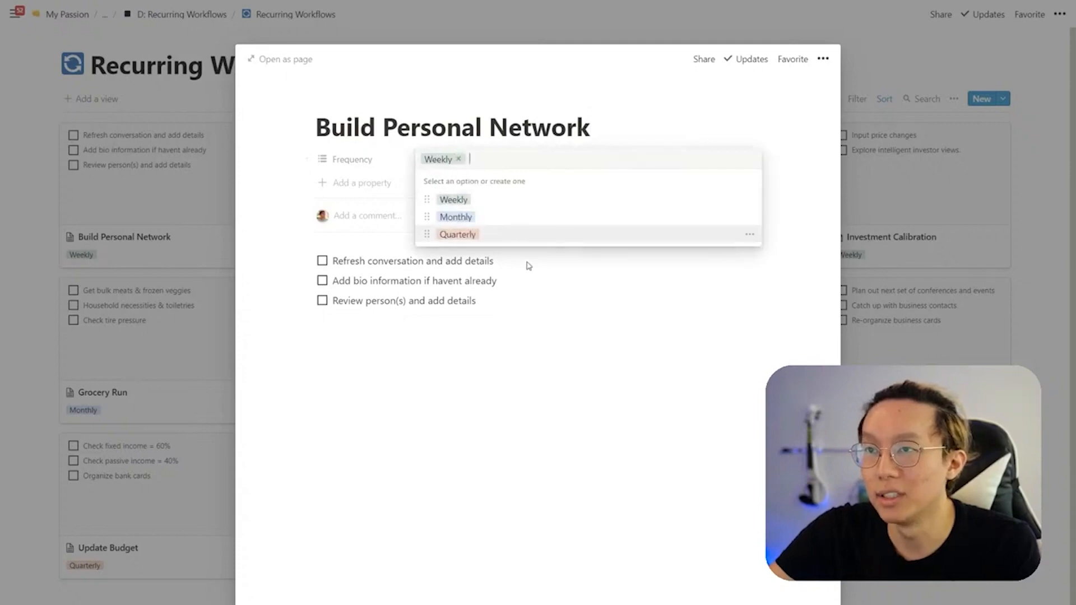
key(Escape)
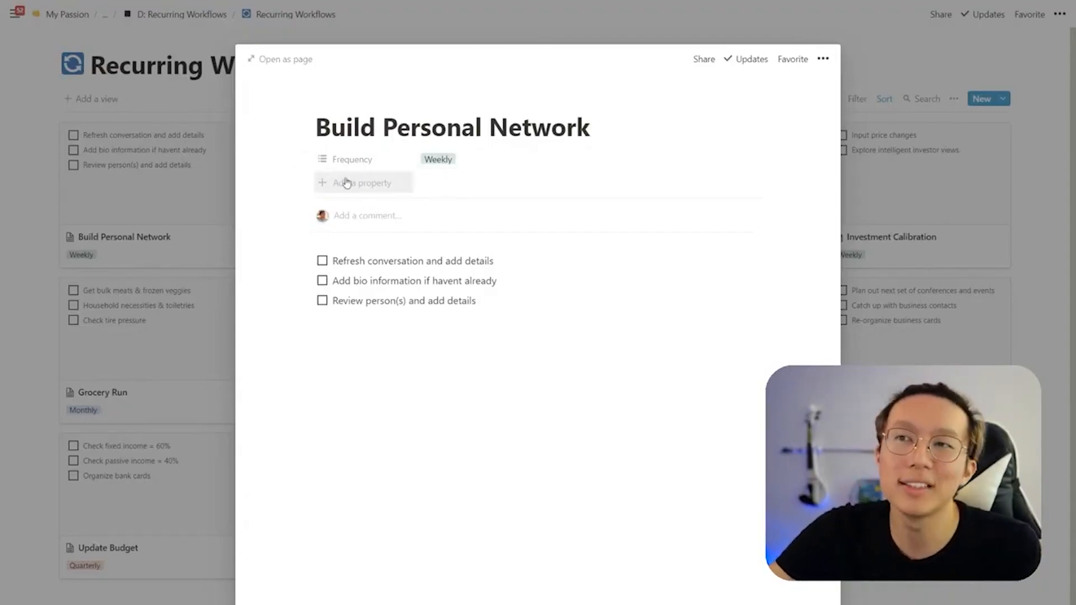
click(322, 183)
mouse_move(365, 251)
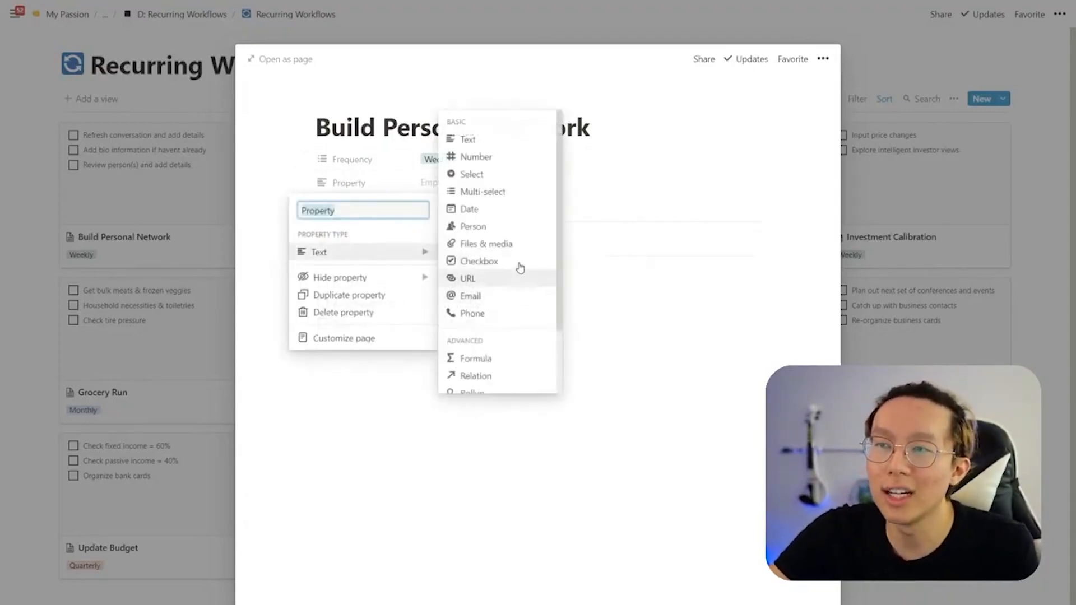
scroll(507, 236, down, 3)
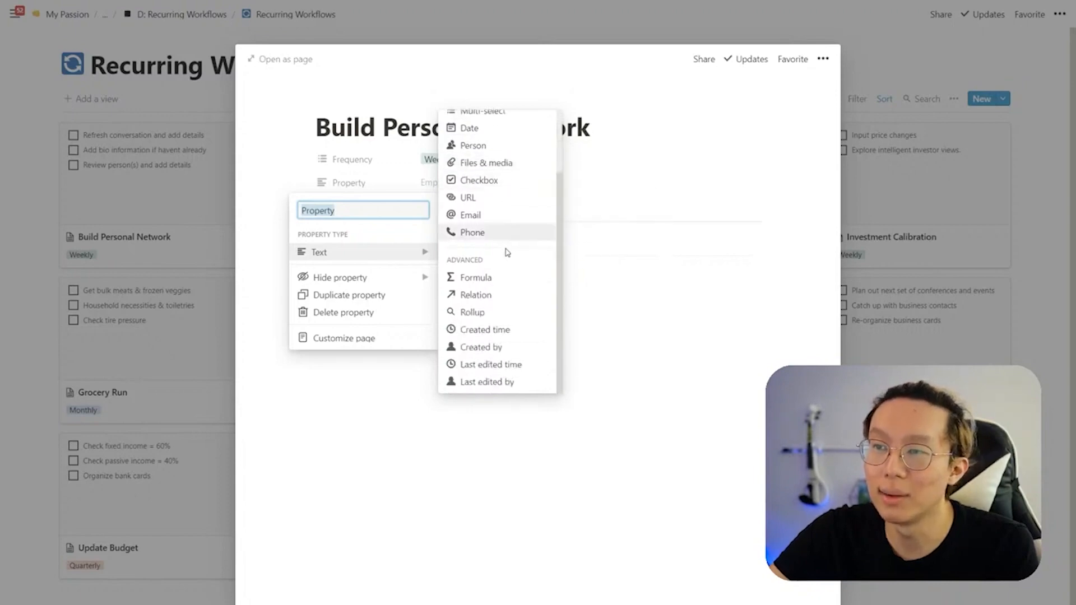
scroll(493, 213, up, 3)
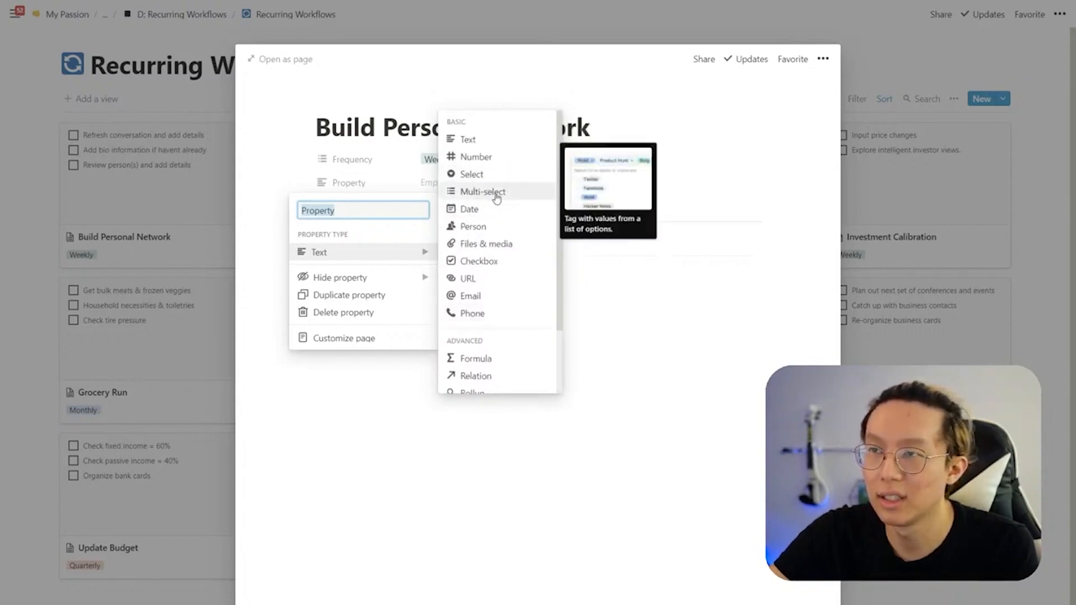
click(483, 192)
text(Day Of The Week)
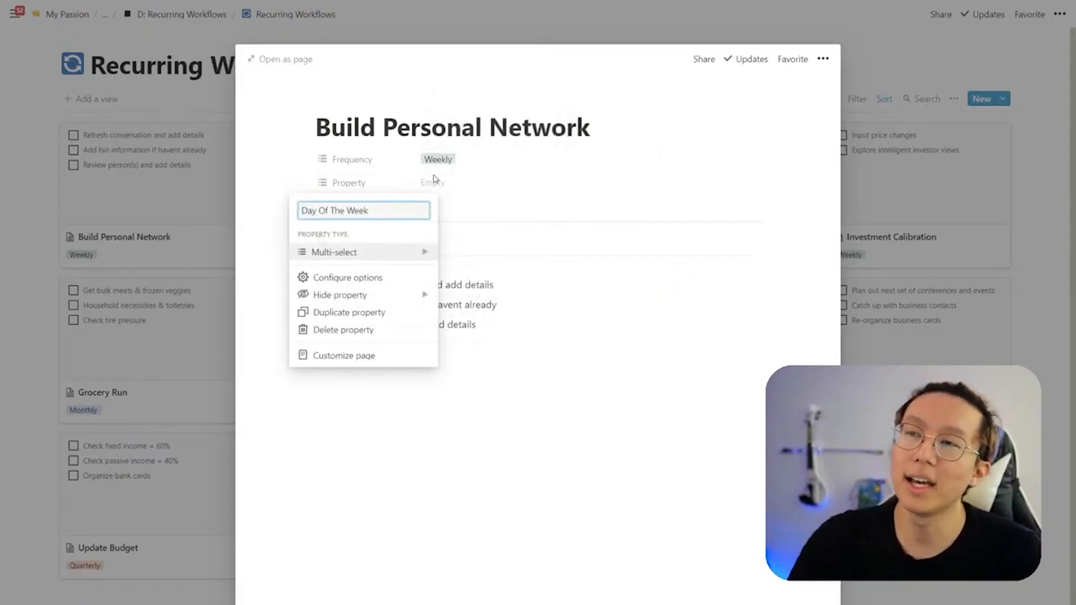
key(Return)
- Create the Day Of The Week options Monday, Tuesday, Wednesday, Thursday, Friday, Saturday and Sunday
click(491, 185)
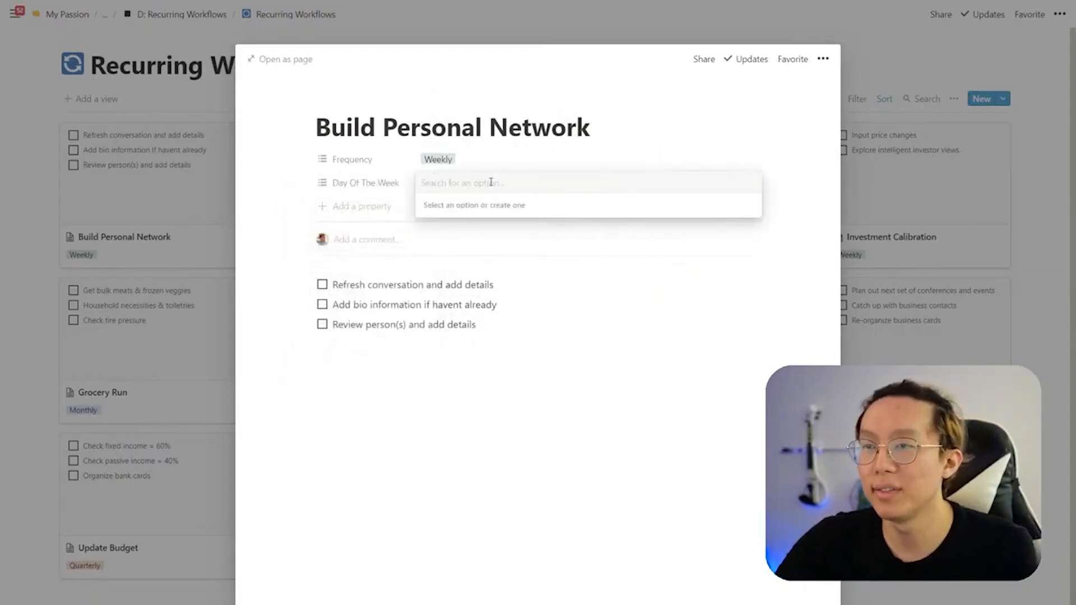
text(Monday)
key(Return)
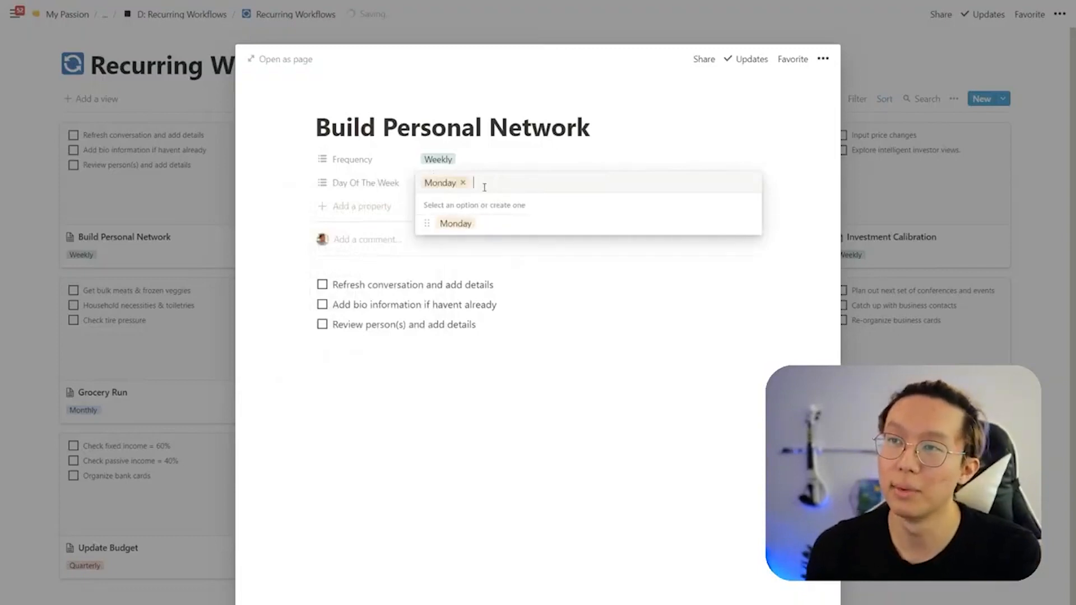
text(Tuesday)
key(Return)
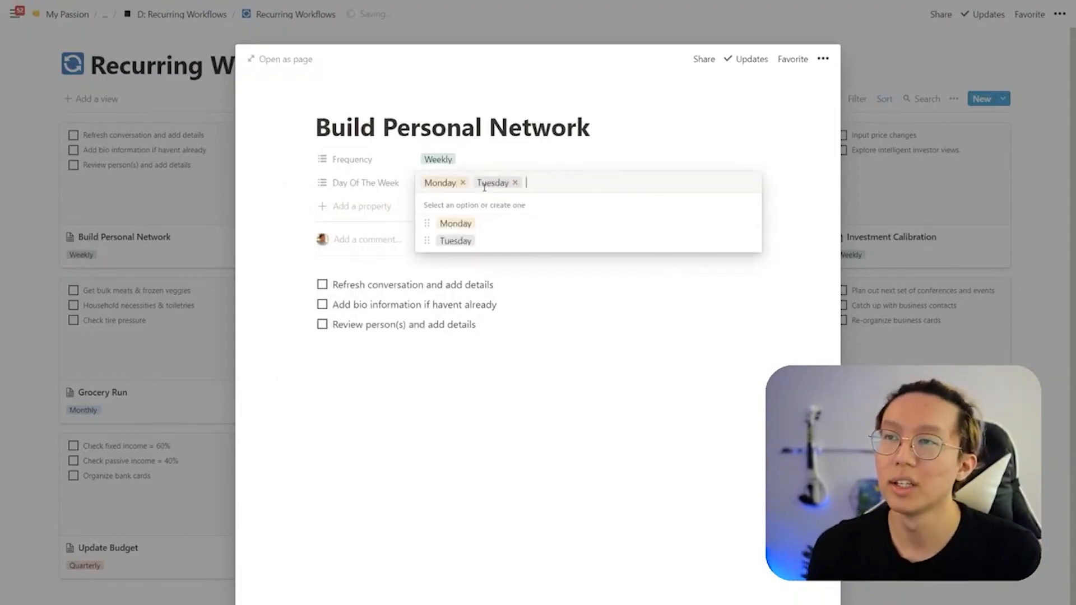
text(Wednesday)
key(Return)
text(Thursday)
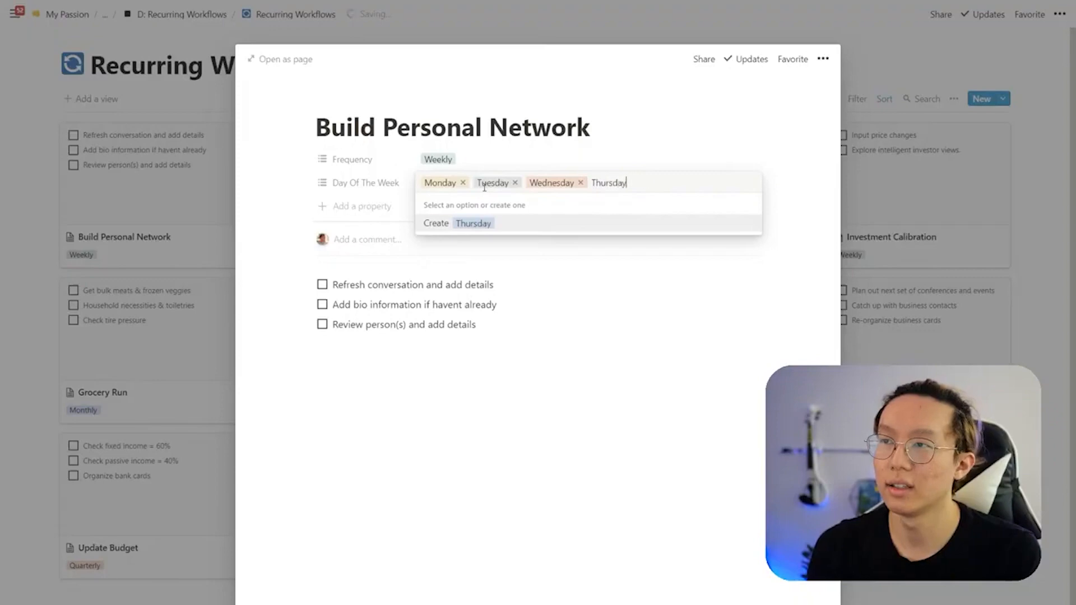
key(Return)
text(Friday)
key(Return)
text(Saturday)
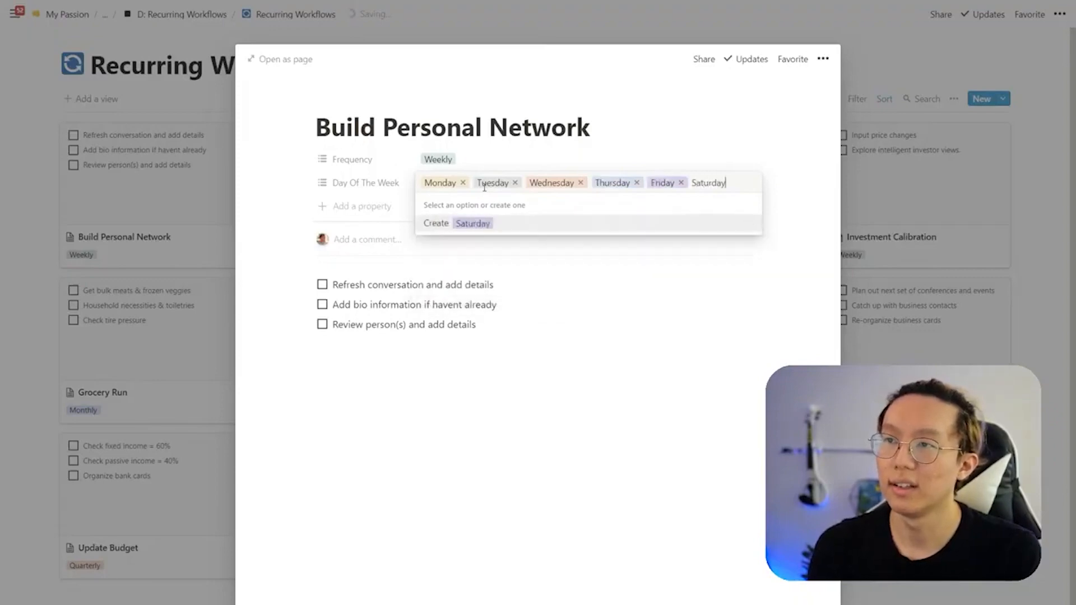
key(Return)
text(Sunday)
key(Return)
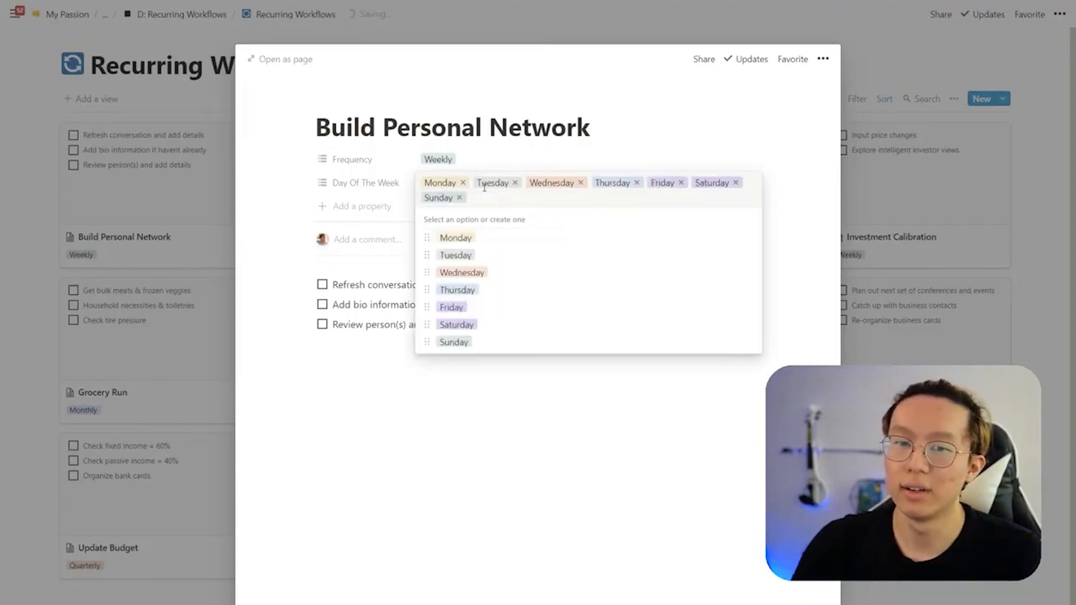
- Clear all selected days from Day Of The Week on the Build Personal Network page and return to the gallery
click(538, 153)
click(546, 186)
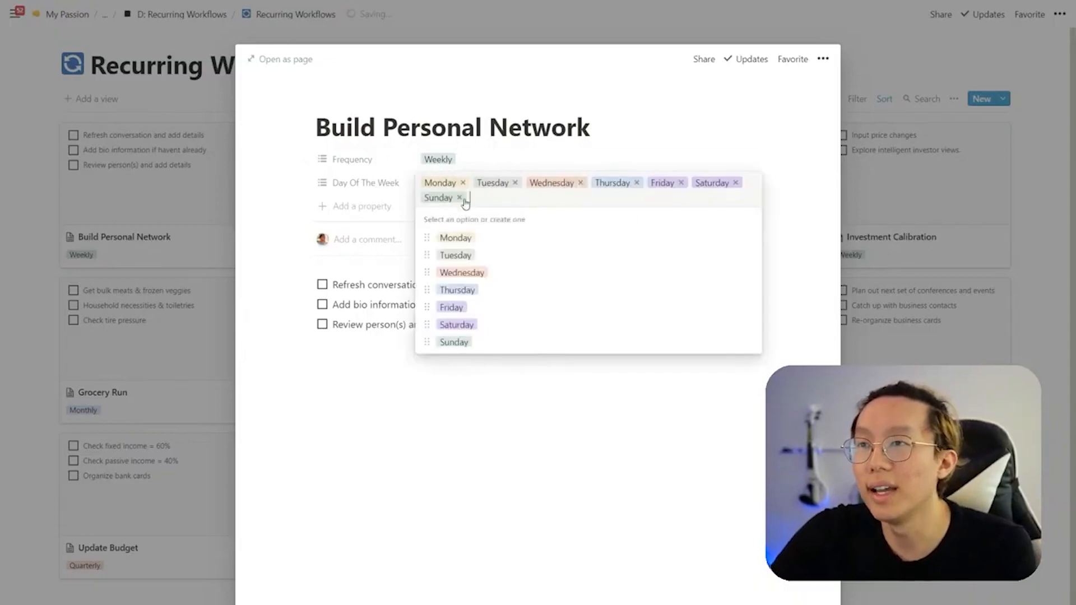
click(516, 183)
click(528, 182)
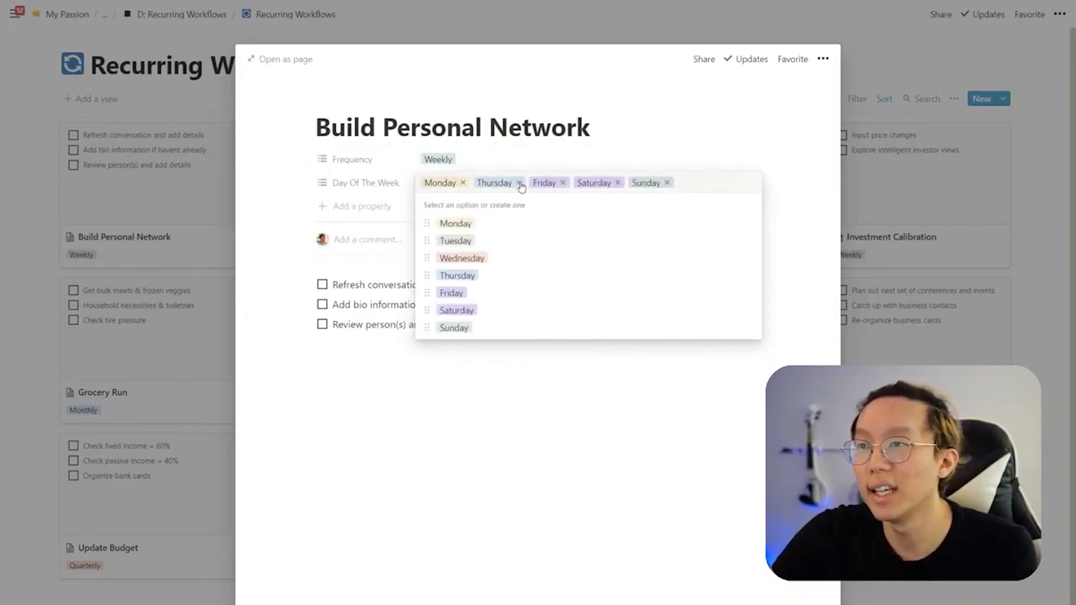
click(520, 183)
click(509, 182)
click(518, 183)
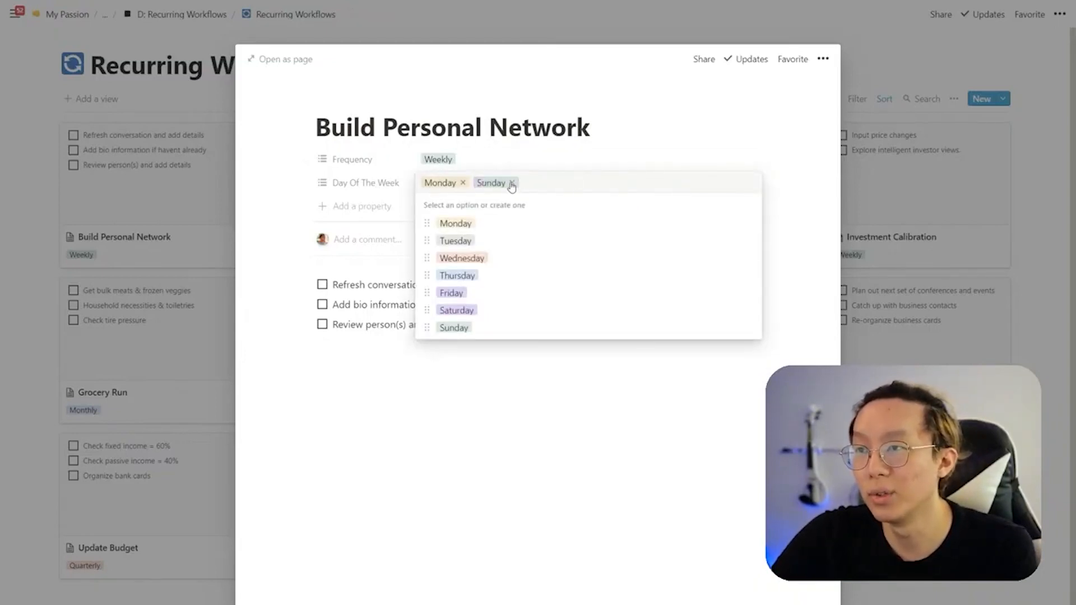
click(509, 183)
click(463, 183)
click(141, 152)
click(140, 154)
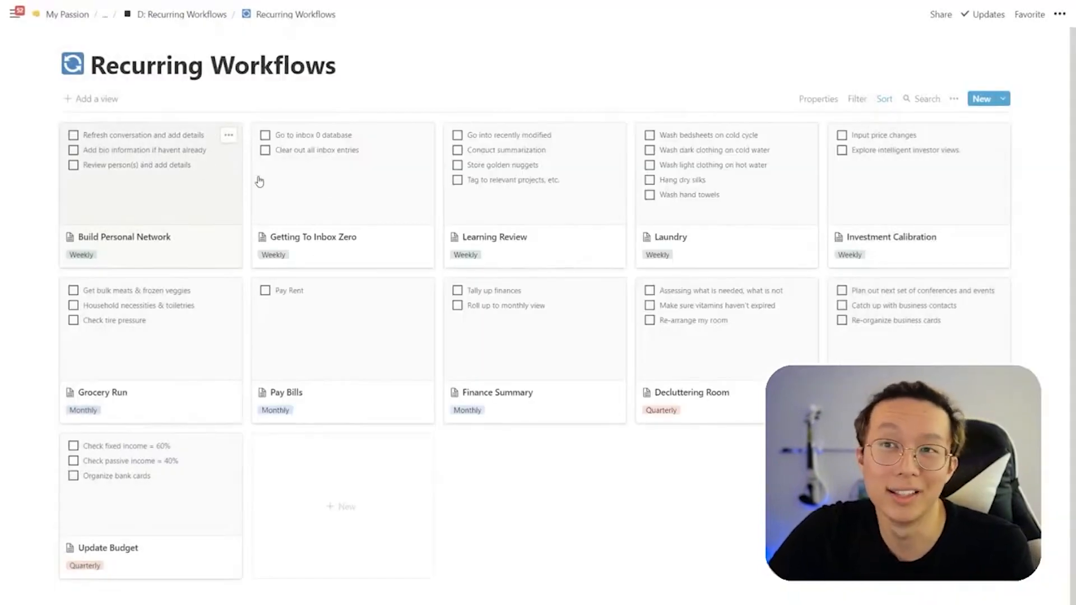
click(838, 100)
click(839, 98)
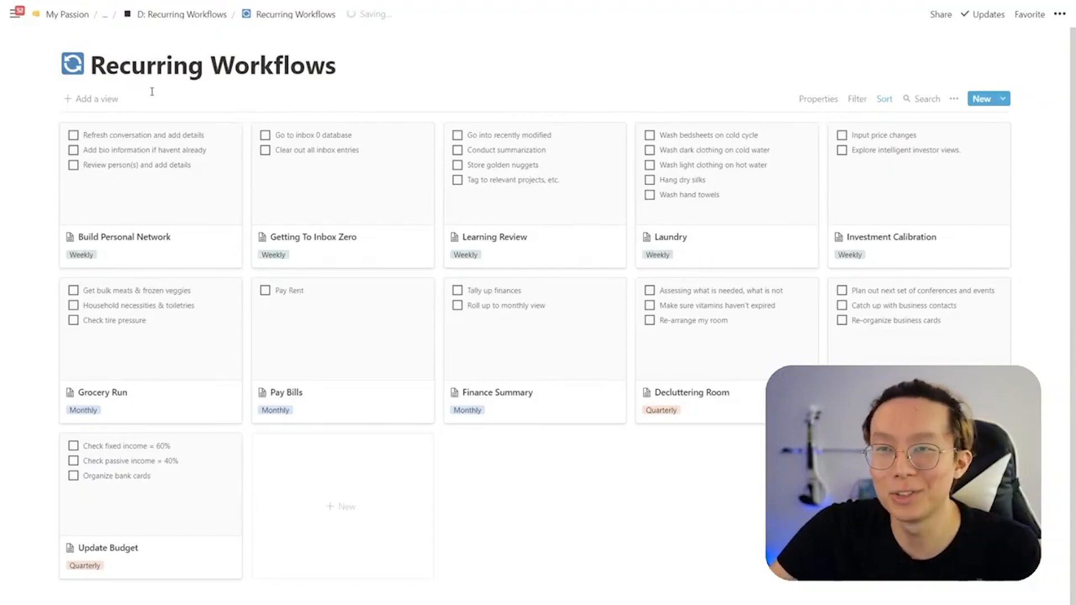
- Add a board view to Recurring Workflows and group it by Day Of The Week
click(92, 99)
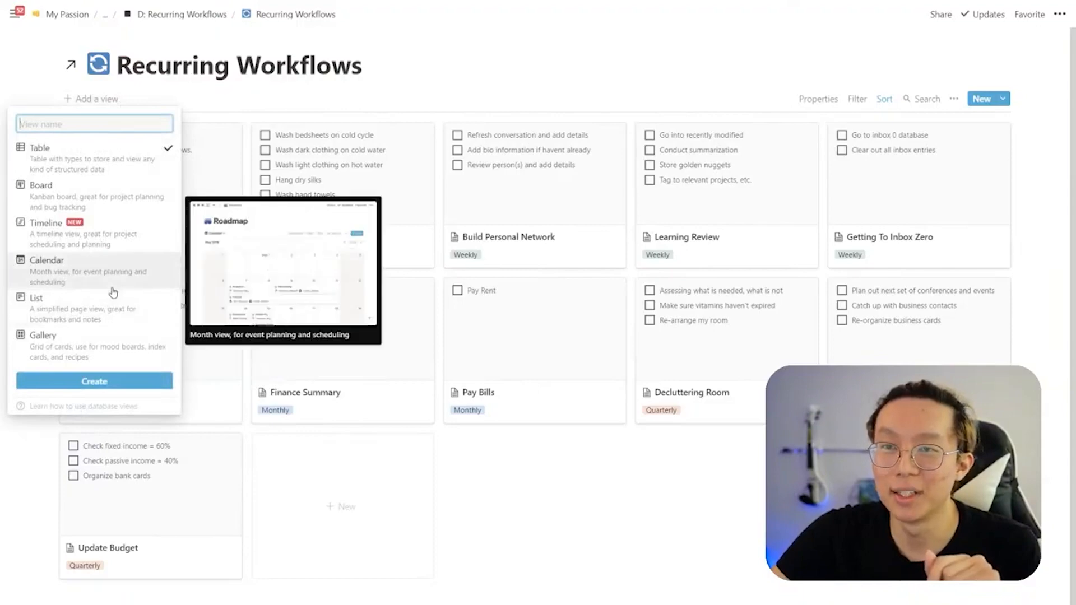
click(68, 188)
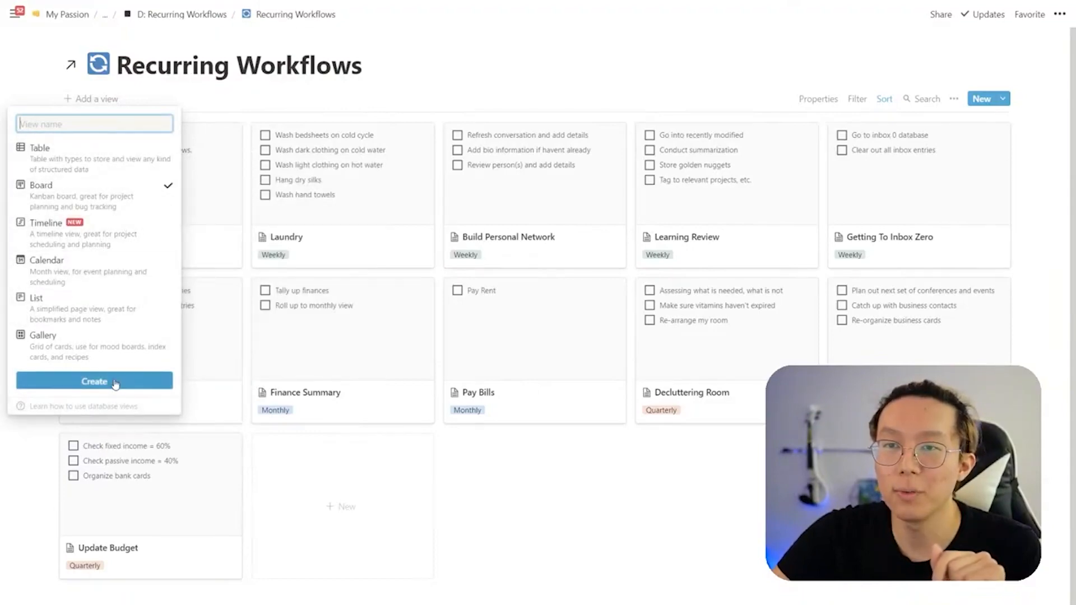
click(94, 381)
click(785, 103)
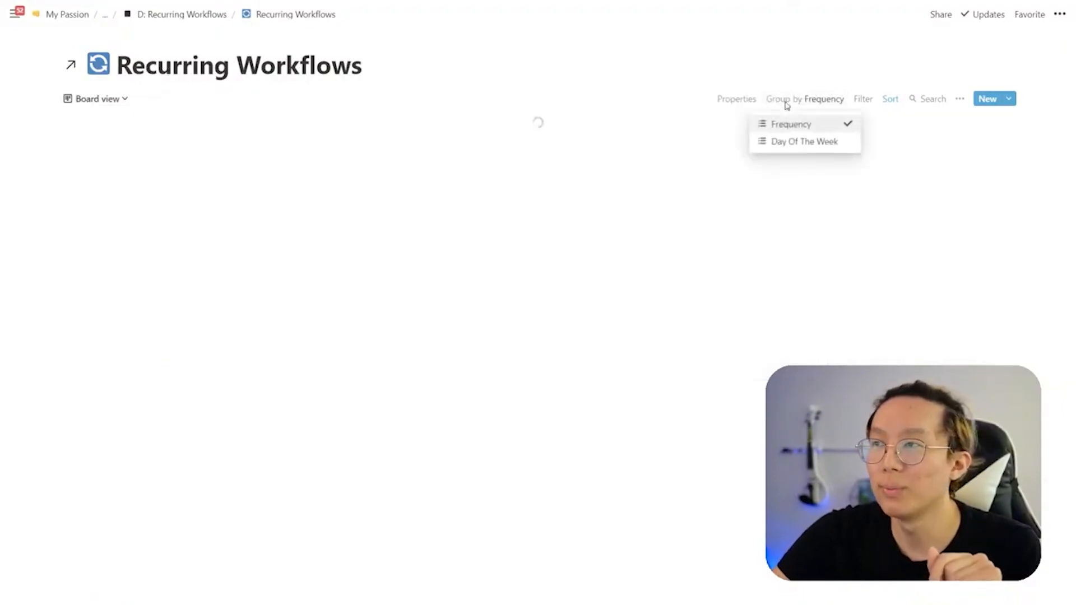
click(798, 143)
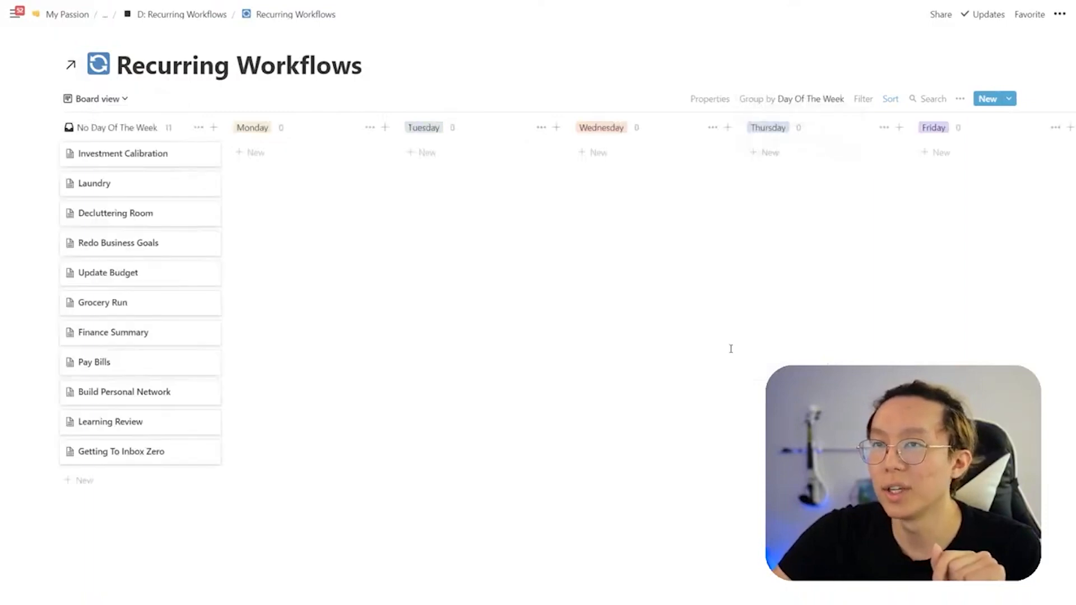
- Move the No Day Of The Week column to the end of the board, after Sunday, and set the card size to Small
drag(187, 127, 924, 152)
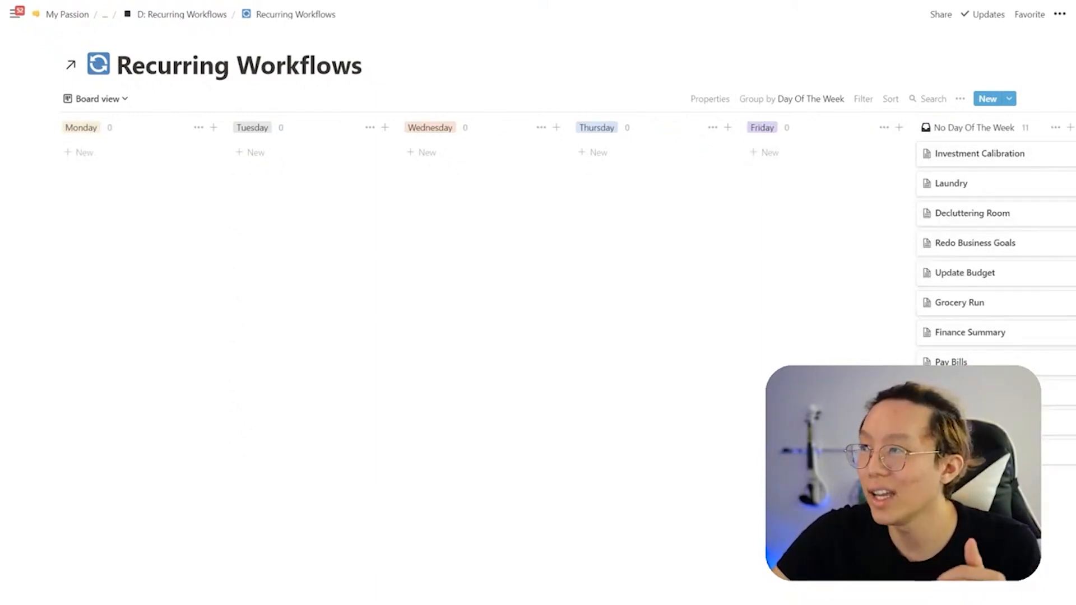
drag(691, 128, 936, 119)
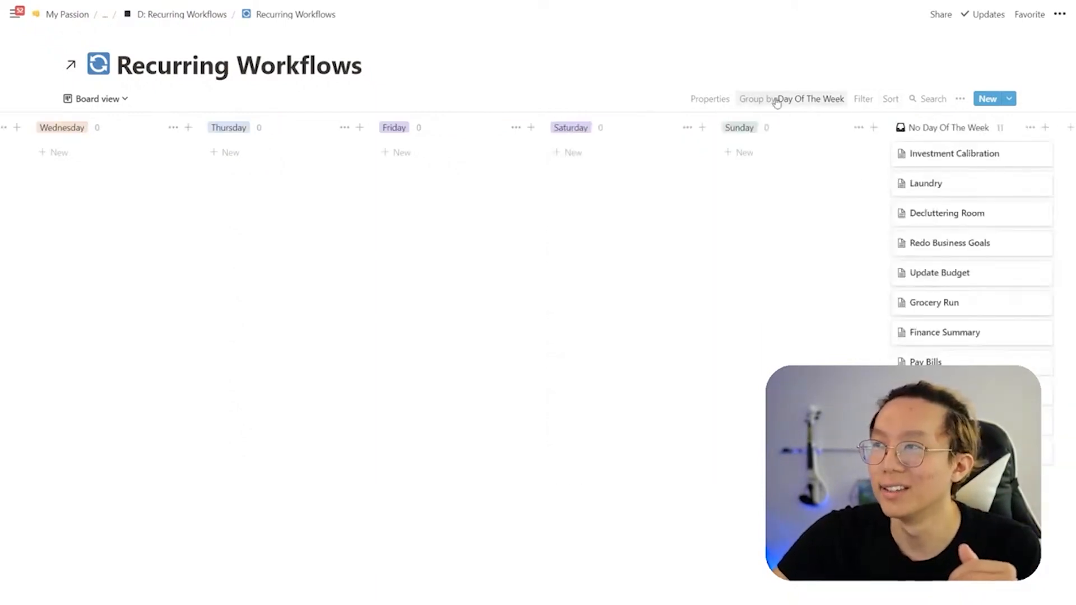
click(732, 99)
click(761, 165)
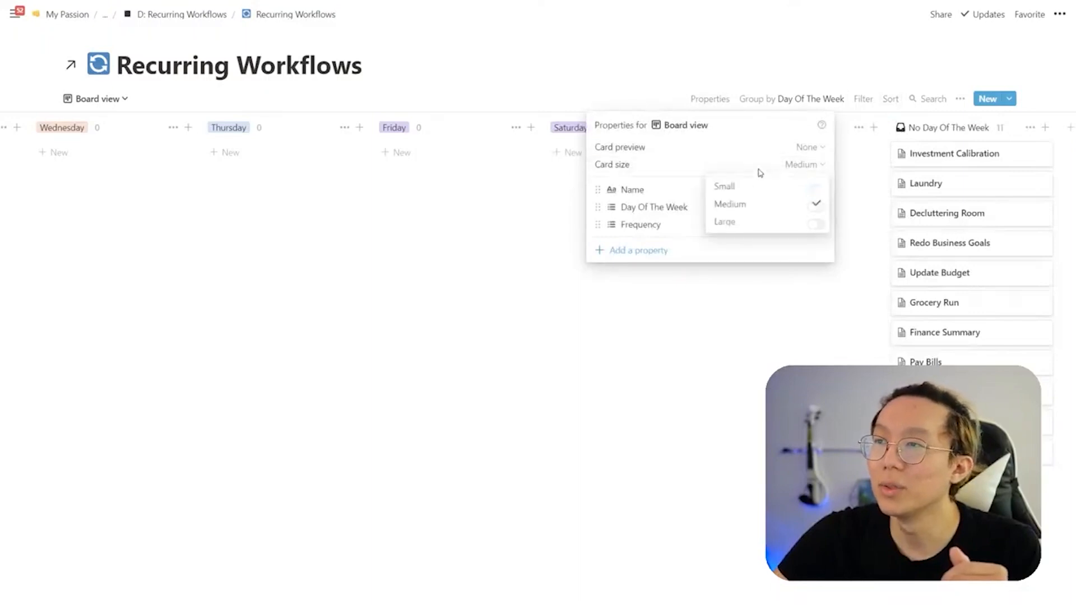
click(742, 185)
click(553, 399)
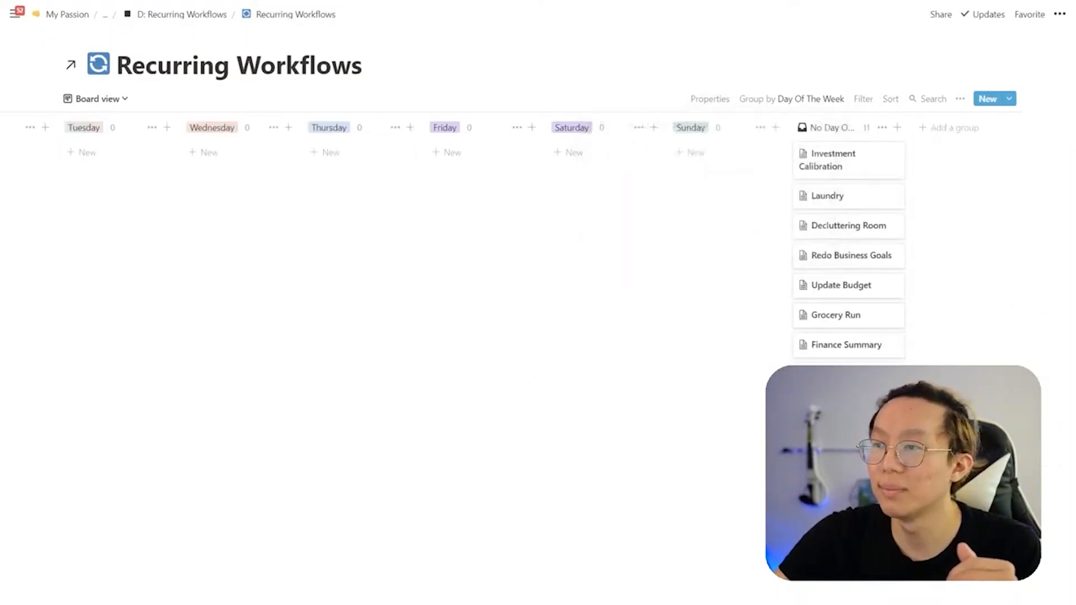
scroll(511, 239, left, 3)
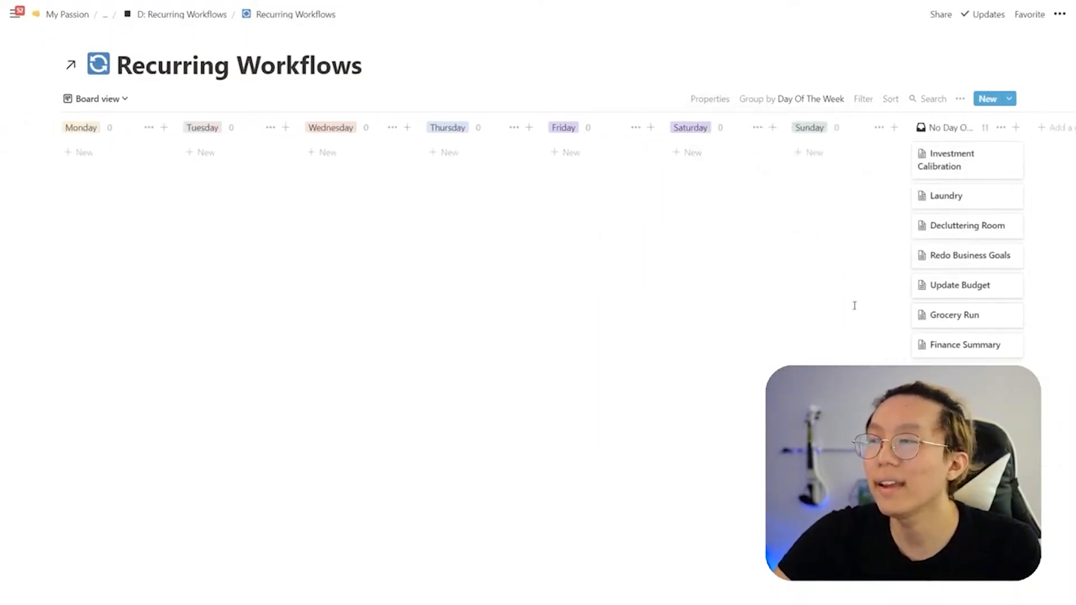
- Show the Frequency property on the board view's cards
click(960, 99)
click(965, 135)
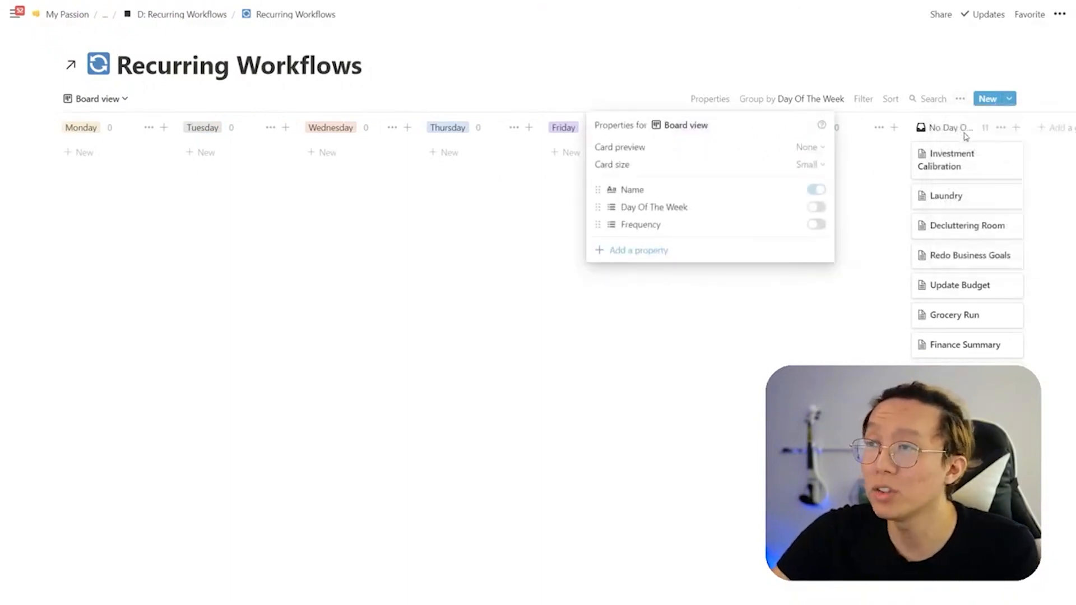
click(816, 224)
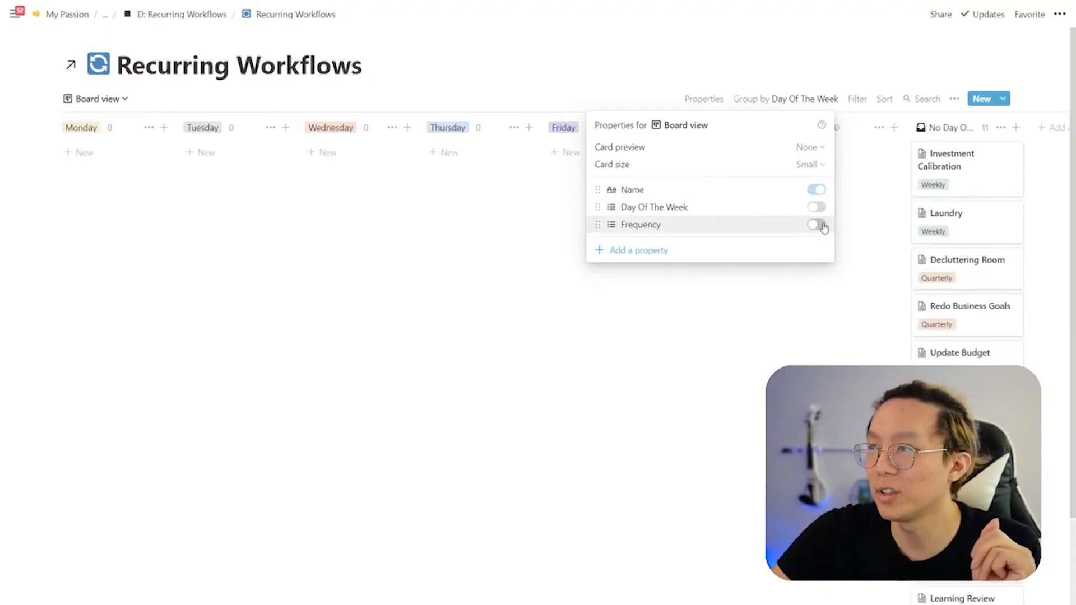
click(879, 219)
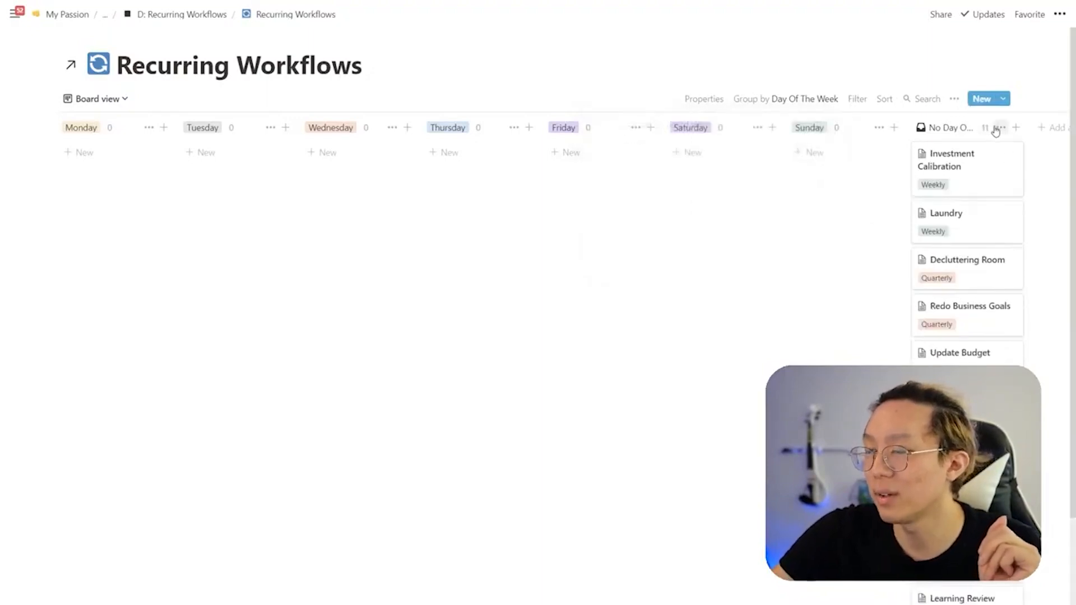
- Set the board's card size to Medium and move the No Day Of The Week column to the front, before Monday
click(705, 100)
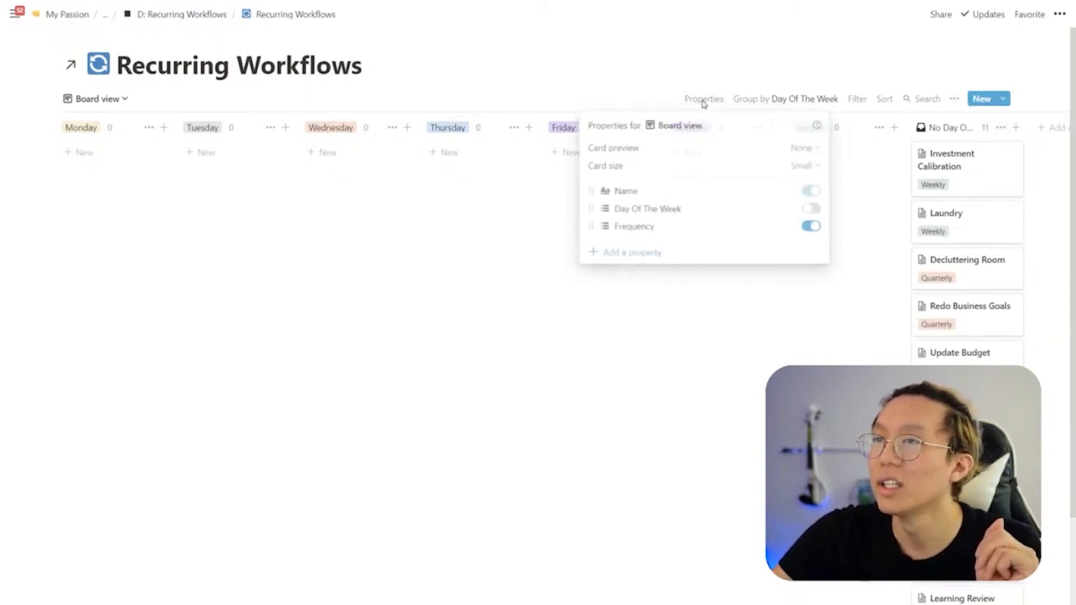
click(803, 164)
click(789, 203)
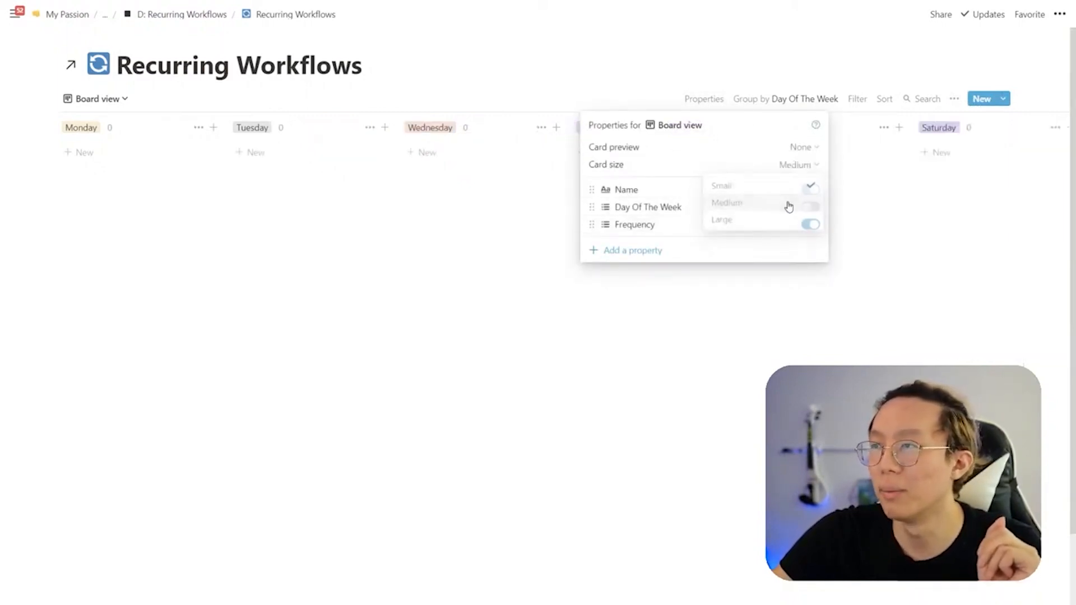
click(738, 309)
scroll(1035, 163, right, 6)
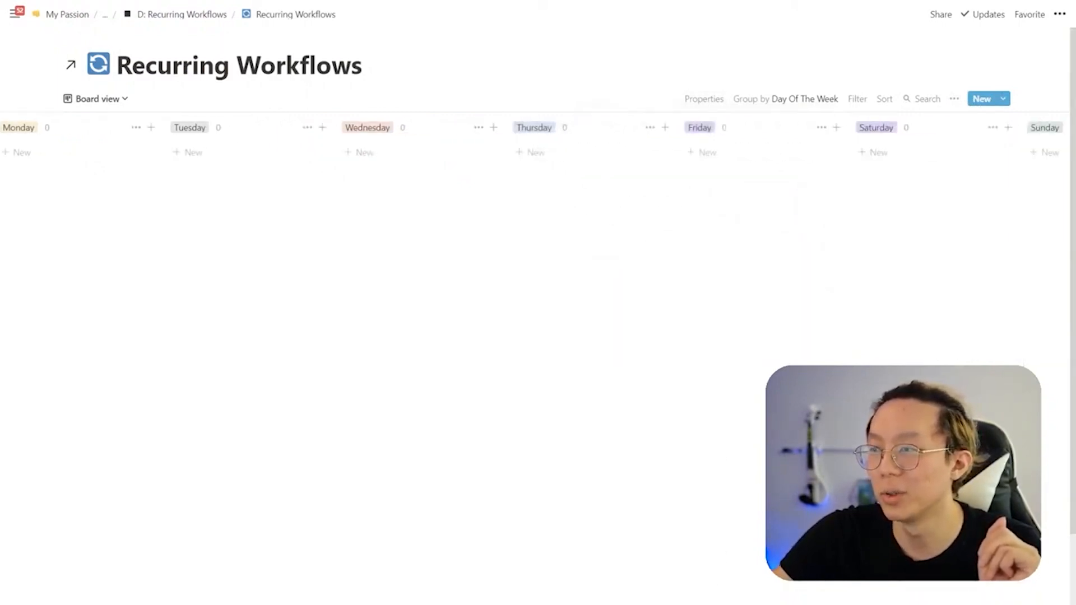
drag(1054, 128, 179, 131)
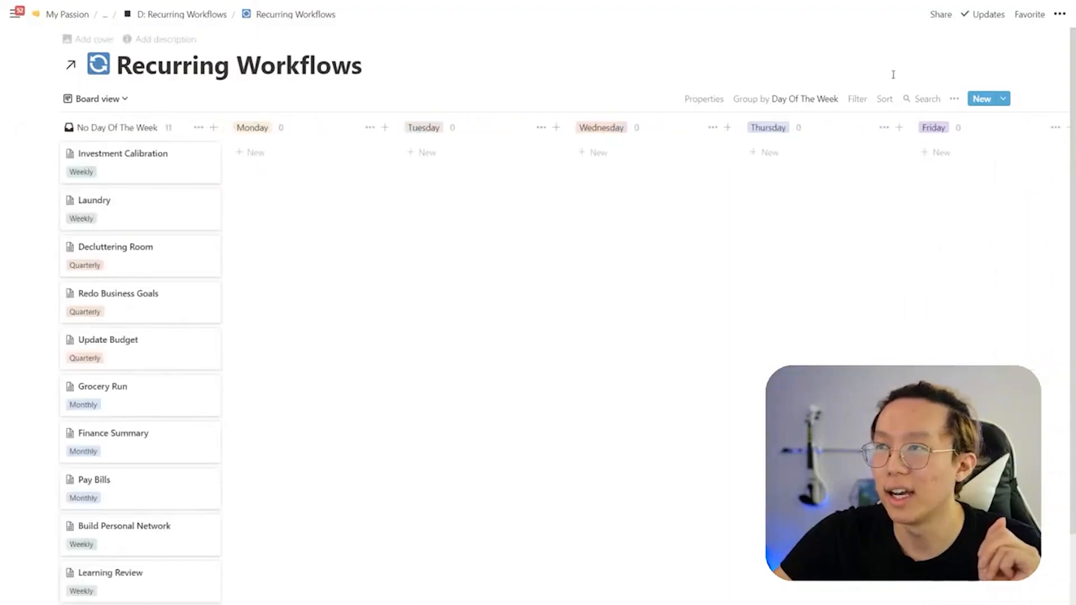
- Set the board view's card preview to Page content
click(709, 99)
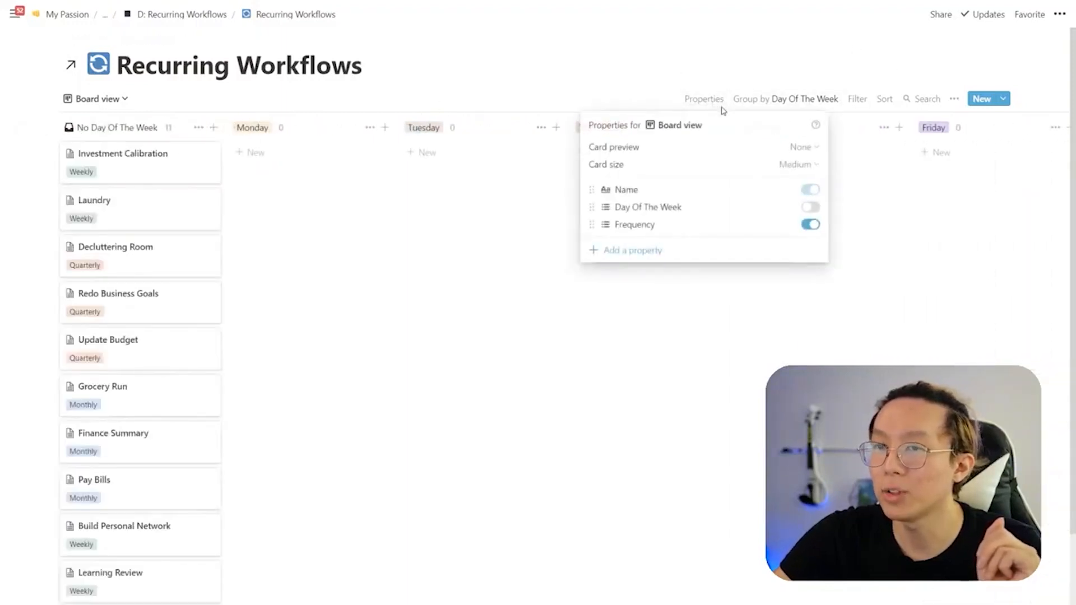
click(799, 147)
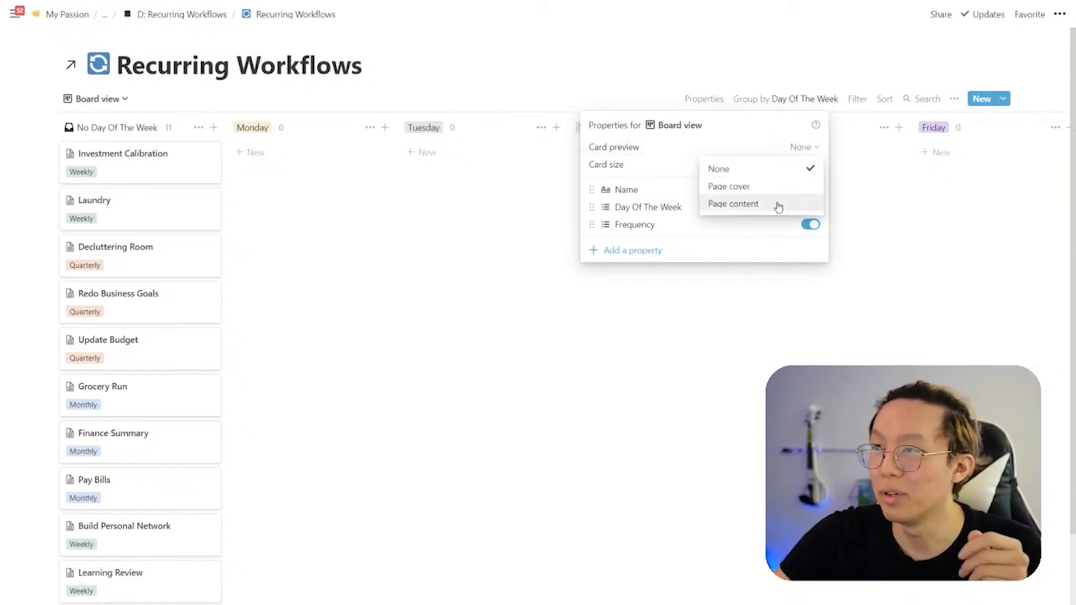
click(776, 203)
click(485, 206)
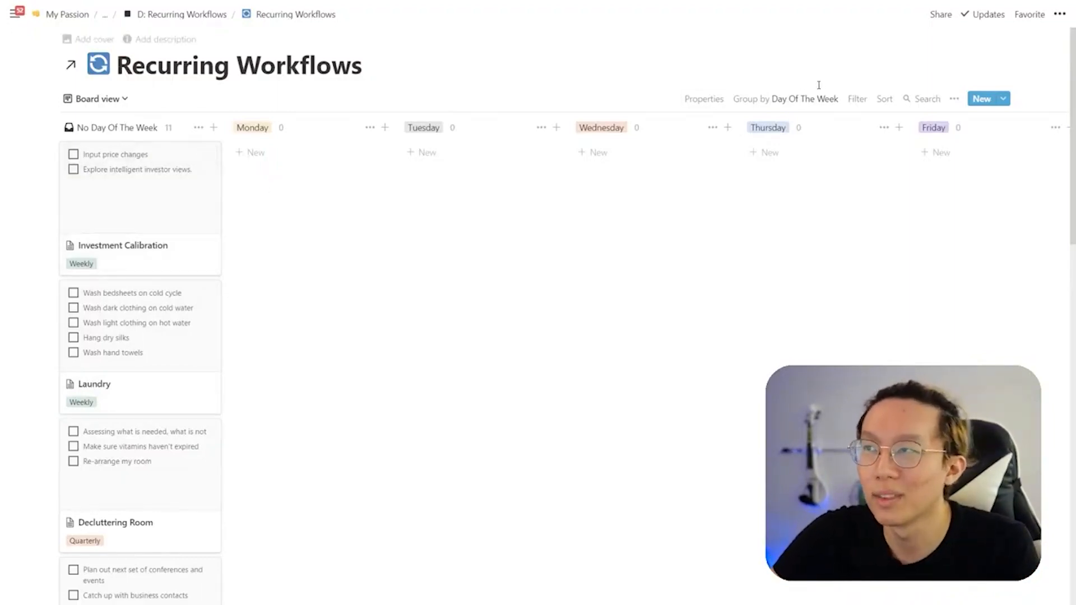
- Sort the board view by Frequency in ascending order
click(883, 100)
click(807, 211)
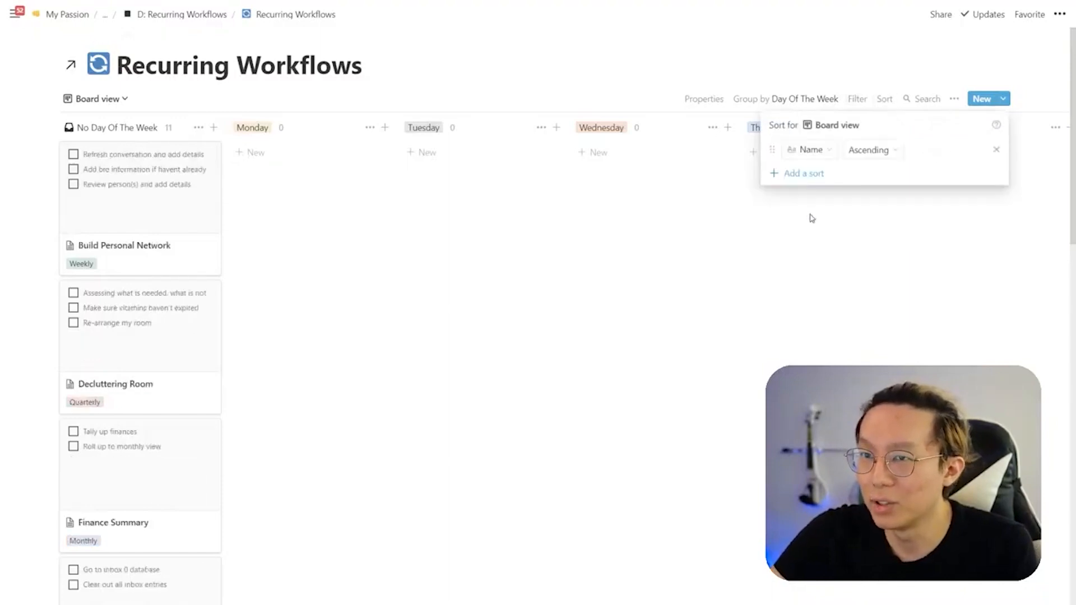
click(808, 150)
click(800, 238)
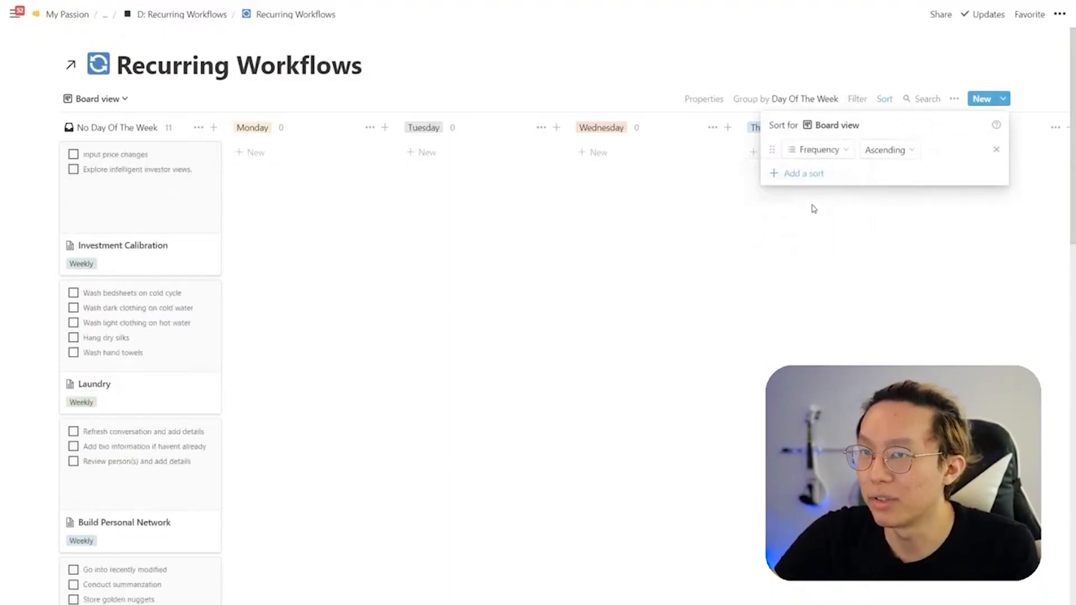
click(743, 331)
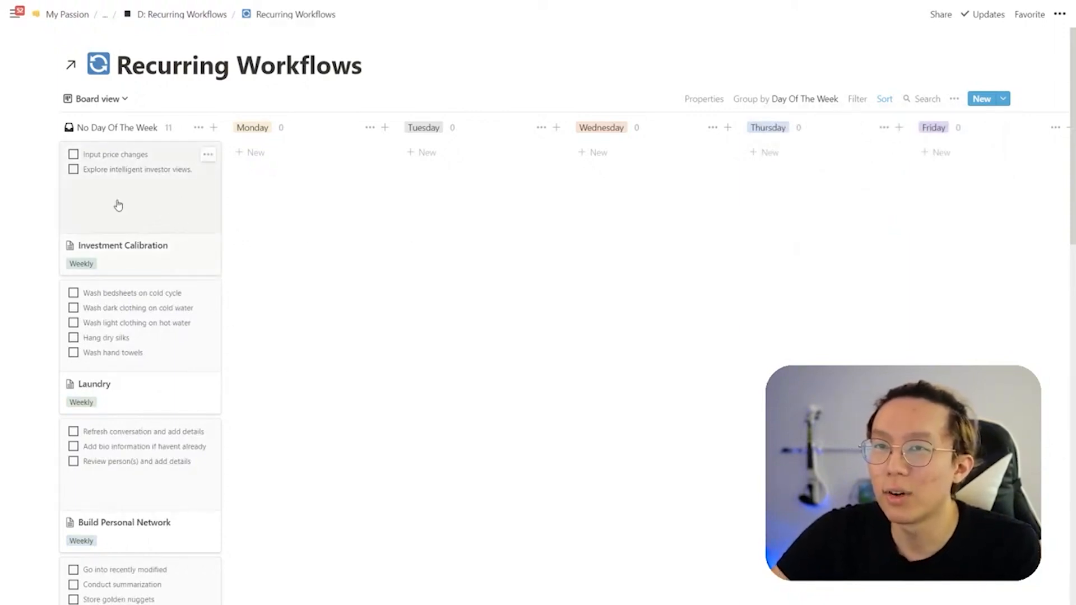
- Move the Investment Calibration card to Saturday, Laundry to Friday, and Build Personal Network to Sunday
drag(143, 193, 927, 170)
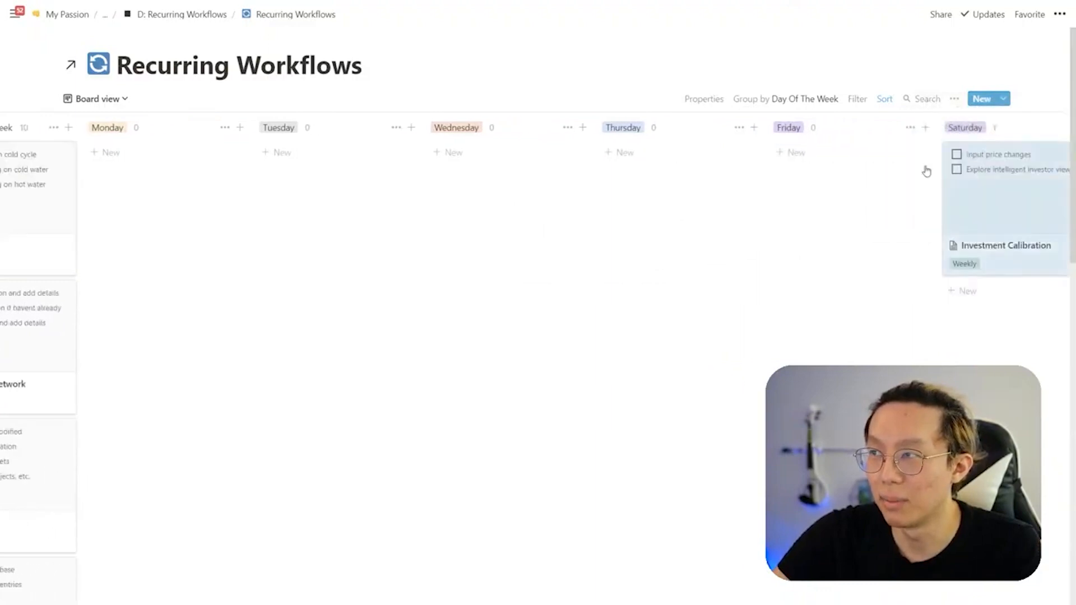
drag(401, 337, 986, 204)
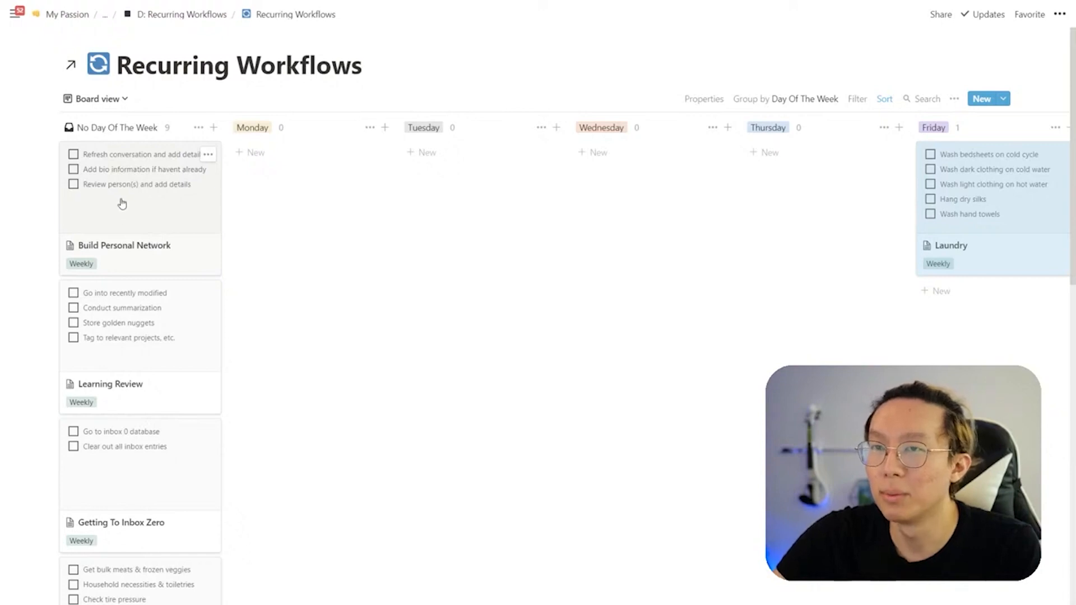
drag(122, 203, 964, 235)
drag(661, 355, 7, 327)
click(338, 307)
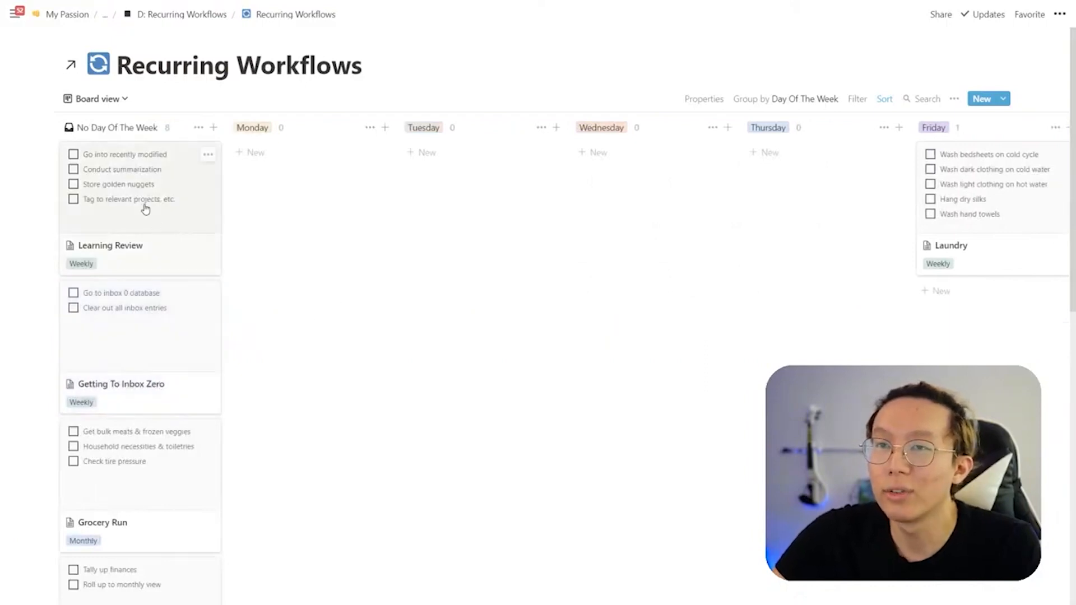
- Move the Learning Review and Getting To Inbox Zero cards from No Day Of The Week to Sunday
drag(145, 209, 814, 304)
scroll(220, 319, left, 10)
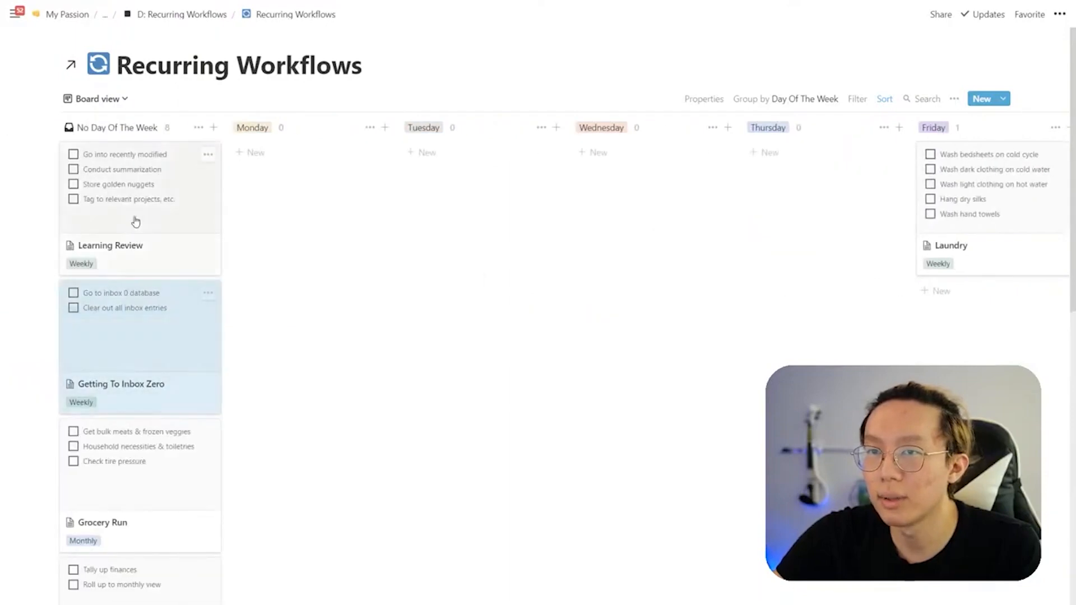
drag(134, 220, 970, 302)
drag(659, 351, 19, 356)
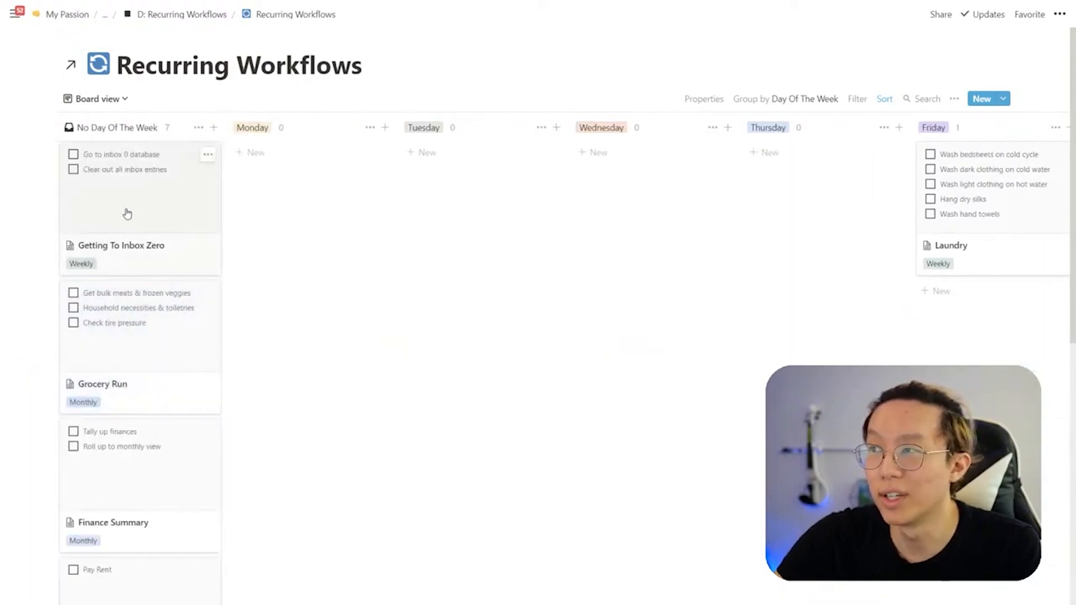
drag(127, 213, 223, 328)
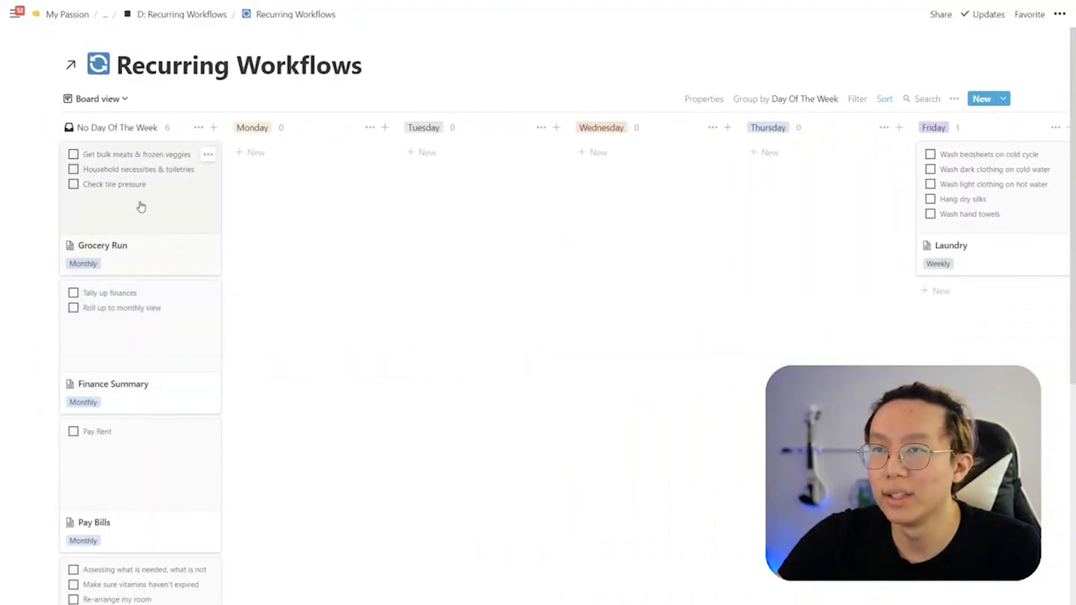
- Move the Grocery Run card to Friday, and the Finance Summary and Pay Bills cards to Saturday
drag(141, 207, 947, 314)
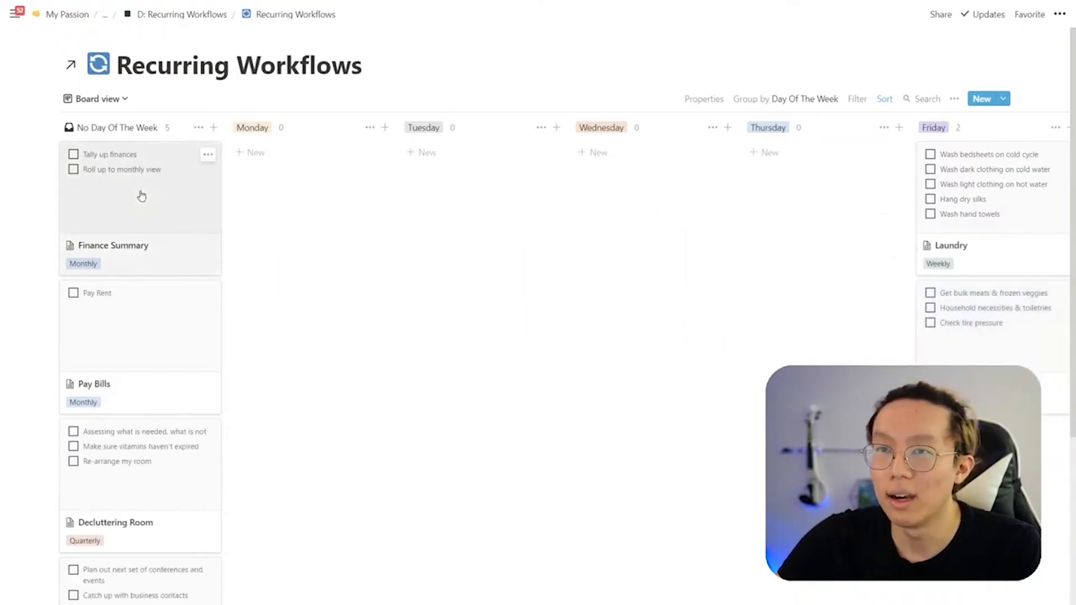
drag(141, 196, 796, 315)
drag(444, 344, 272, 312)
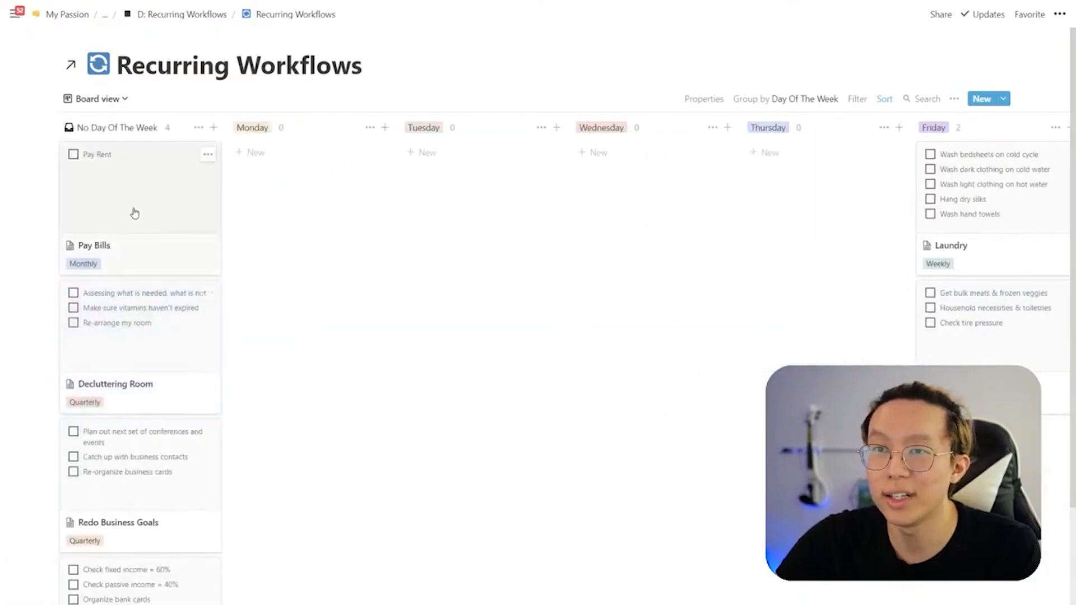
drag(135, 212, 930, 404)
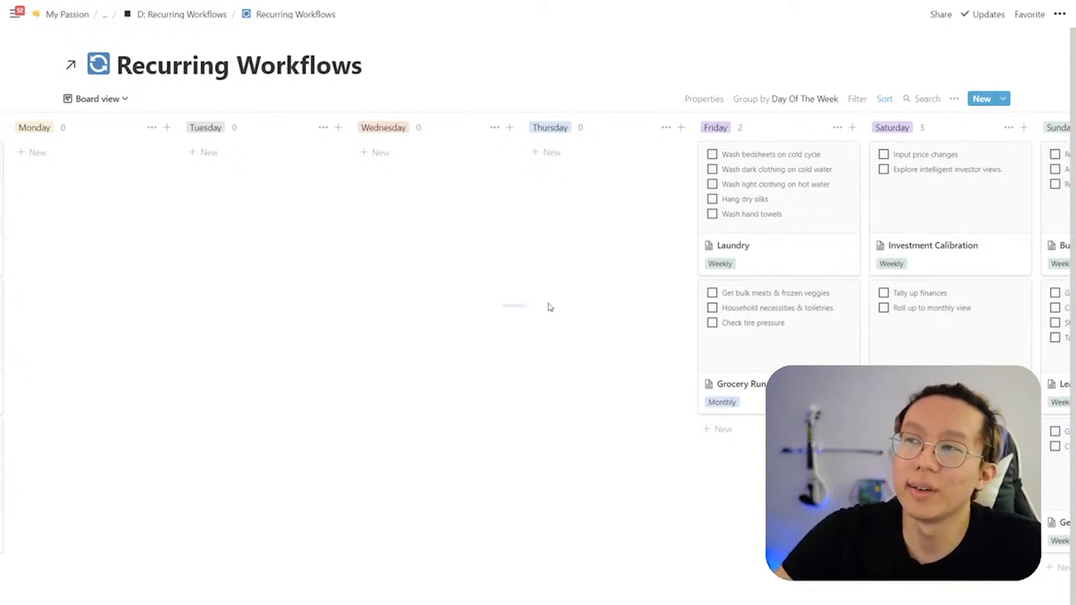
drag(549, 307, 1015, 312)
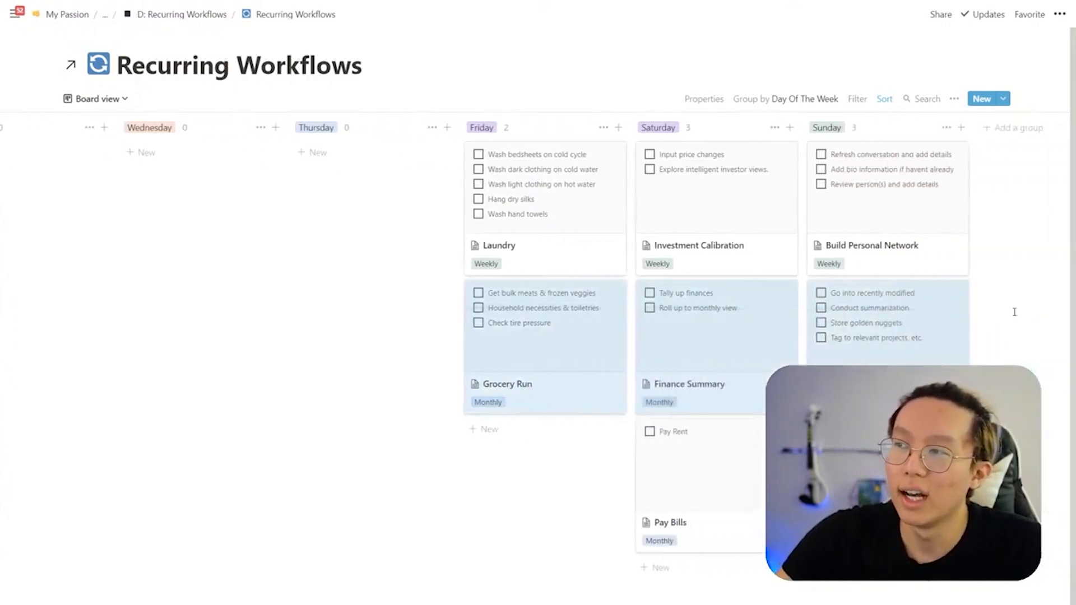
click(1019, 314)
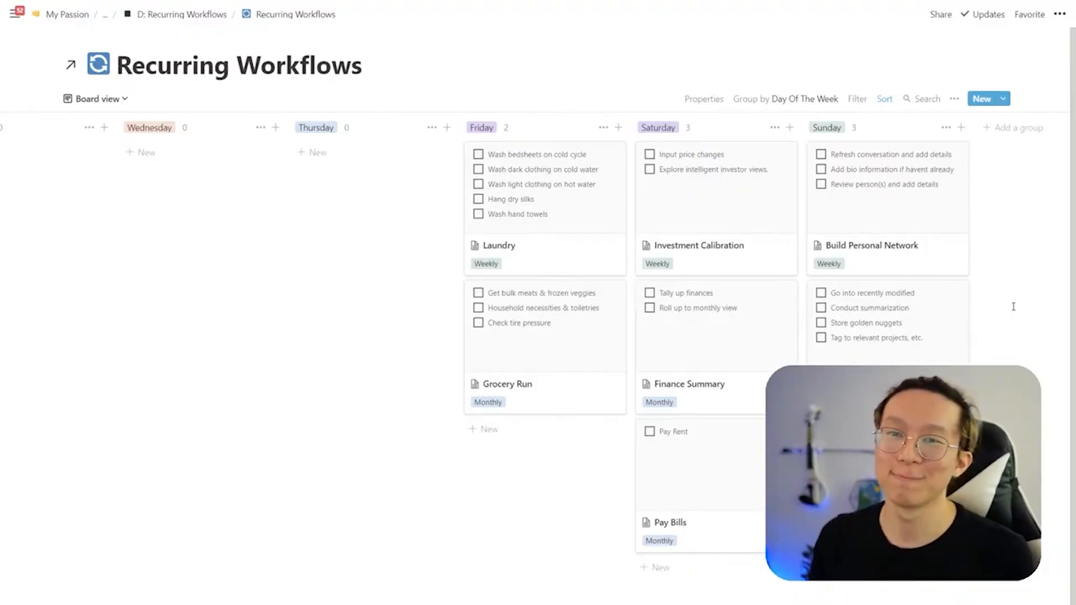
- Add a card named "Water Our Plants" to the Tuesday column
scroll(447, 391, left, 7)
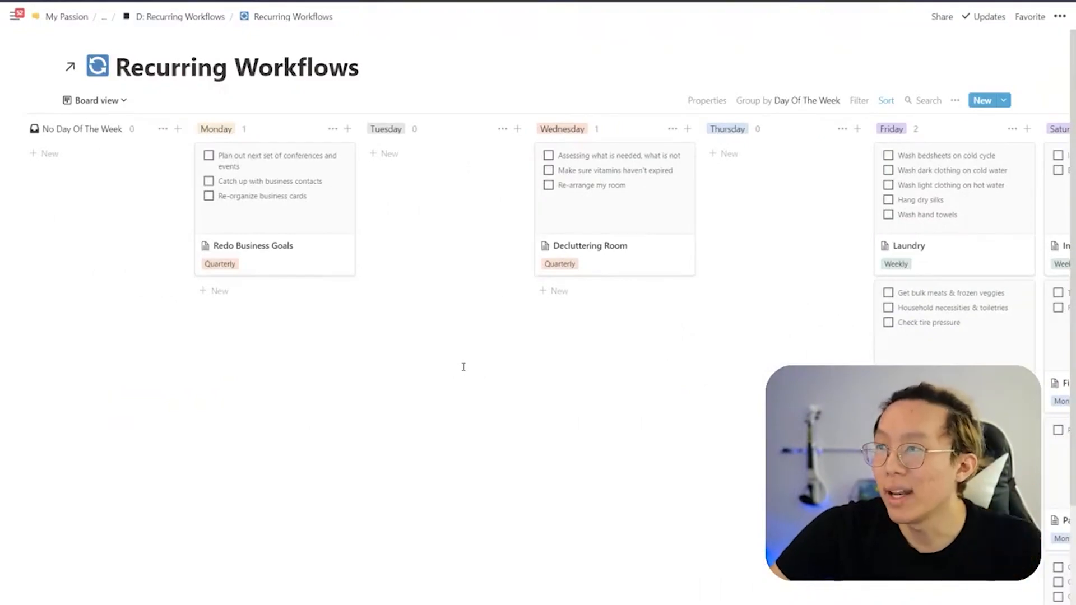
click(455, 160)
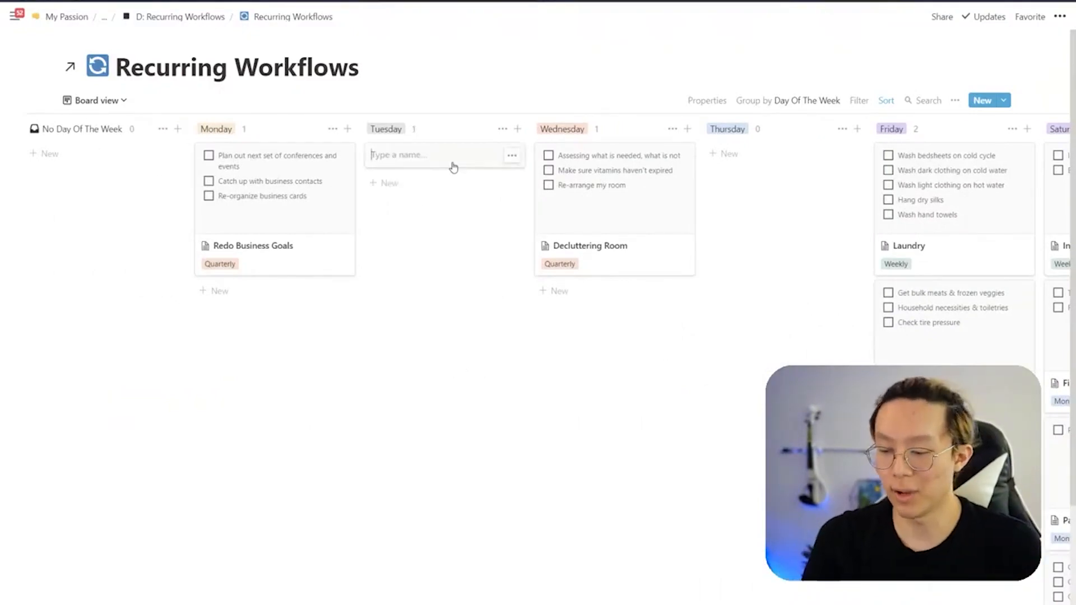
text(Water Our Plants)
key(Escape)
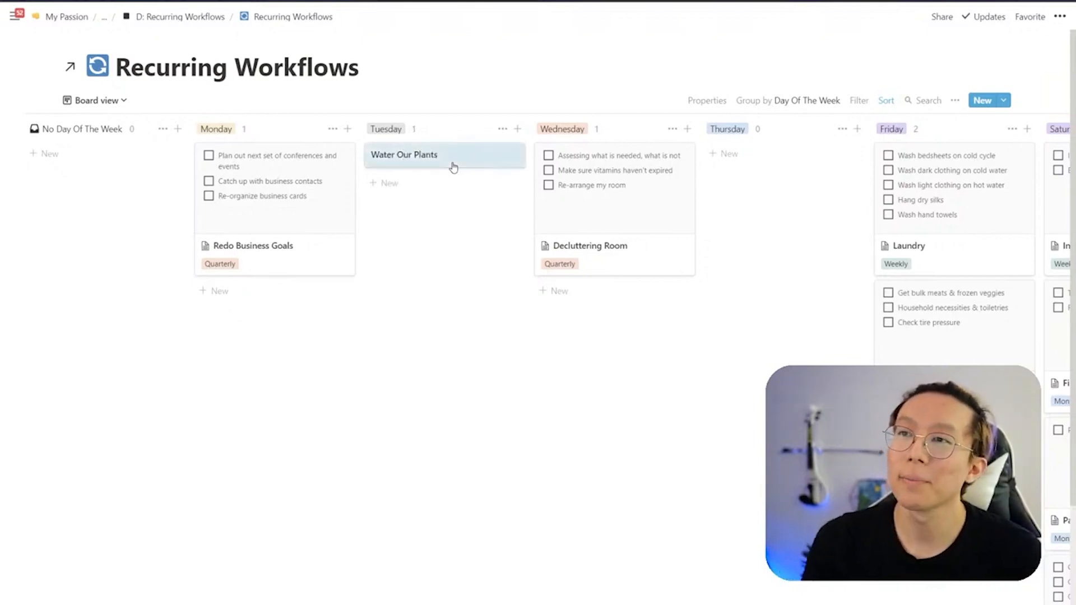
- Open the Water Our Plants page and set its Frequency to Weekly
click(453, 167)
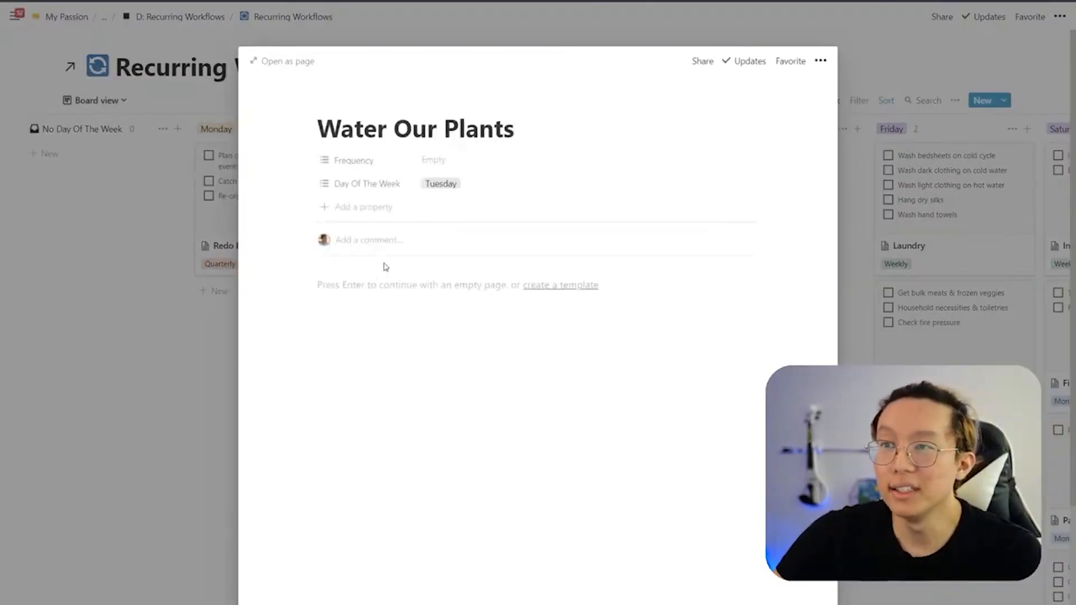
click(439, 171)
click(454, 197)
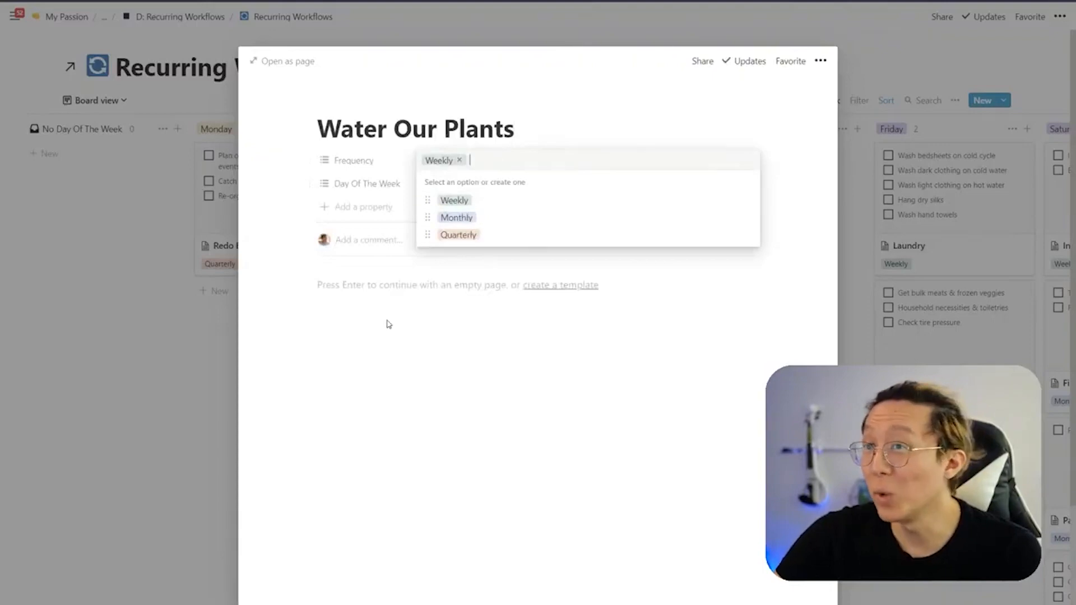
- Add a to-do reading "Succulent: 5-6 drops of water" to the Water Our Plants page body
click(396, 298)
text([])
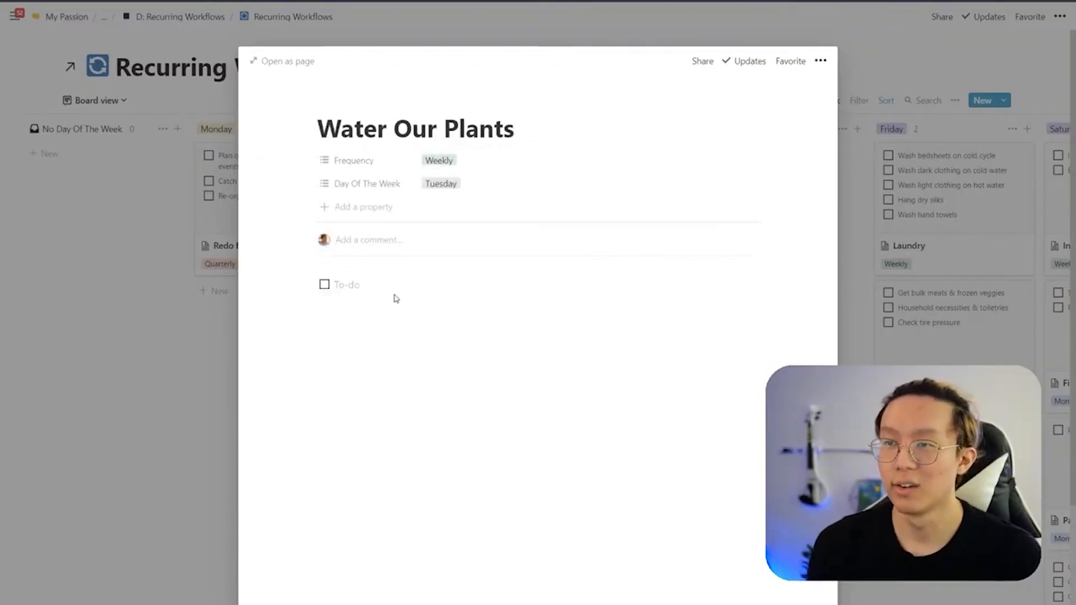
text(Plant A:)
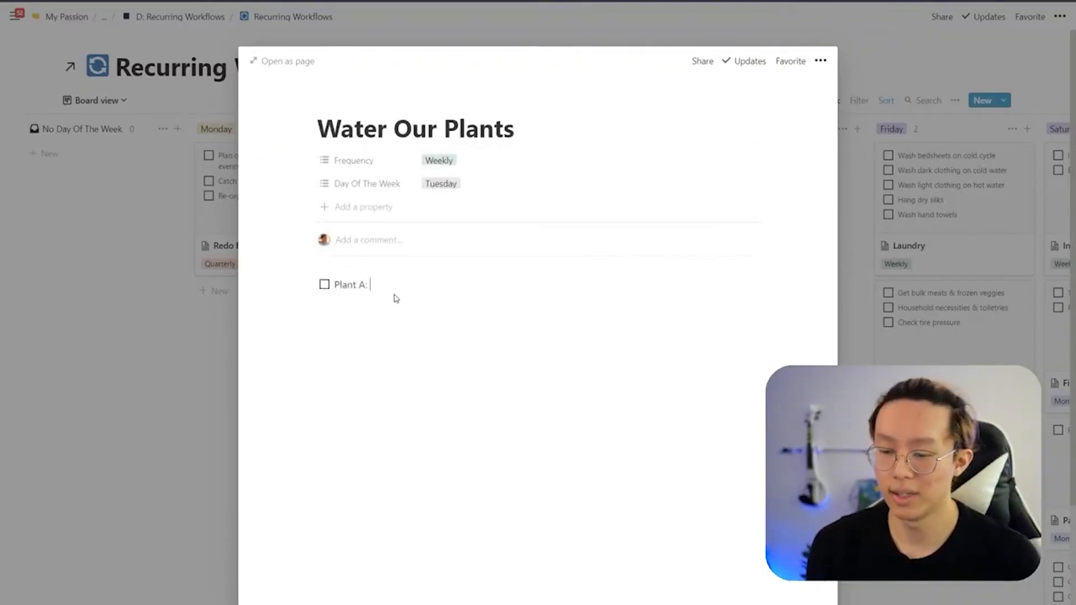
key(BackSpace)
text(S)
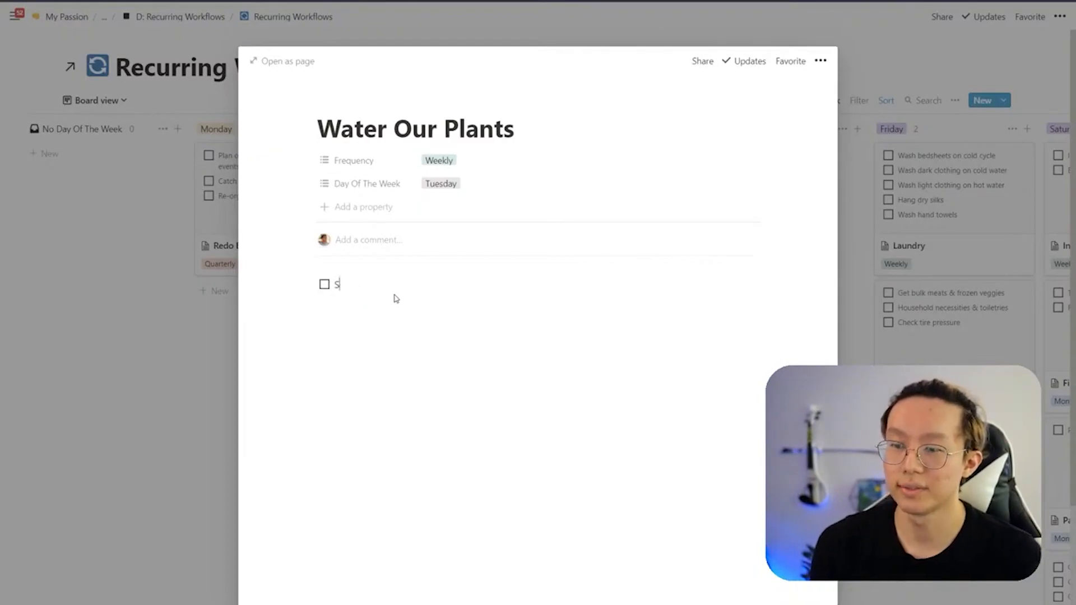
text(ucculent: 5-6)
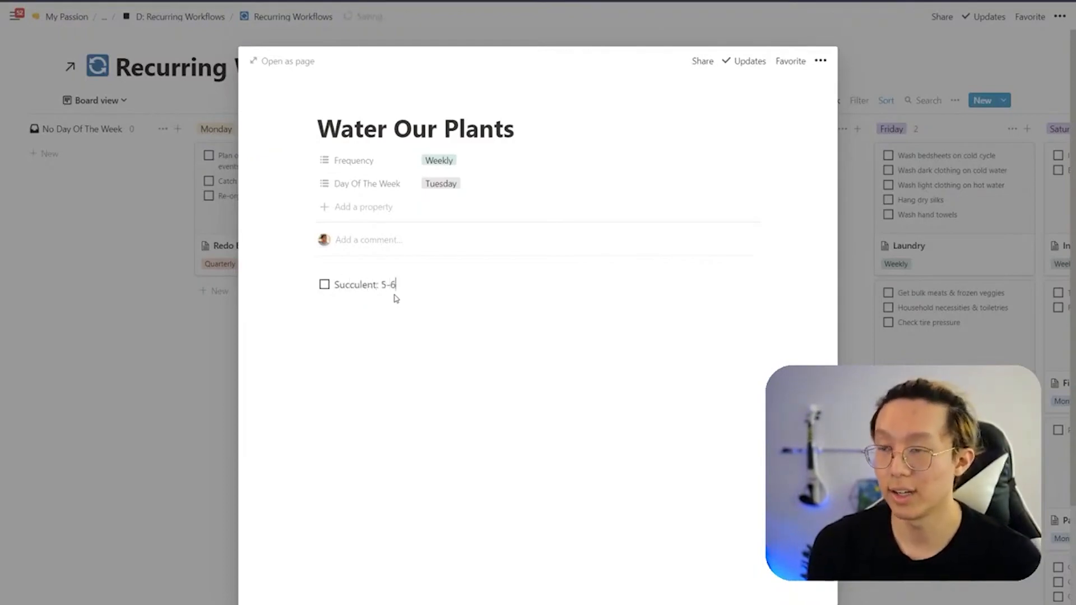
text( drops of water)
key(Return)
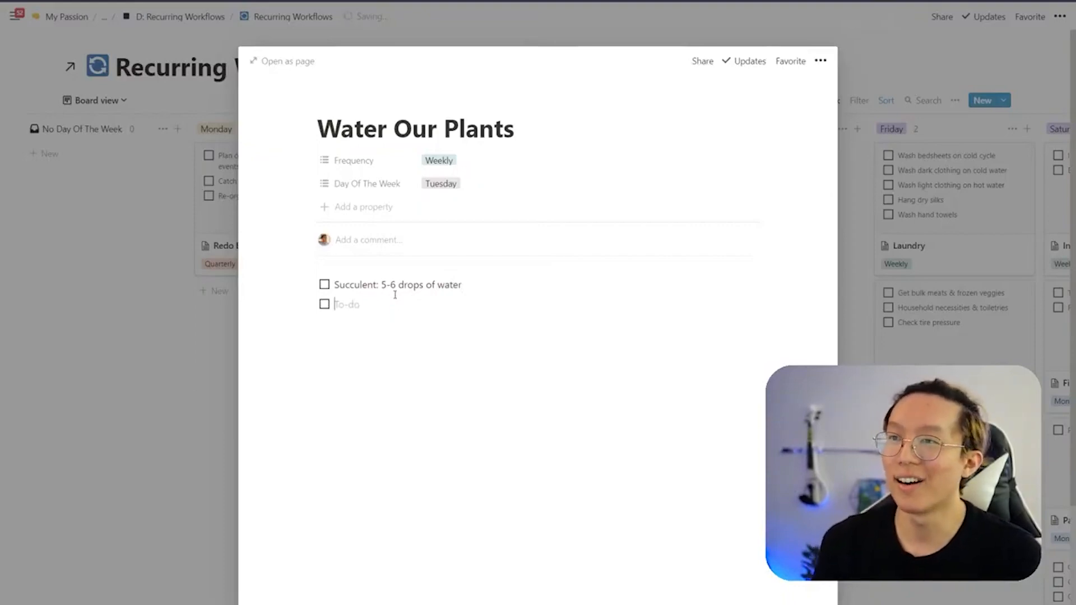
- Add the to-dos "Big Leafy Plants: 1/2 cup of water" and "Plant wall: 1 bucket of water" below the succulent entry
text(Big L)
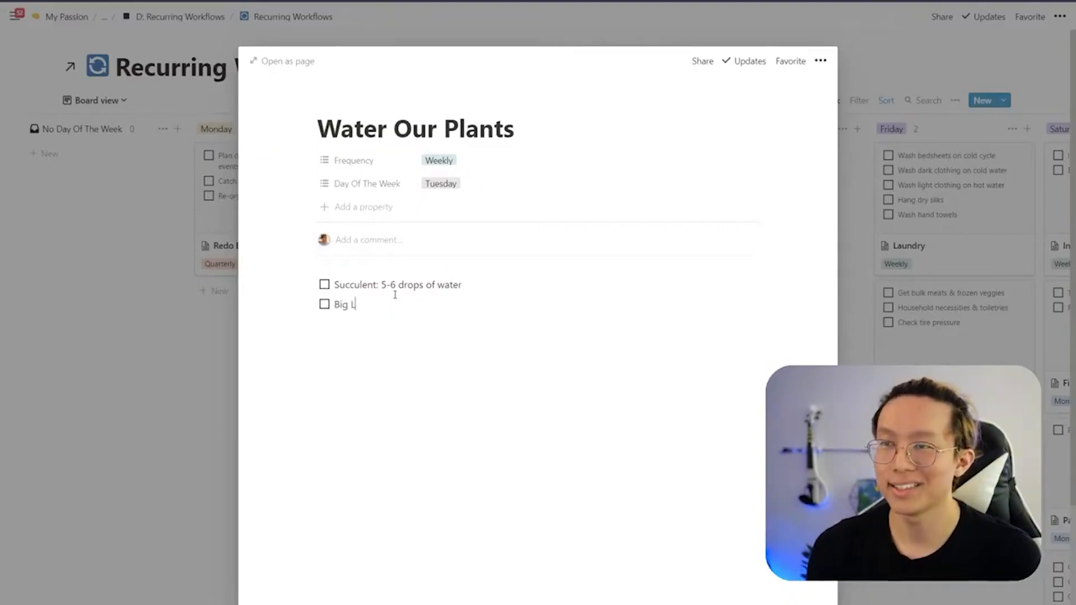
text(eafy Plants:)
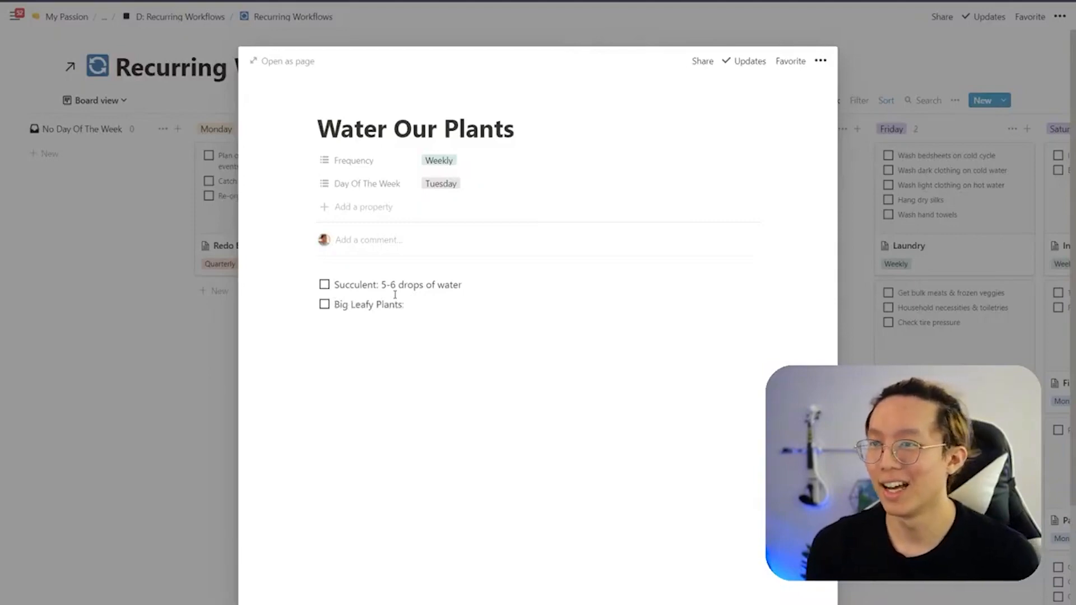
text( 1/2 cup of water)
key(Return)
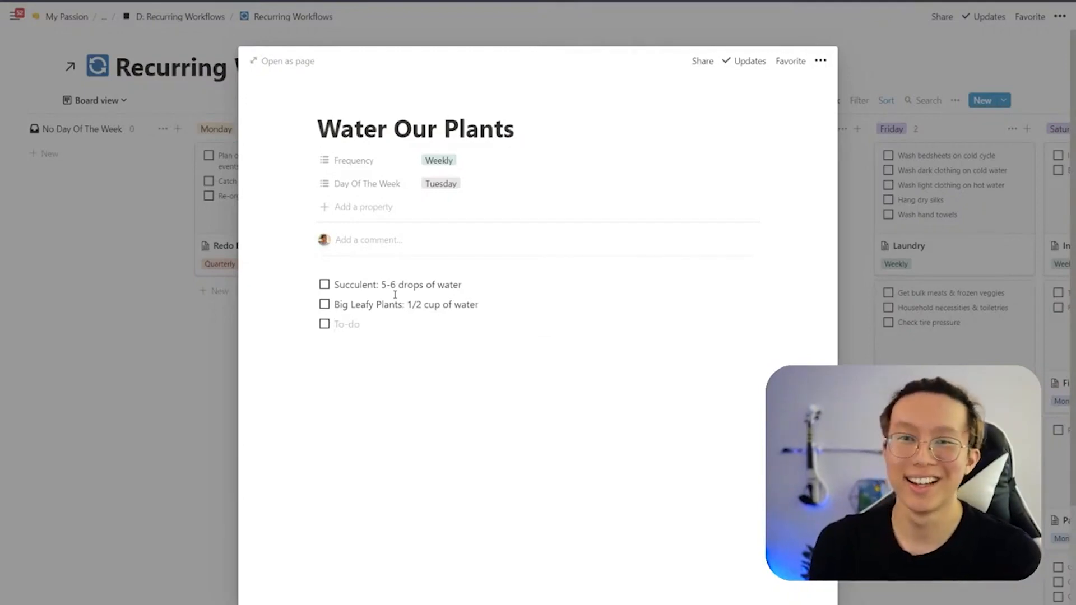
text(PL)
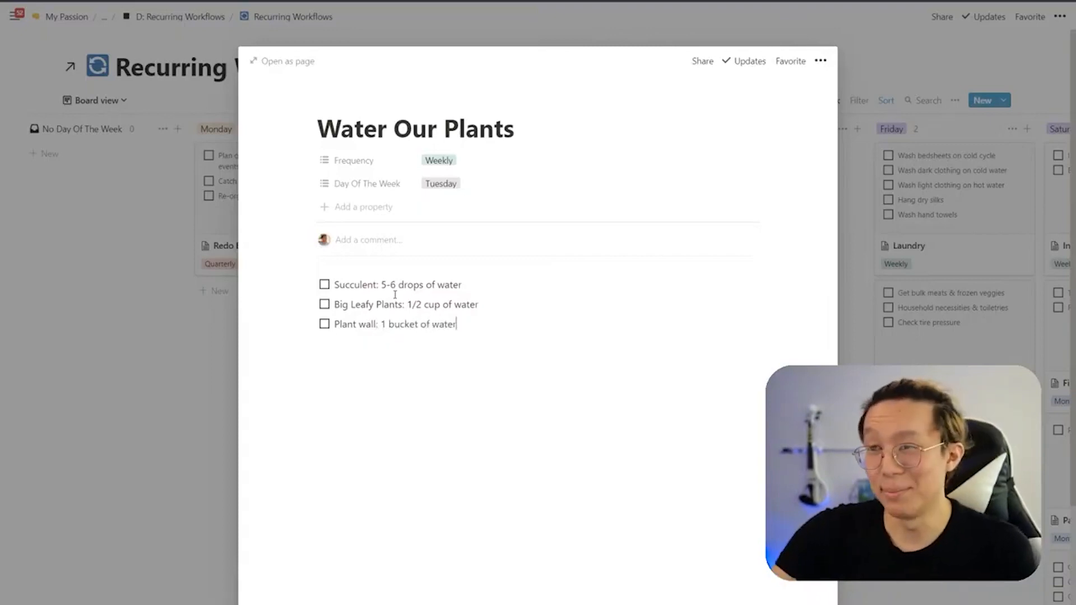
- Close the Water Our Plants page and open the Daily Planning dashboard as a full page at its Today's Focus section
key(Escape)
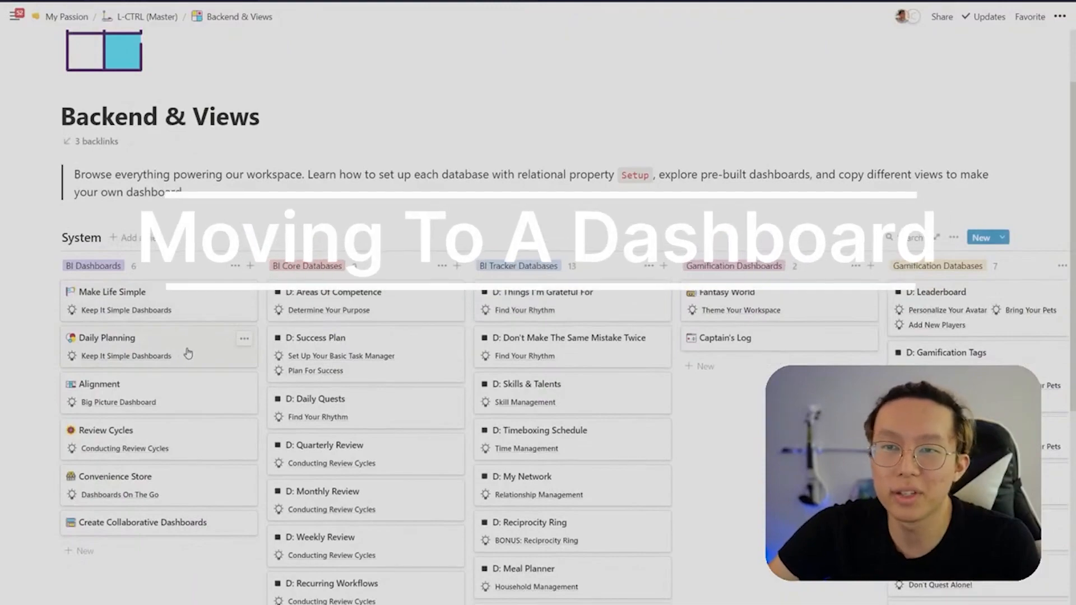
click(188, 353)
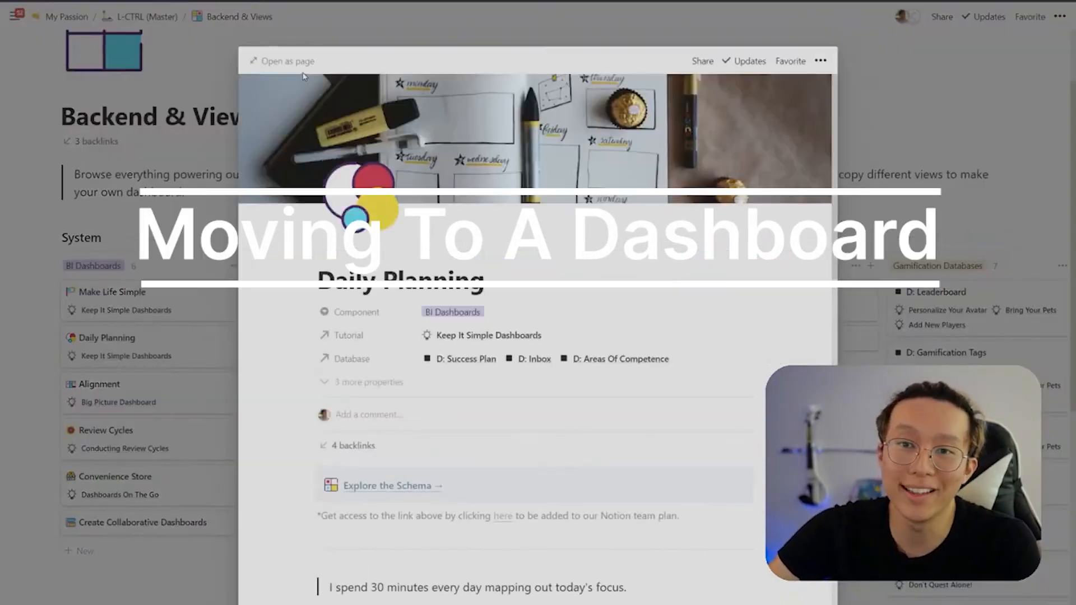
click(302, 61)
scroll(488, 296, down, 10)
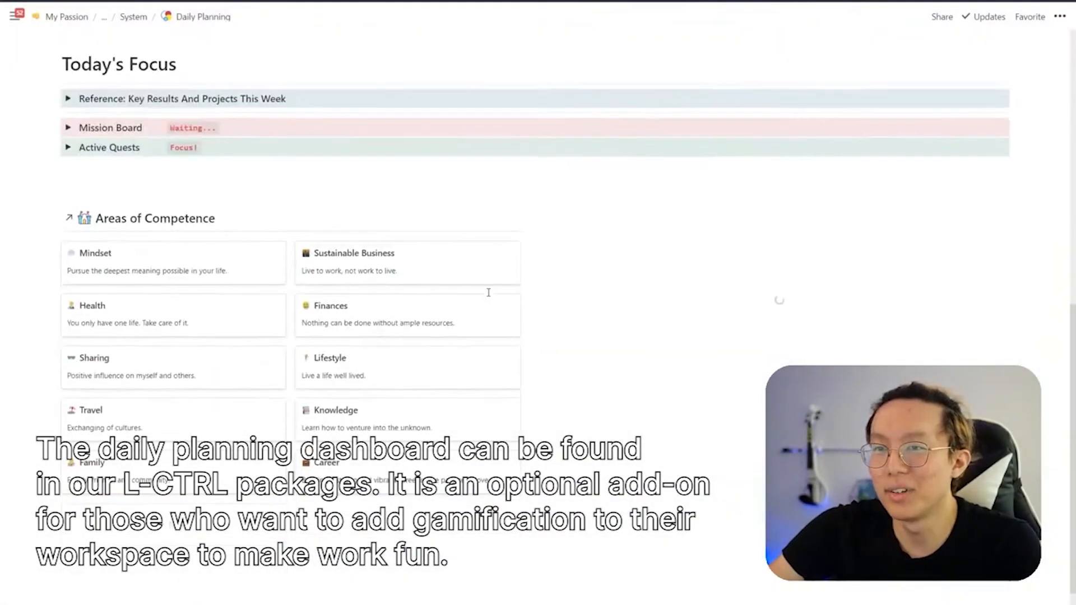
scroll(489, 293, up, 2)
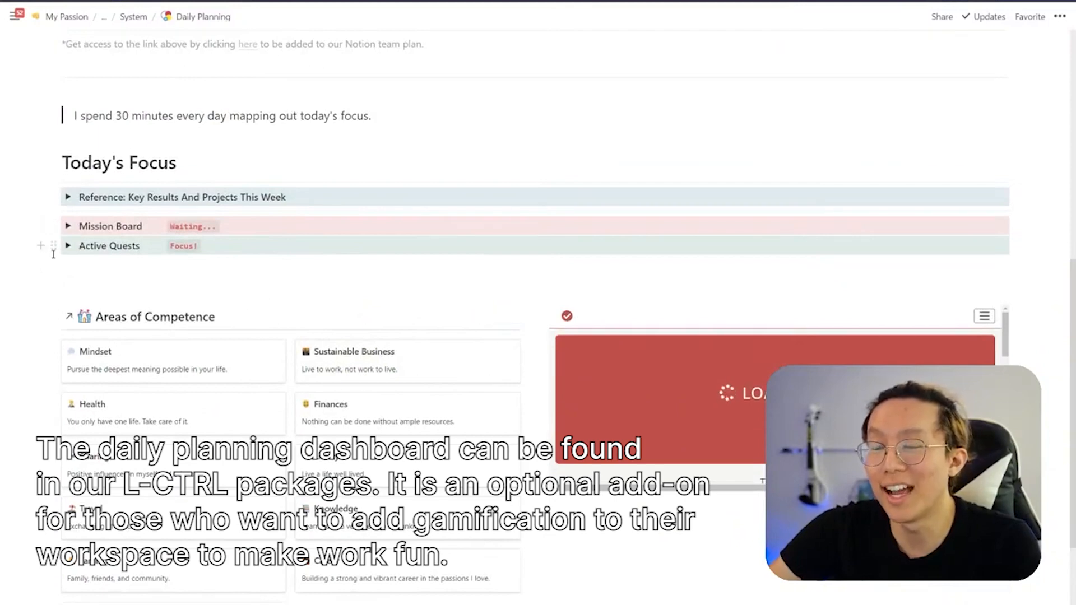
- Expand the Mission Board and Active Quests sections and look over the Recurring Workflows board on the dashboard
click(68, 226)
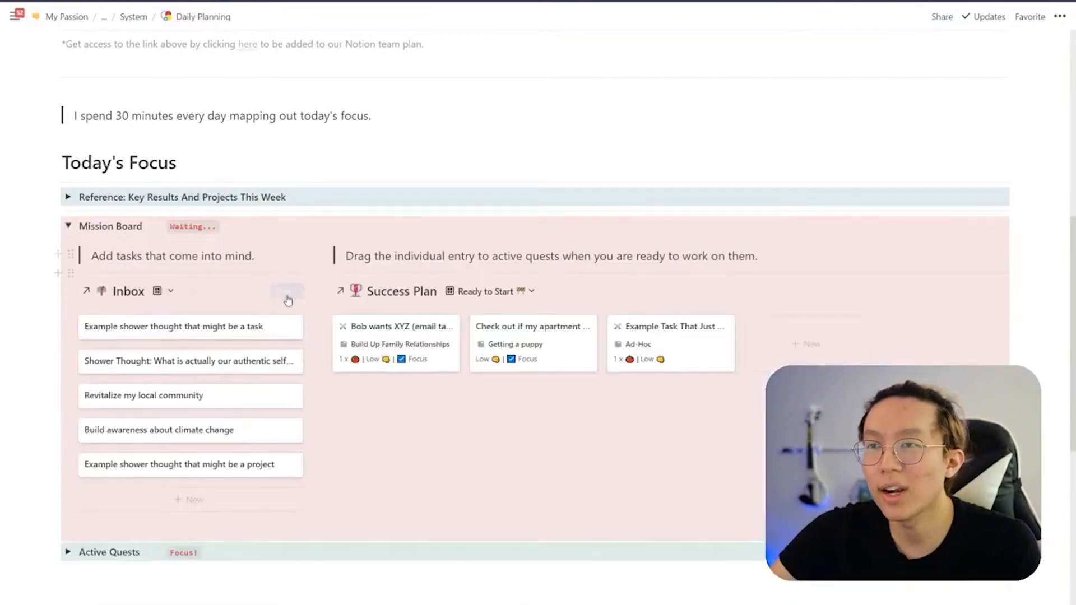
scroll(288, 301, down, 3)
click(68, 454)
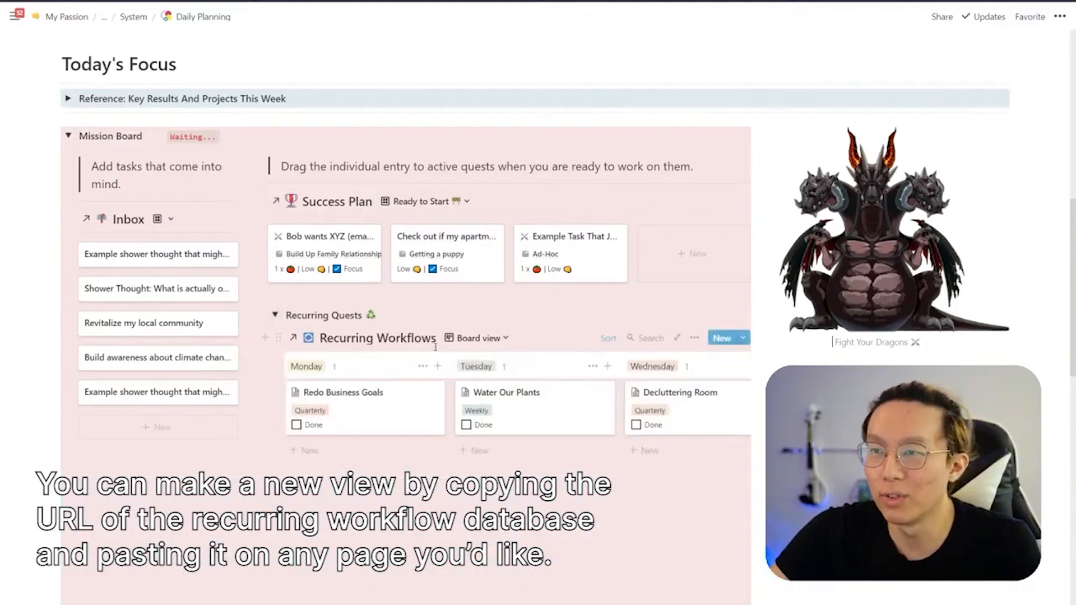
scroll(436, 347, down, 2)
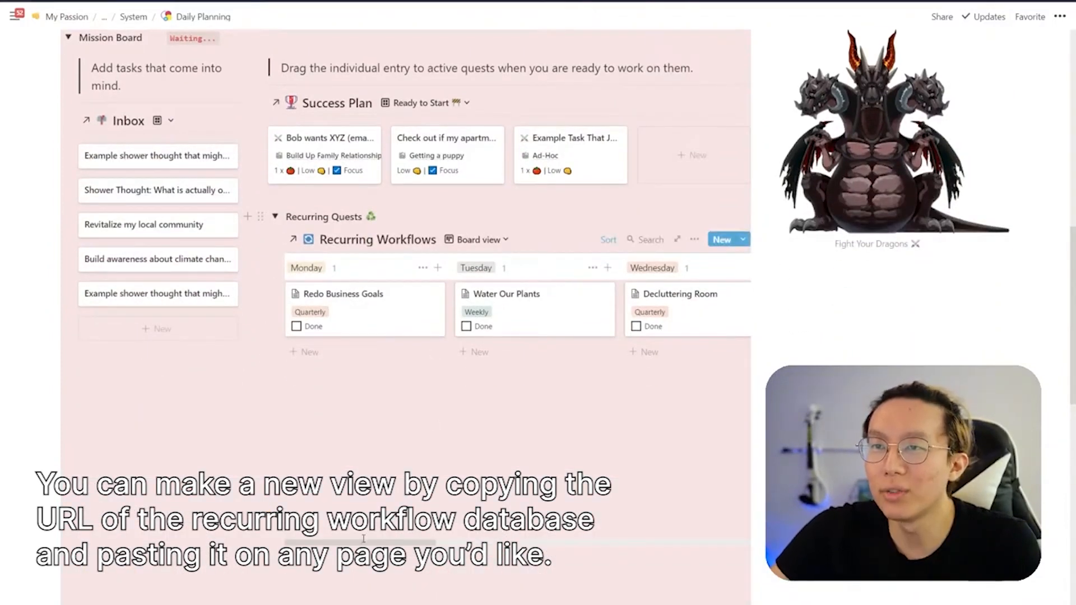
mouse_move(360, 542)
mouse_down()
mouse_move(623, 532)
mouse_move(367, 539)
mouse_up()
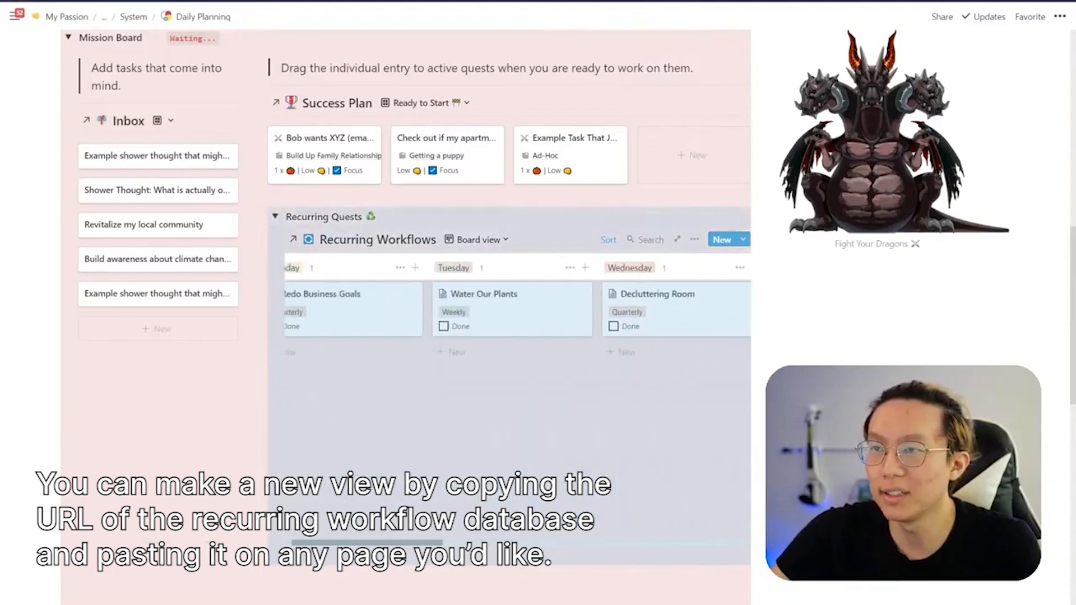
scroll(476, 359, up, 1)
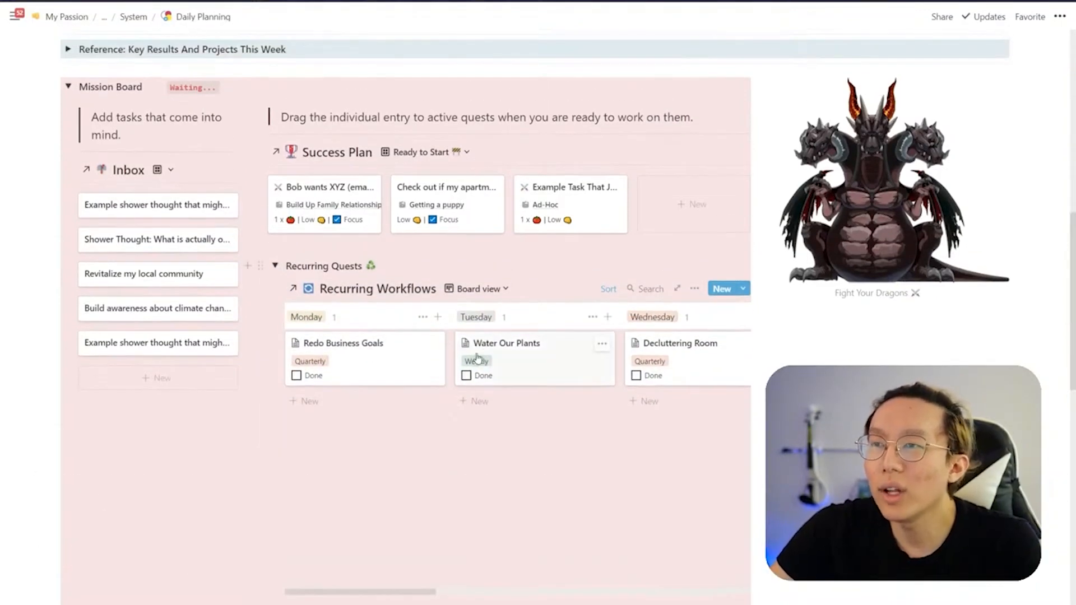
- Add a List view to the linked Recurring Workflows database under Recurring Quests
click(481, 289)
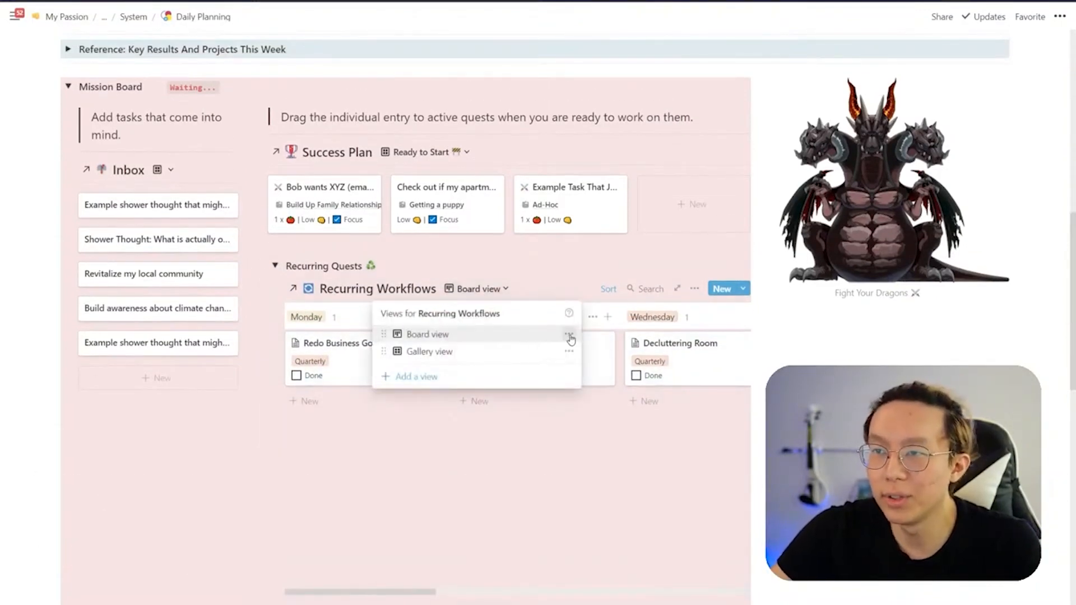
click(570, 335)
click(539, 348)
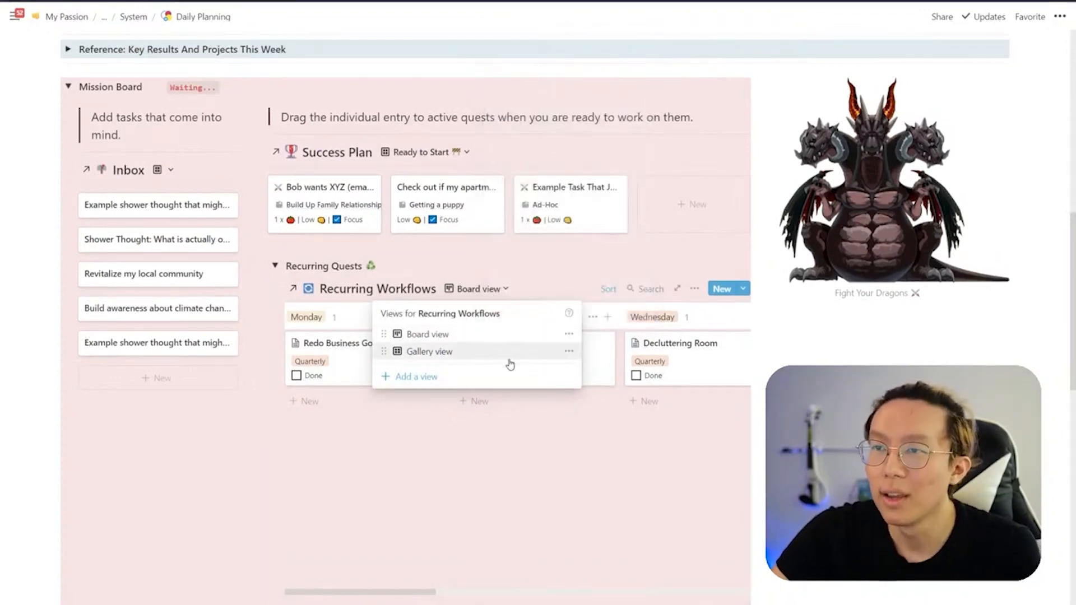
click(498, 374)
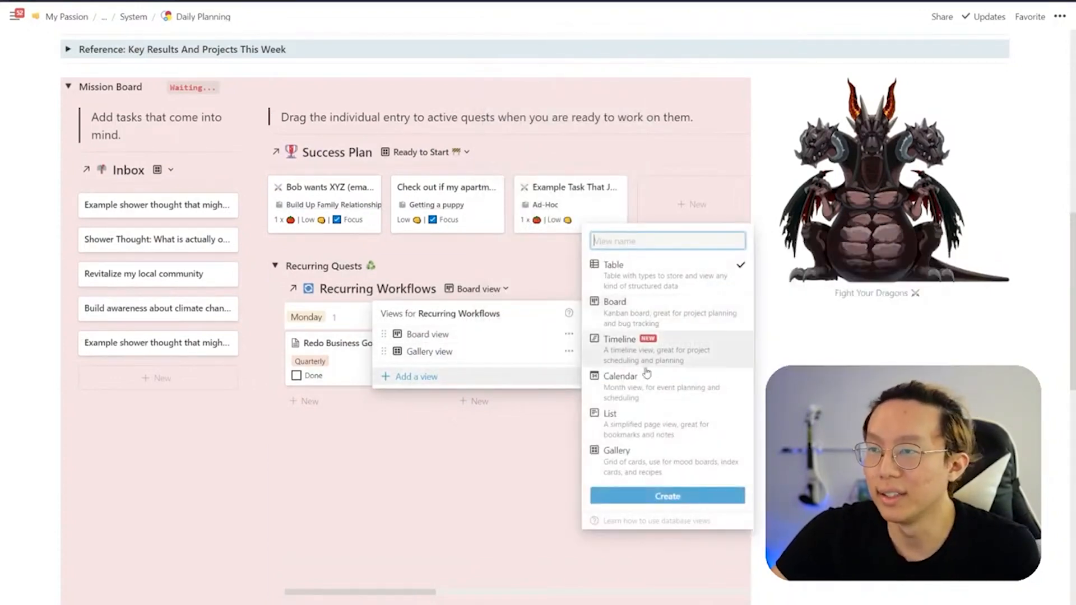
click(639, 417)
click(642, 503)
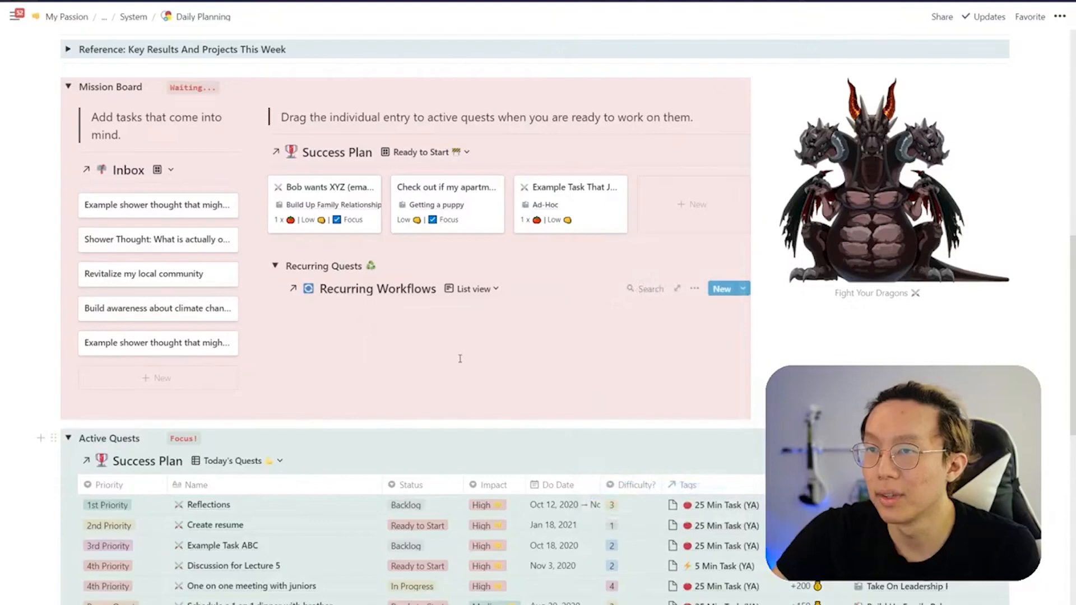
- Move the new List view to the first place in the Recurring Workflows view order
click(474, 288)
drag(476, 363, 487, 331)
click(507, 274)
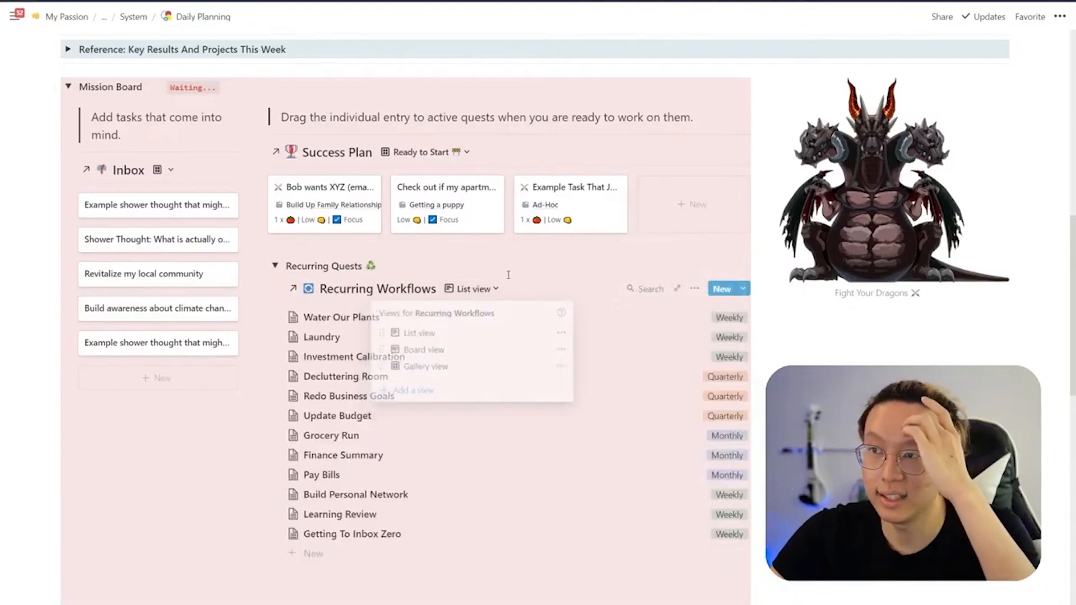
- Show the Day Of The Week property in the List view and place it ahead of Frequency
click(694, 288)
click(731, 395)
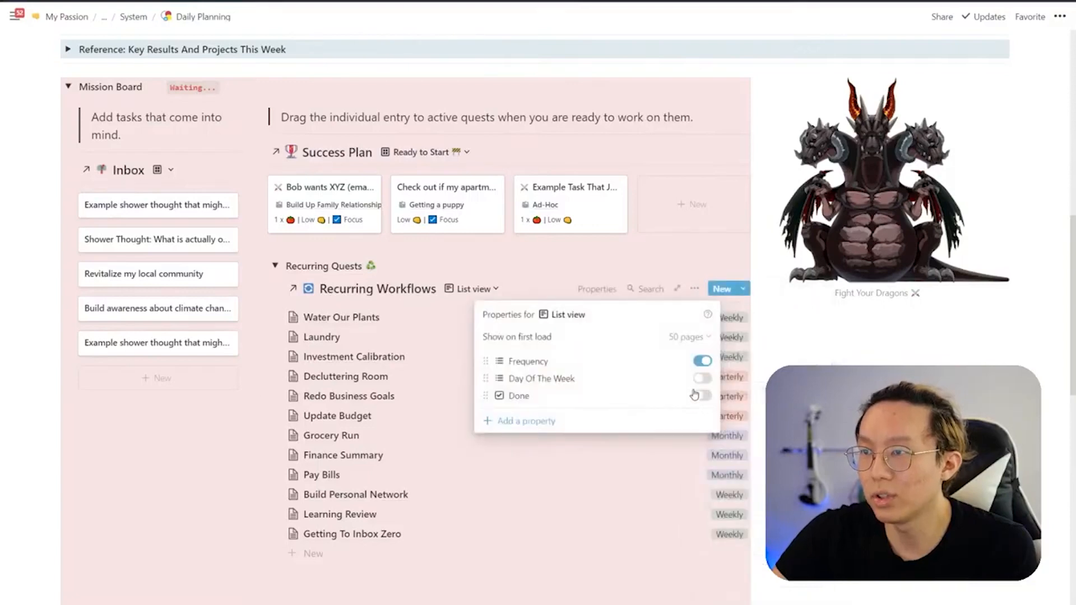
click(703, 380)
drag(680, 380, 675, 354)
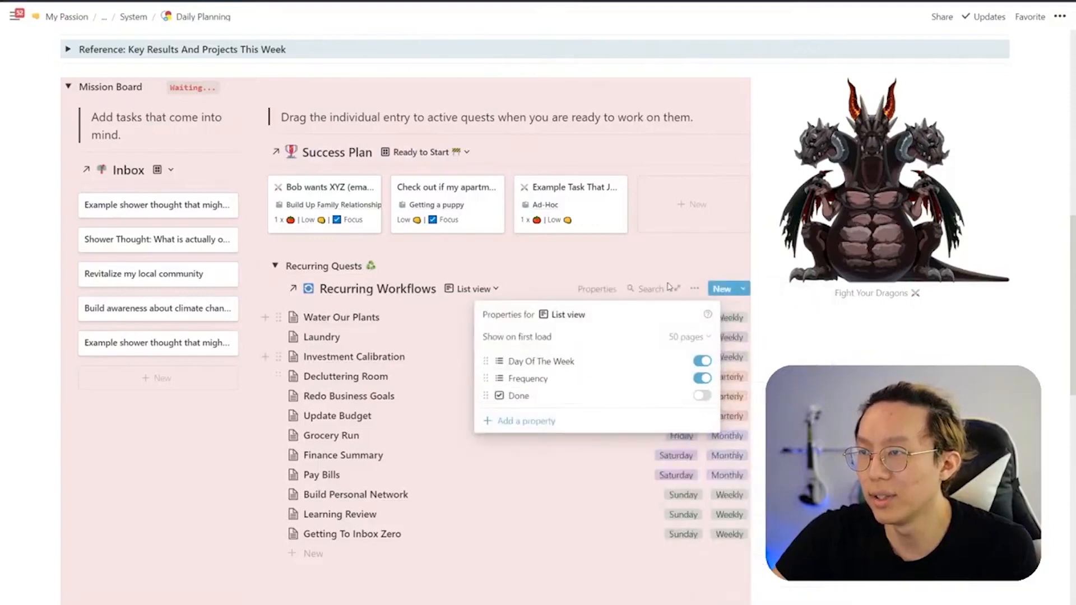
click(671, 286)
- Sort the List view by Day Of The Week ascending, followed by Frequency ascending
click(694, 289)
click(724, 448)
click(515, 336)
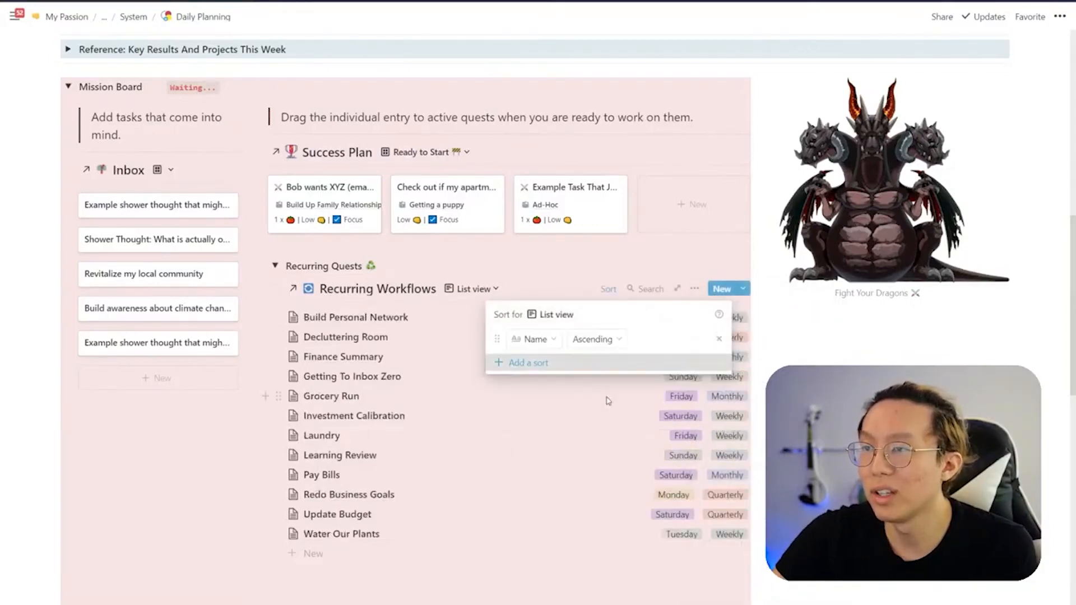
click(533, 339)
click(544, 410)
click(518, 363)
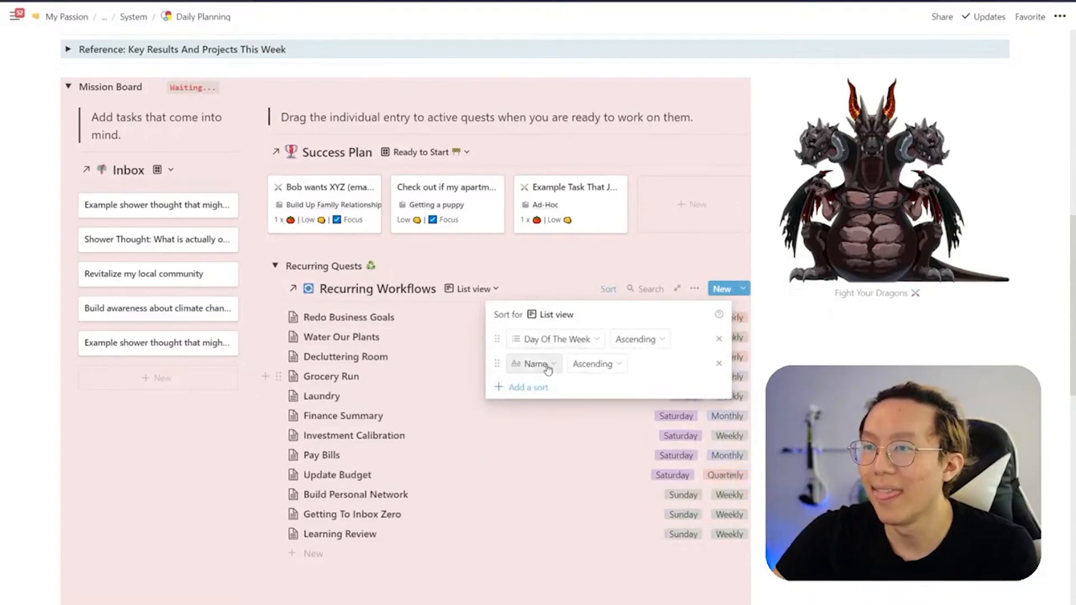
click(533, 364)
click(541, 466)
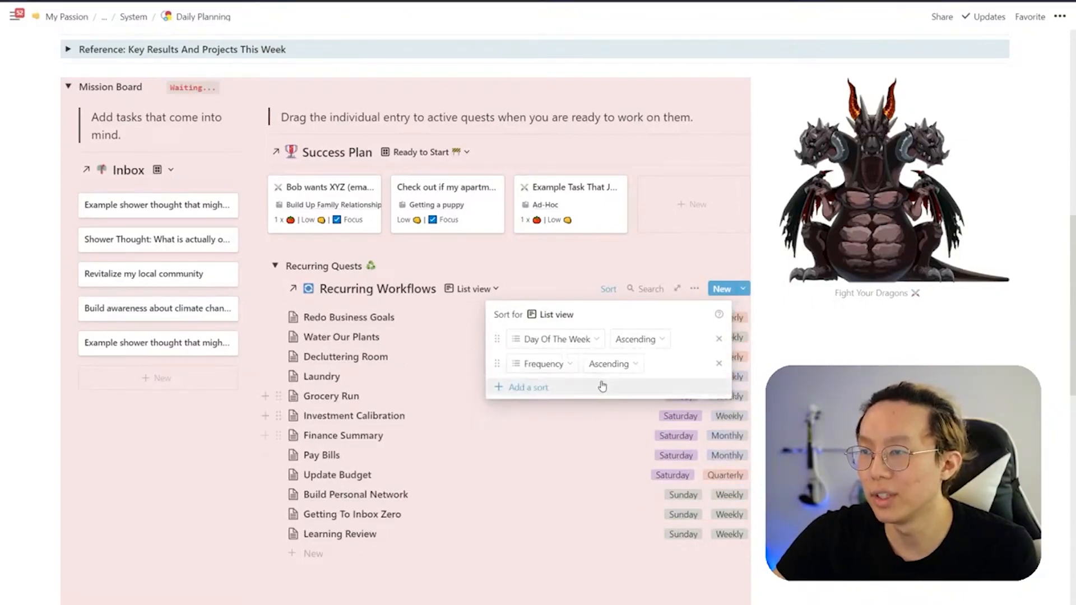
click(610, 447)
- Move the Laundry entry from Recurring Workflows into the Success Plan table under Active Quests, keeping that table's sorting
scroll(618, 307, down, 1)
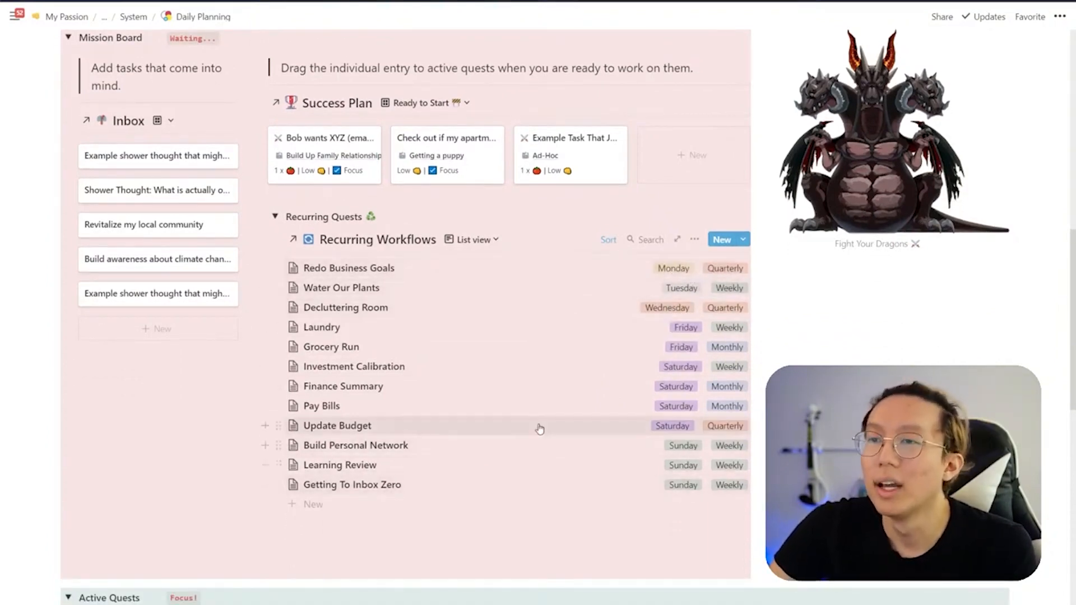
scroll(539, 429, up, 1)
scroll(539, 430, down, 3)
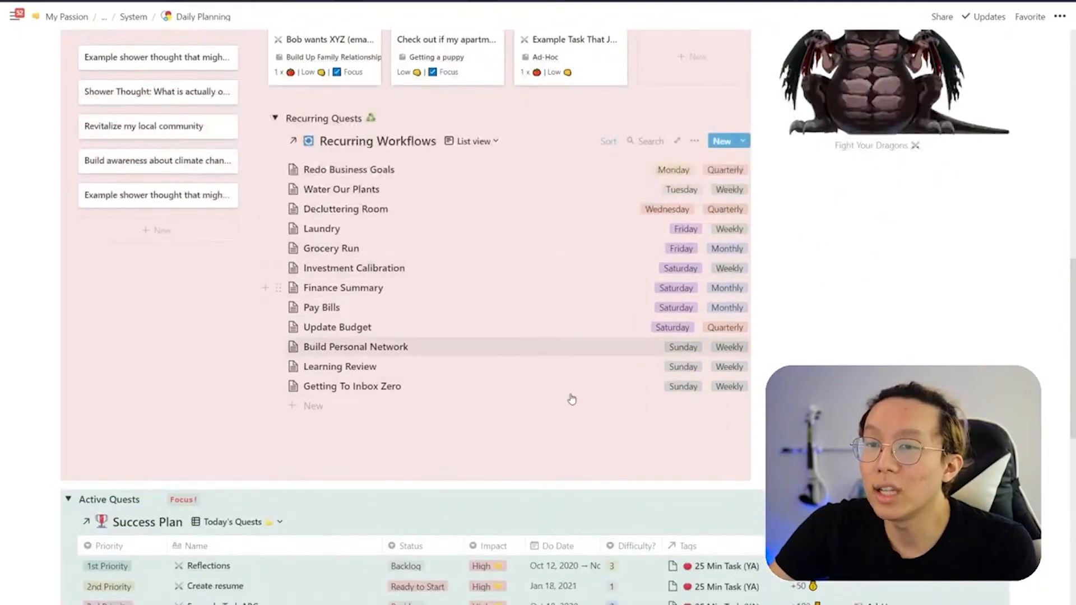
scroll(315, 553, down, 2)
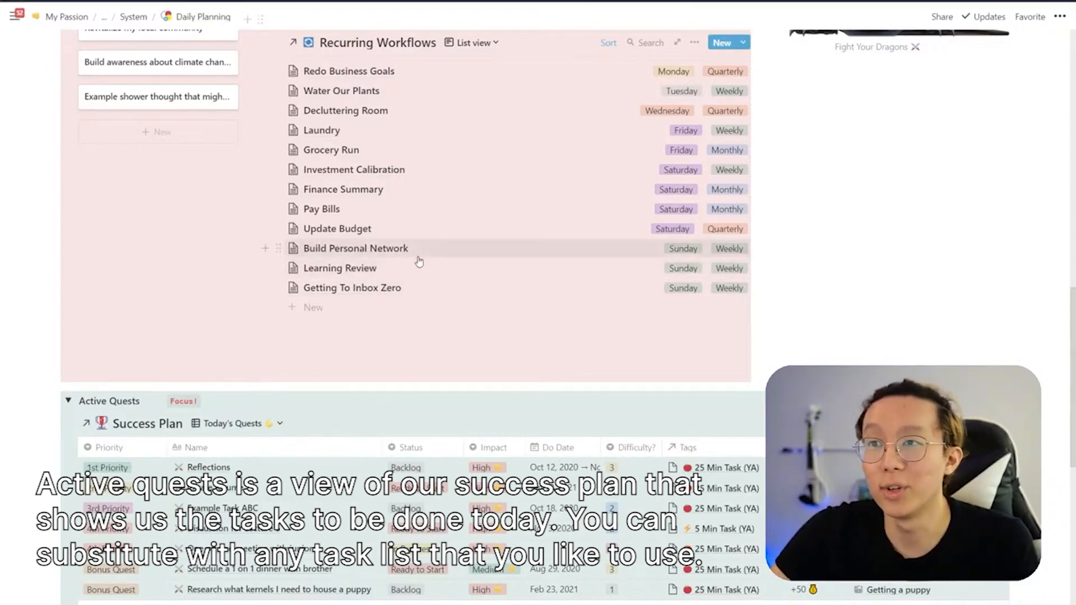
drag(339, 140, 325, 482)
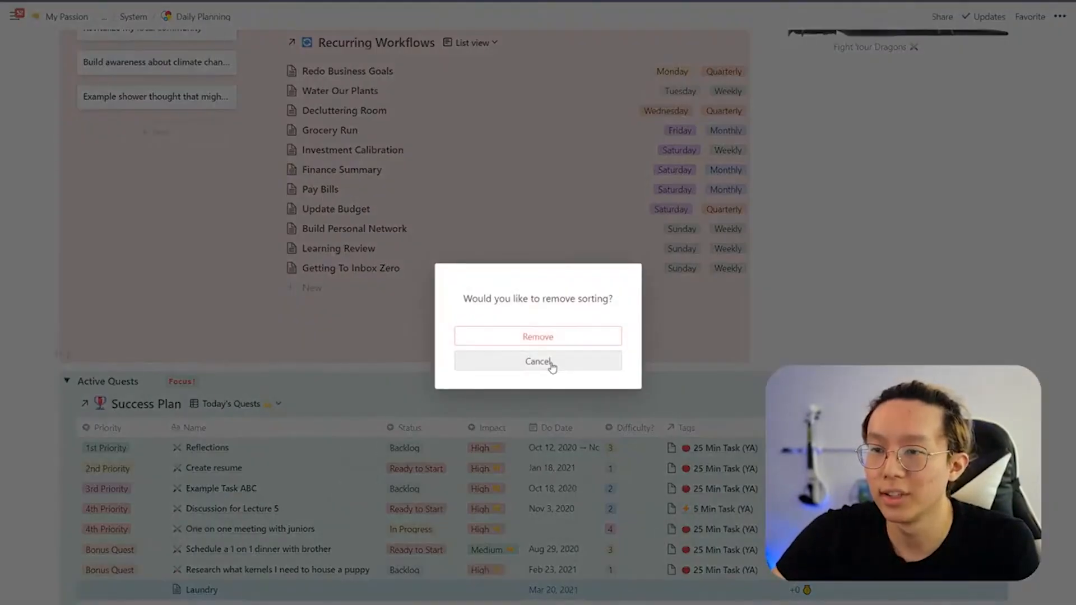
click(552, 365)
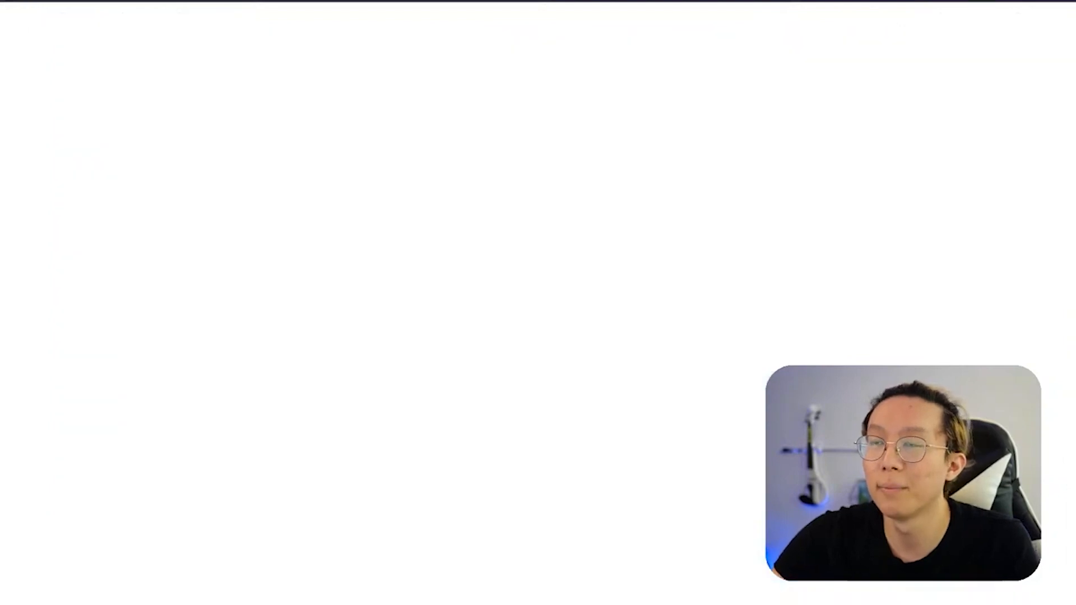
- Examine the Laundry page in Success Plan, including its hidden properties and its to-do checklist
scroll(531, 343, down, 2)
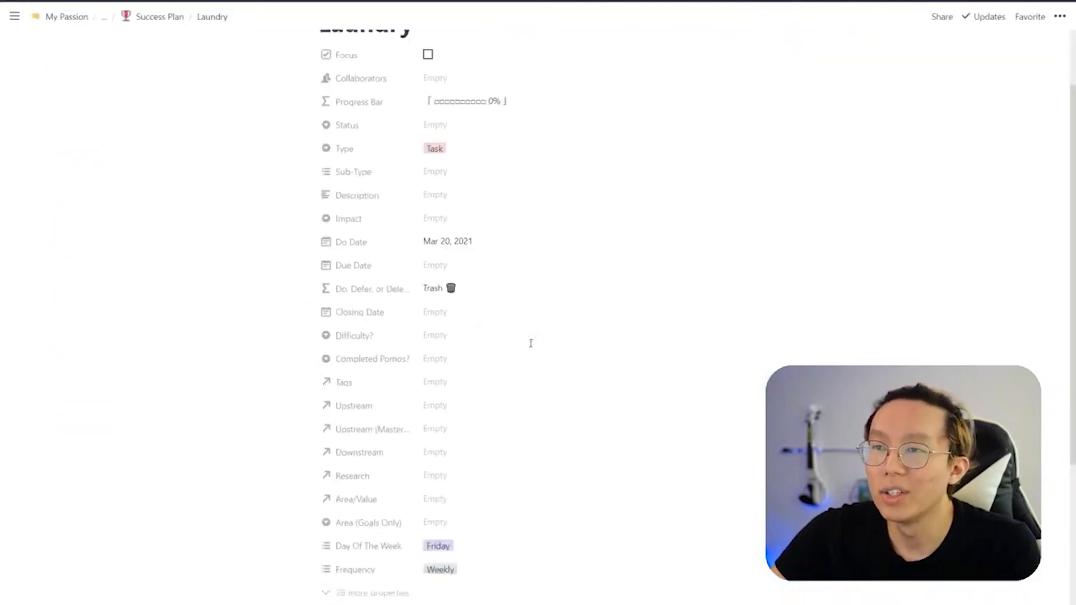
scroll(531, 343, down, 3)
click(411, 389)
scroll(471, 389, down, 8)
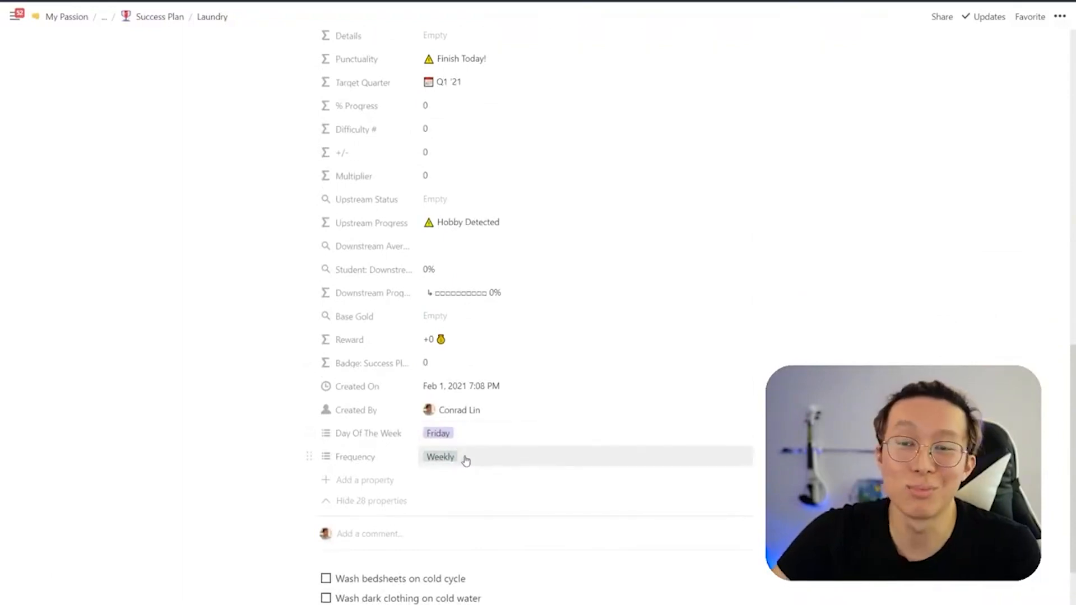
scroll(448, 426, down, 4)
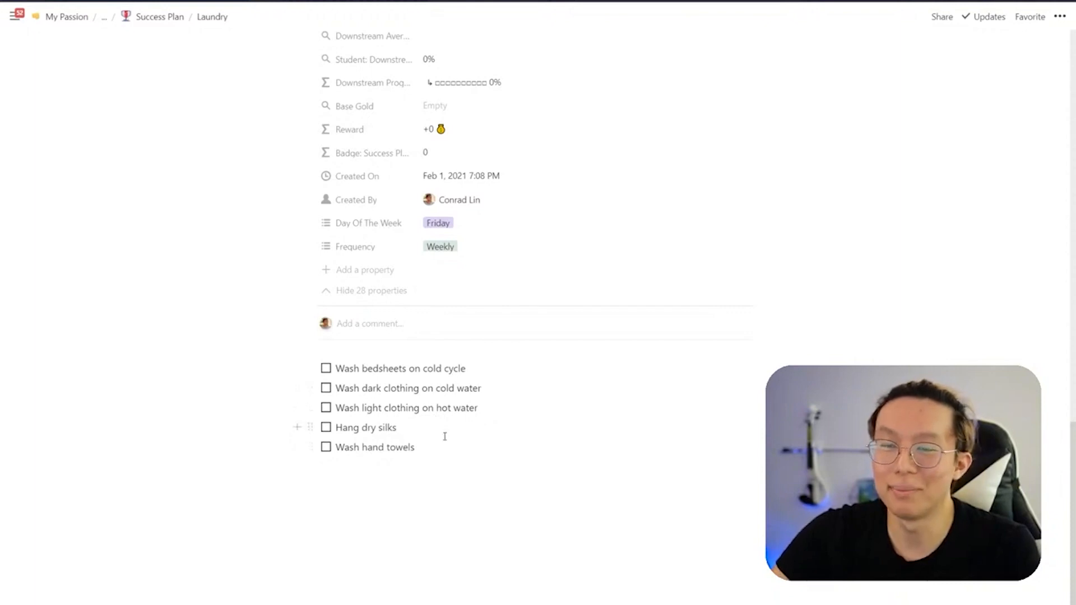
scroll(447, 436, up, 15)
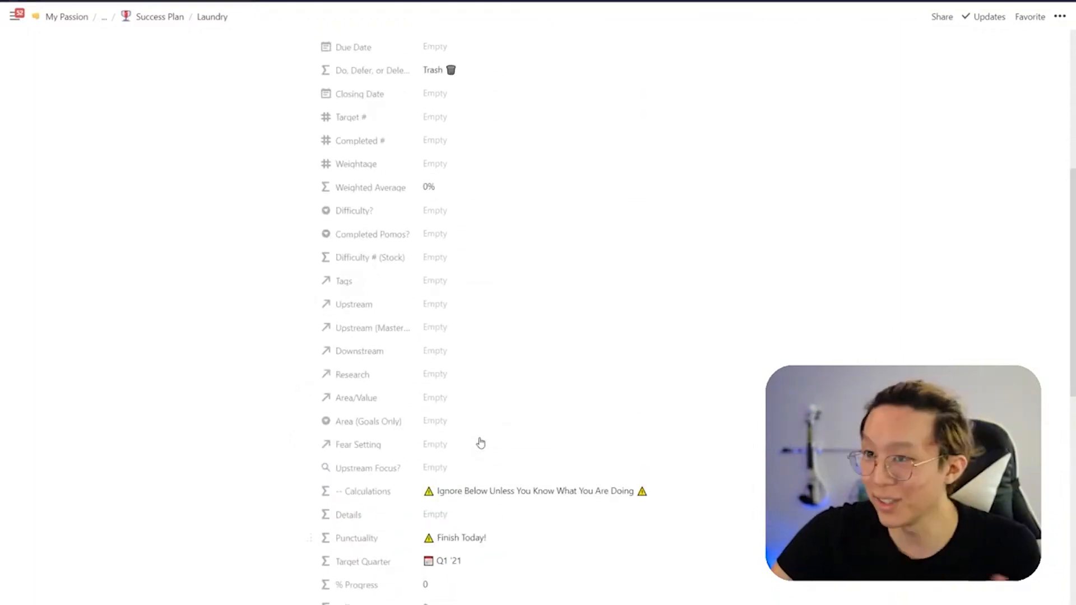
scroll(480, 442, up, 5)
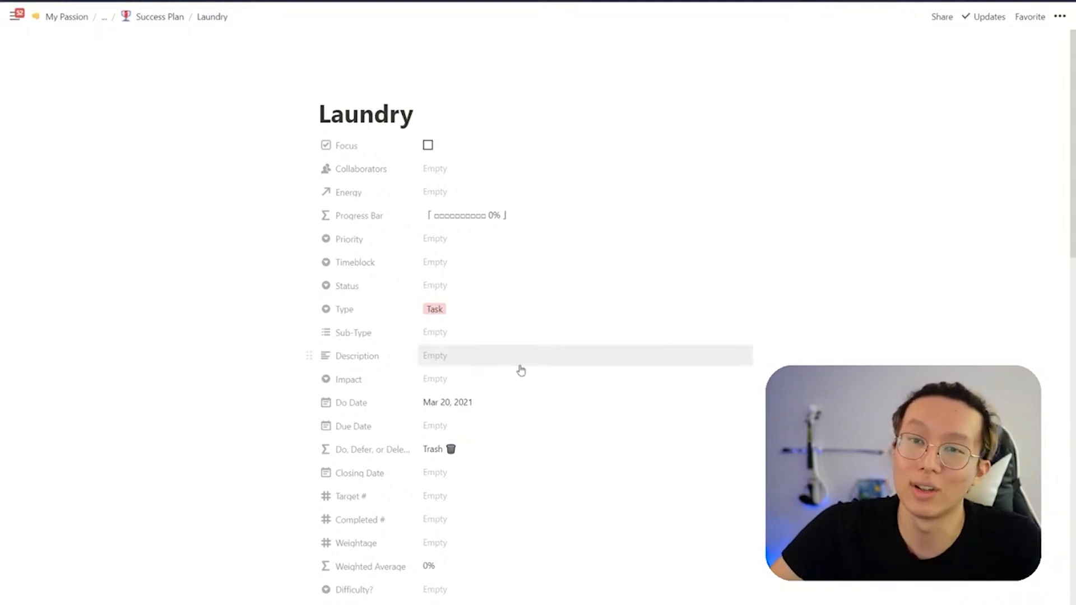
- Return to the Daily Planning dashboard and undo moving Laundry into the Success Plan table
key(alt+Left)
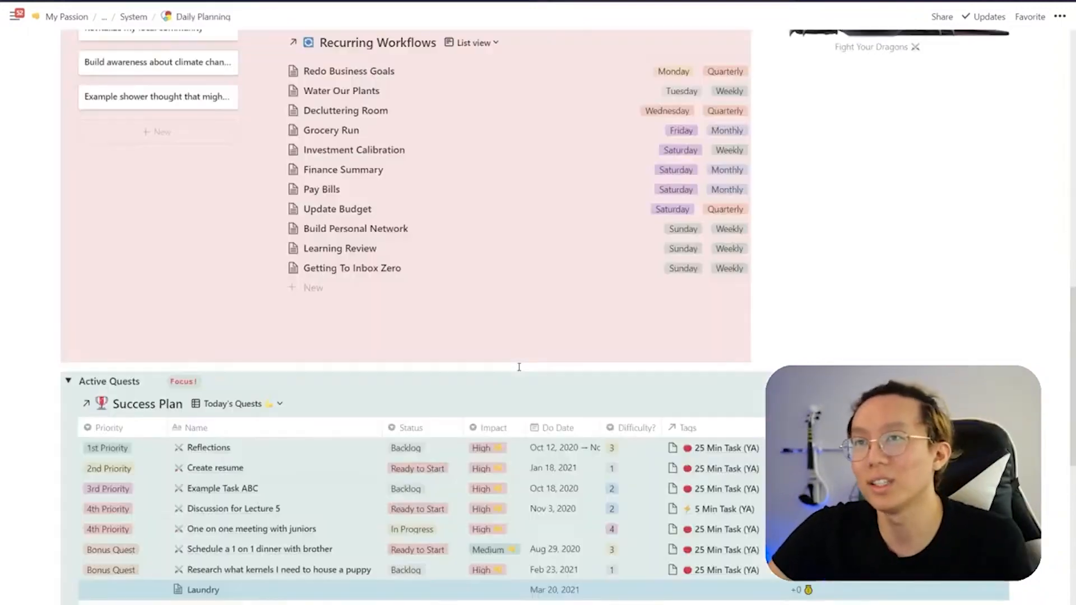
click(487, 351)
key(ctrl+z)
- Add a relation property to the Laundry page in Recurring Workflows that links to the Success Plan database
scroll(478, 367, up, 1)
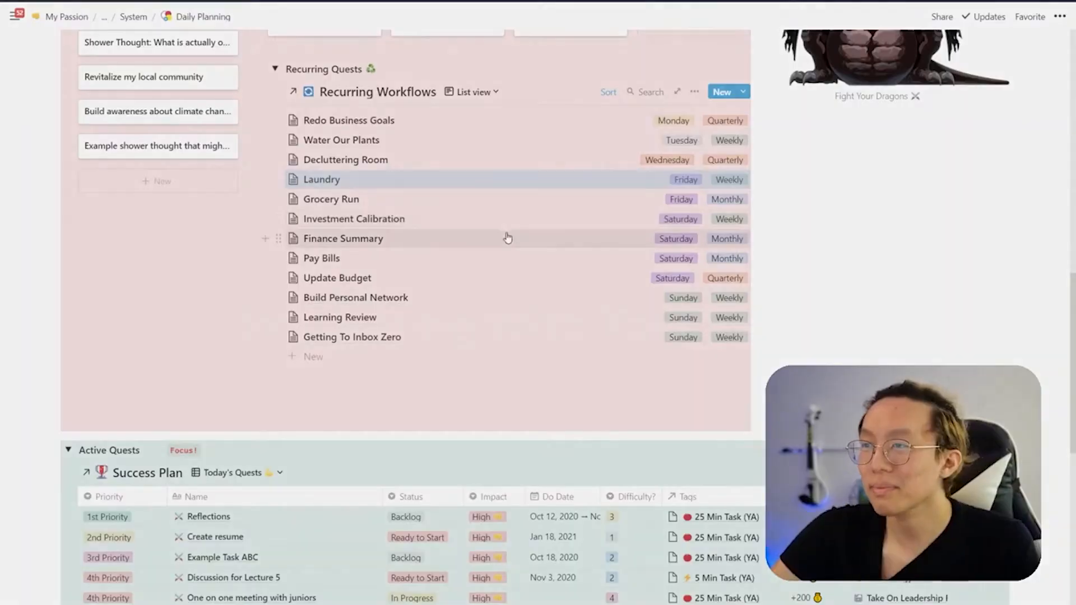
scroll(411, 257, up, 2)
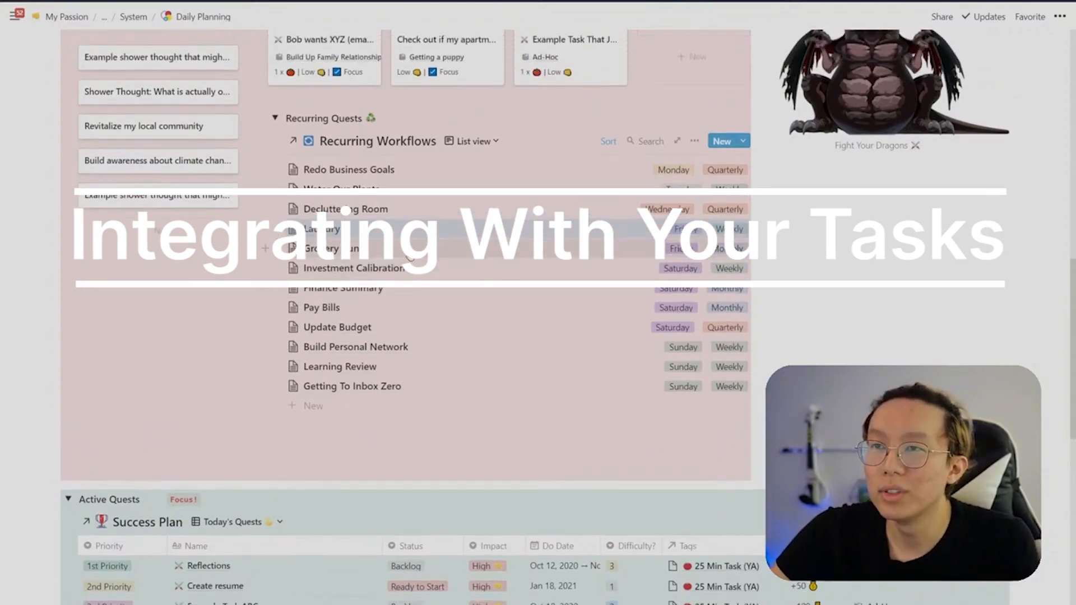
scroll(411, 257, up, 4)
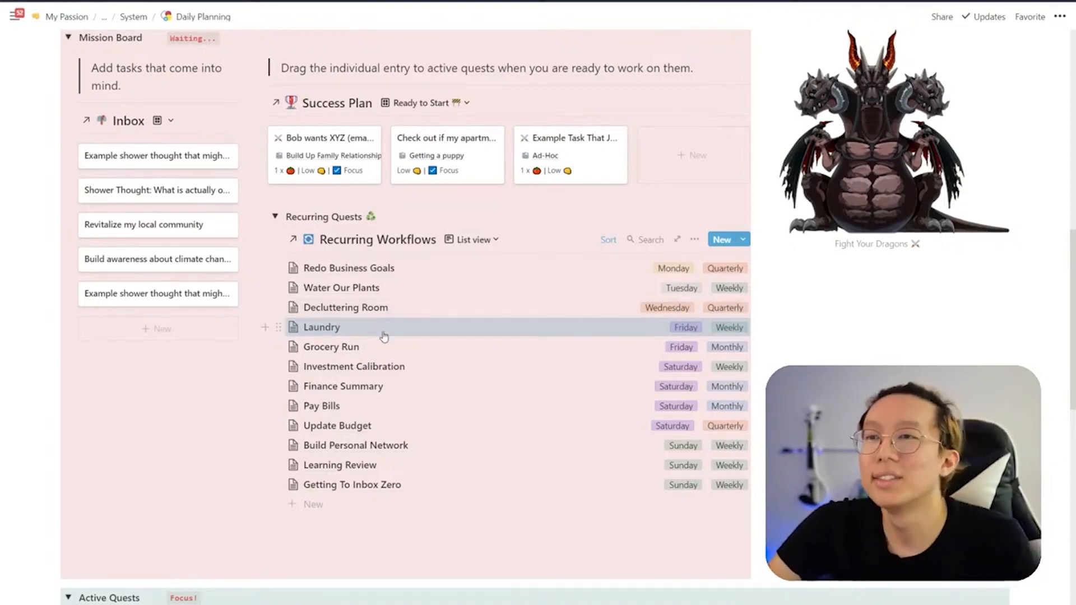
click(386, 329)
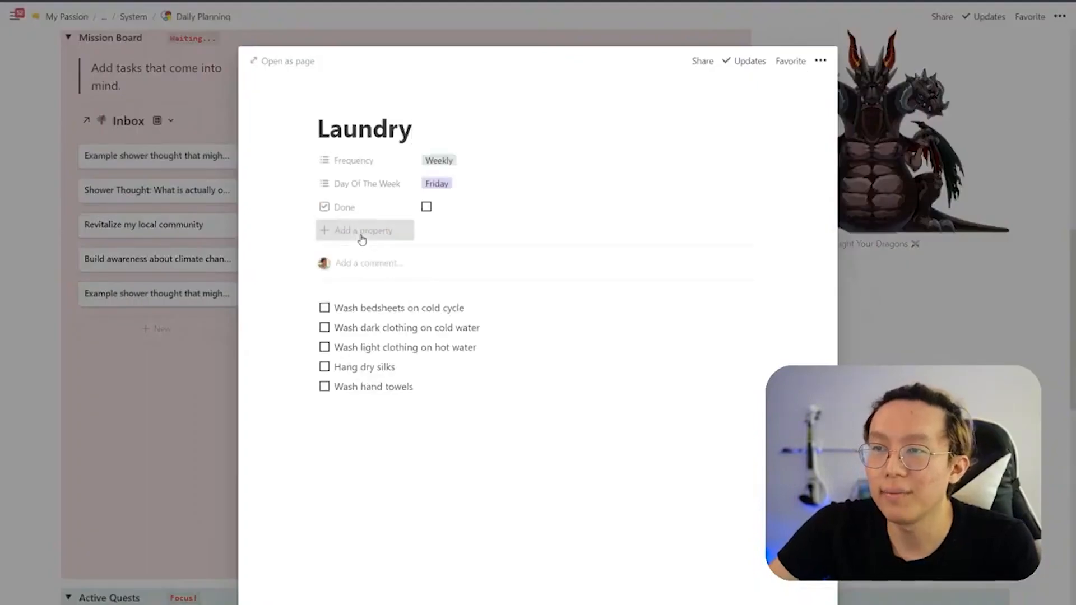
click(361, 232)
click(359, 299)
scroll(504, 379, down, 3)
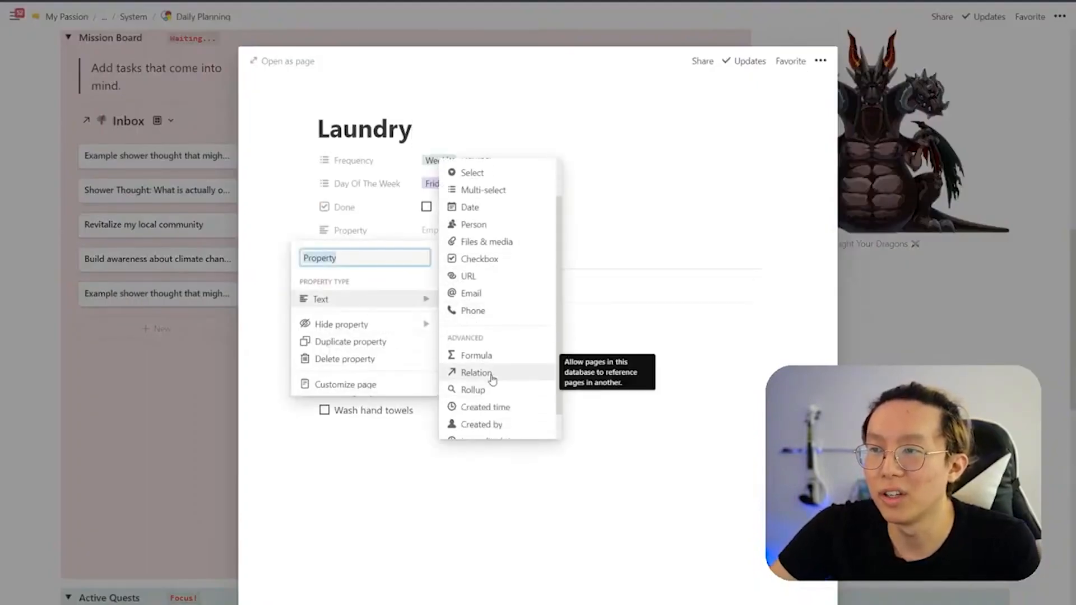
click(493, 373)
click(520, 331)
text(Success Plan)
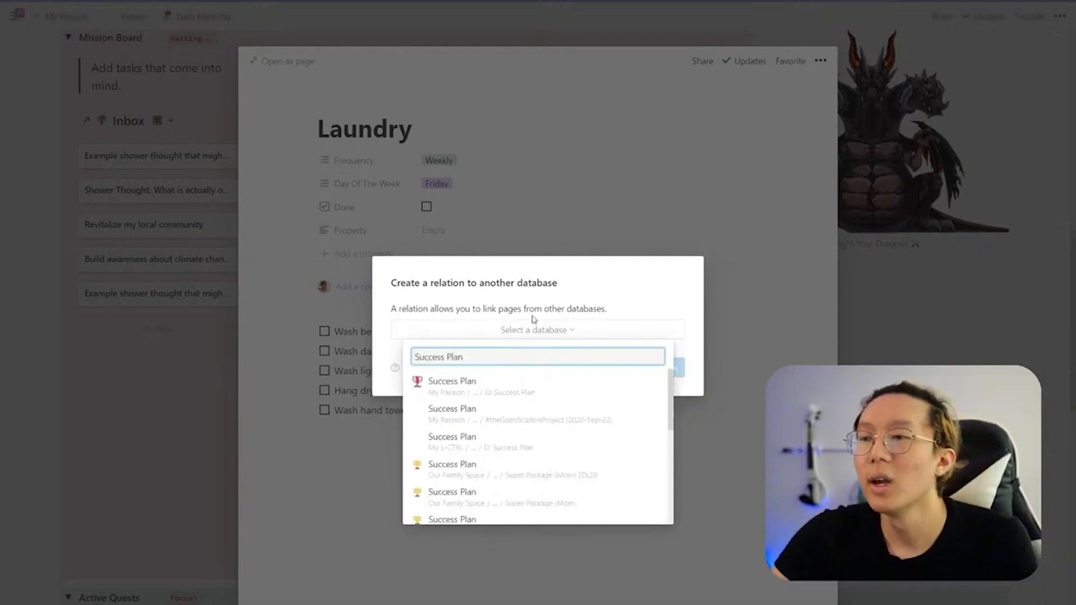
click(547, 386)
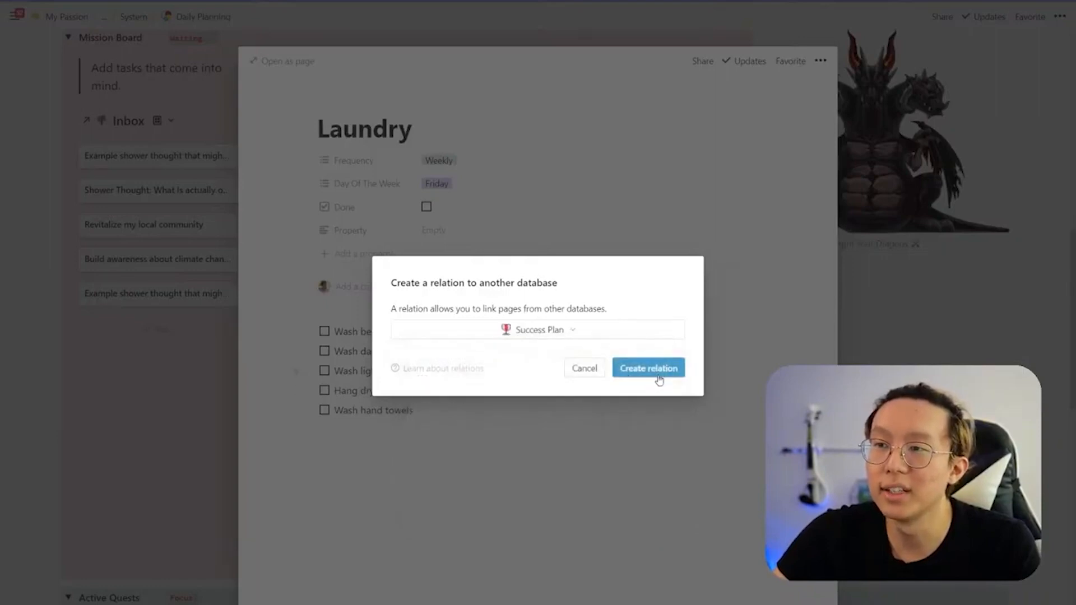
click(661, 374)
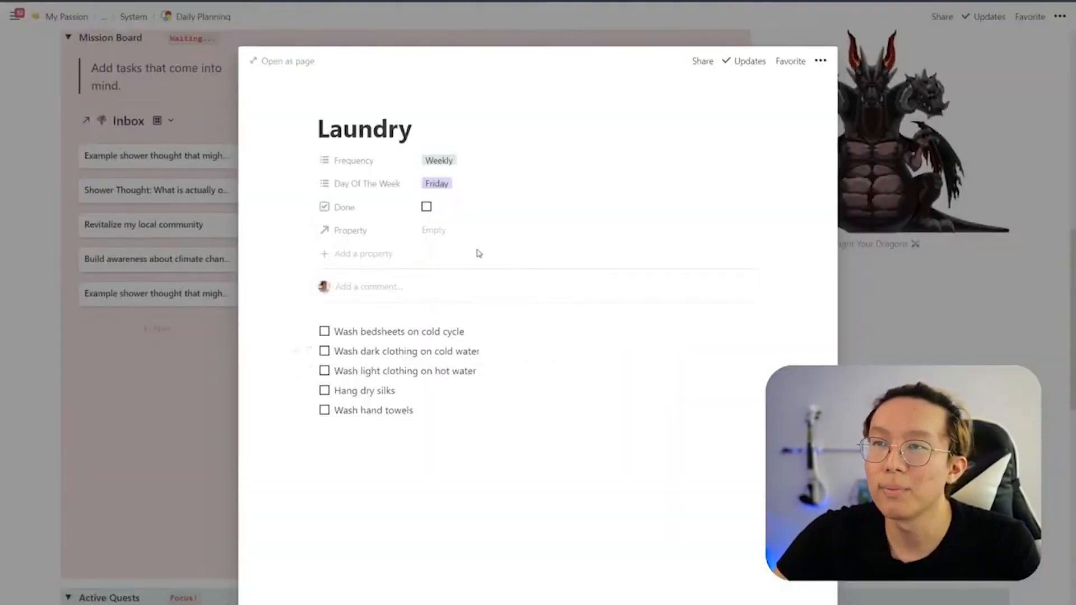
- Check which Success Plan pages the new relation can link to and rename the property to Upstream
click(469, 229)
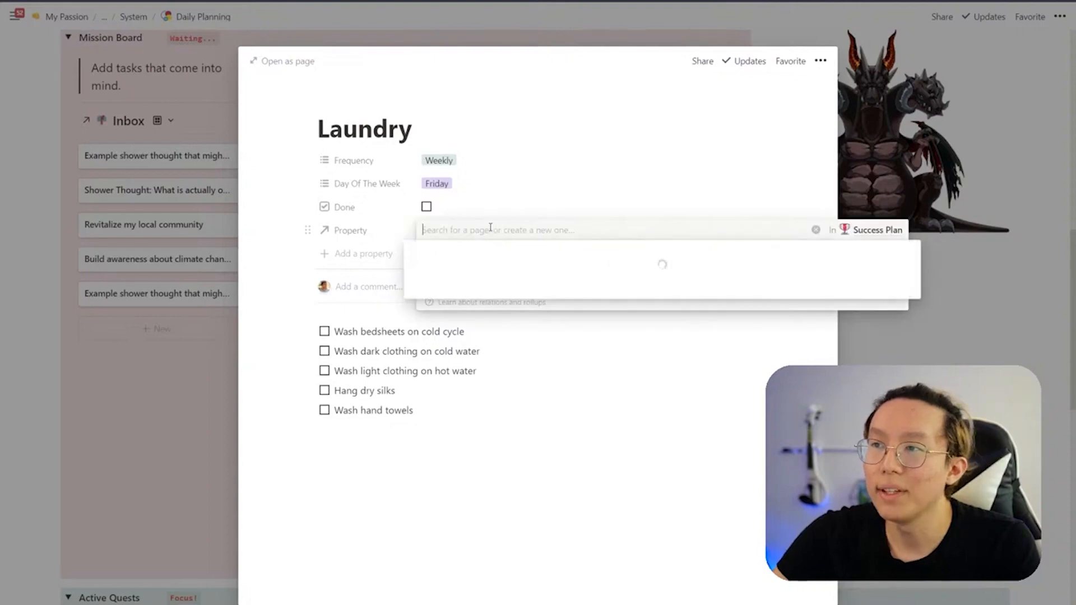
click(505, 196)
click(474, 223)
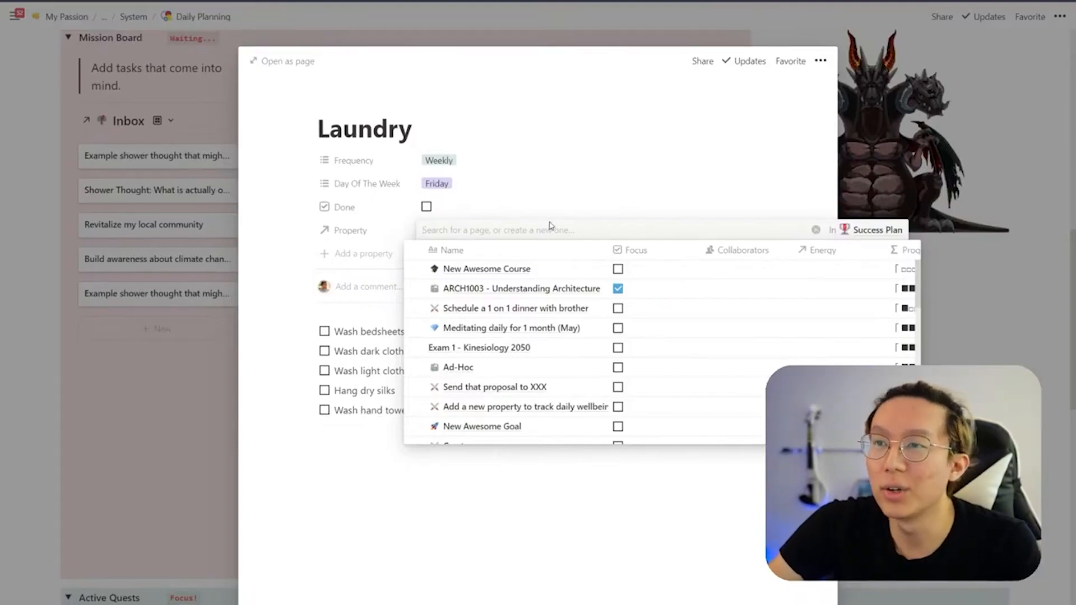
click(392, 230)
click(387, 232)
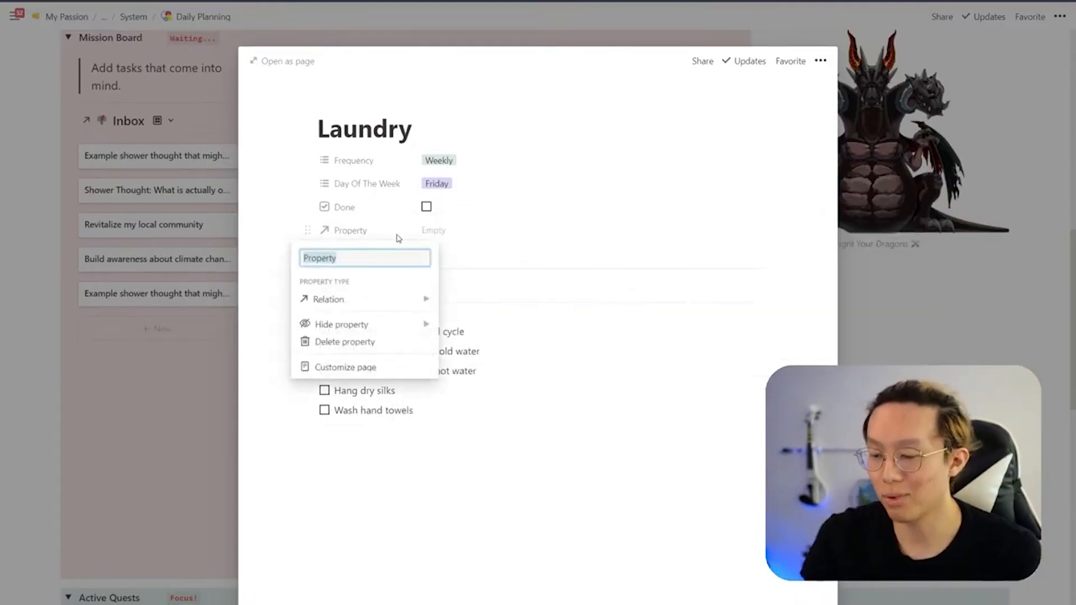
text(Project)
key(Return)
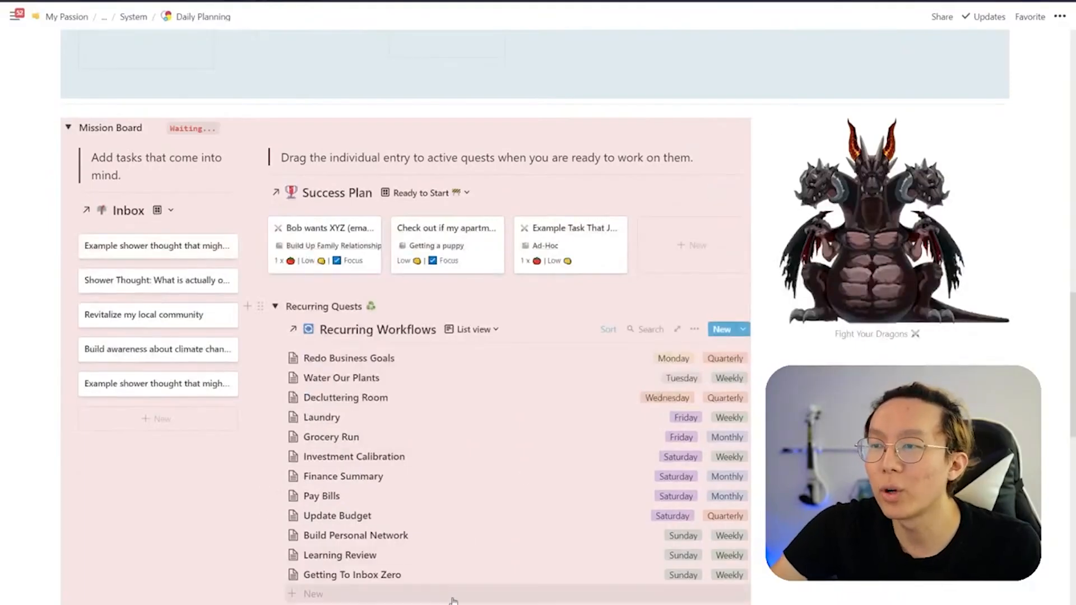
- Create a new entry in Recurring Workflows with Day Of The Week Tuesday and Frequency Weekly
click(454, 598)
click(464, 182)
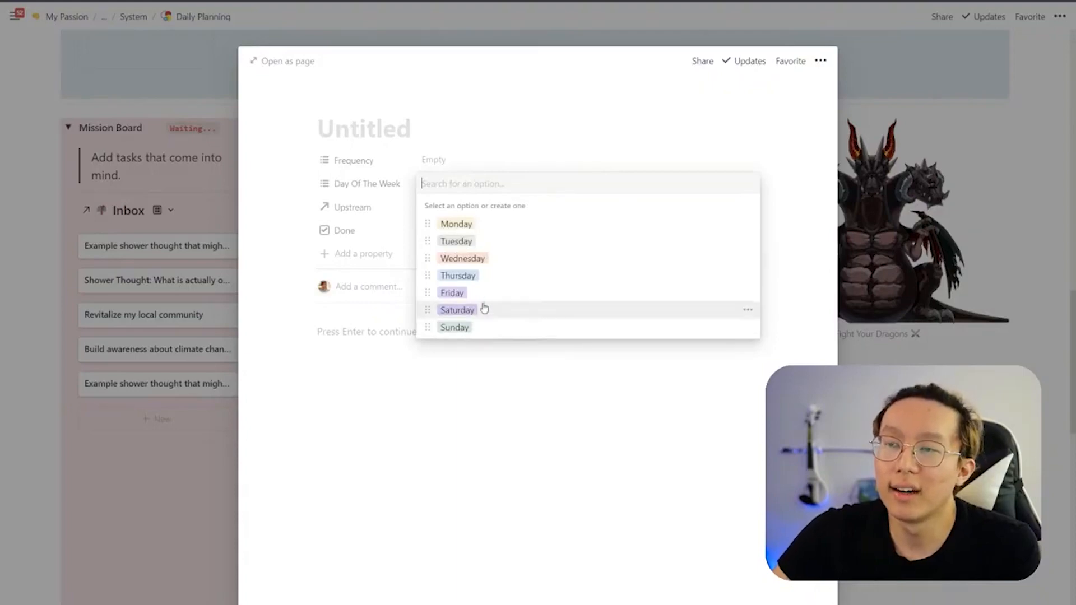
click(512, 240)
click(459, 163)
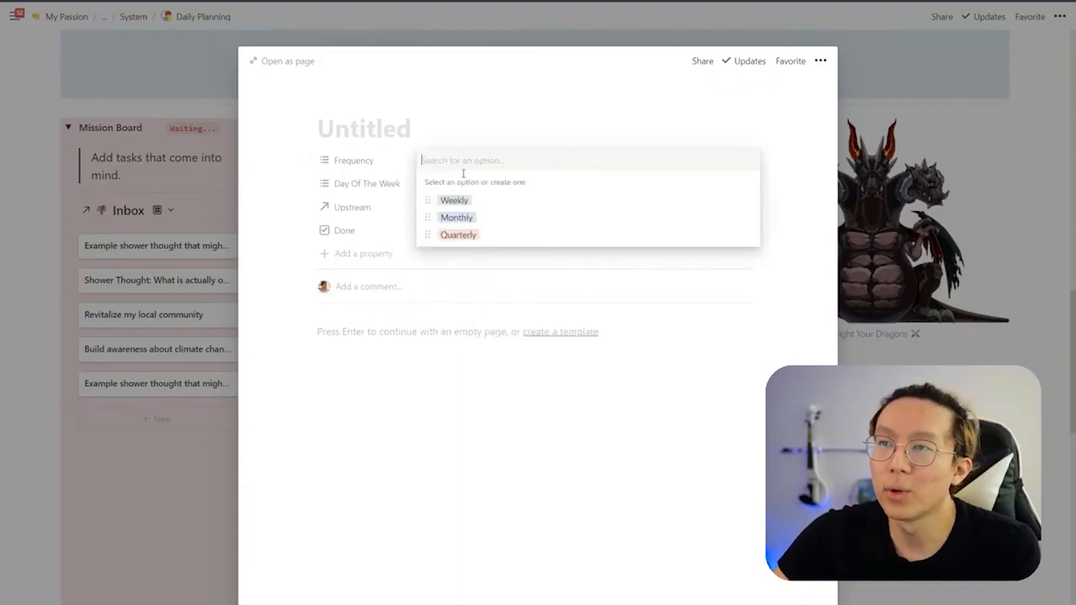
click(473, 203)
- Title the new recurring workflow "5 km run"
click(445, 127)
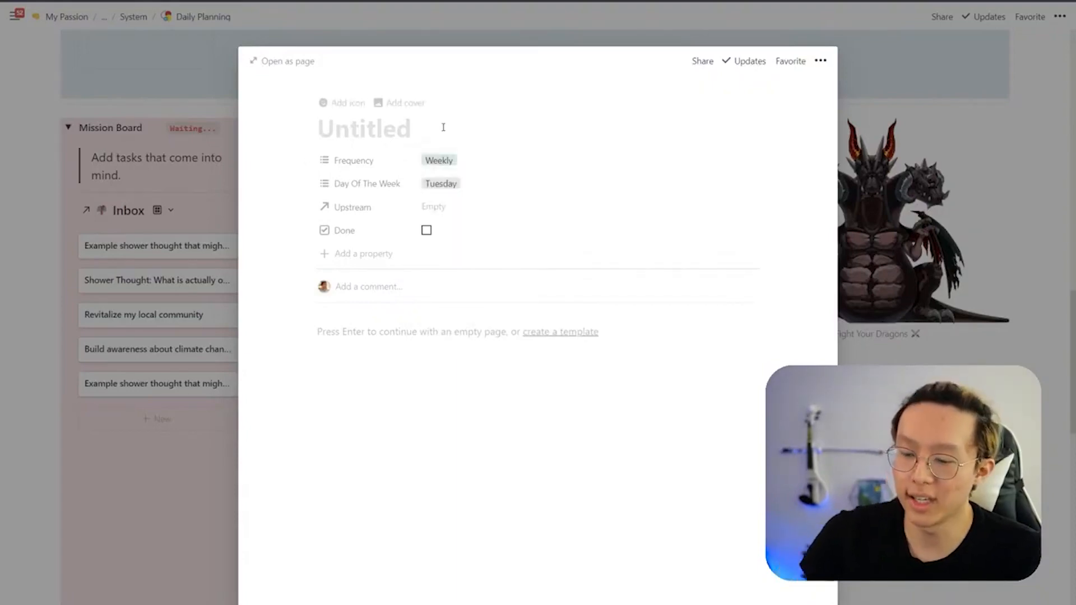
text(5 km Run)
key(BackSpace)
key(BackSpace)
key(BackSpace)
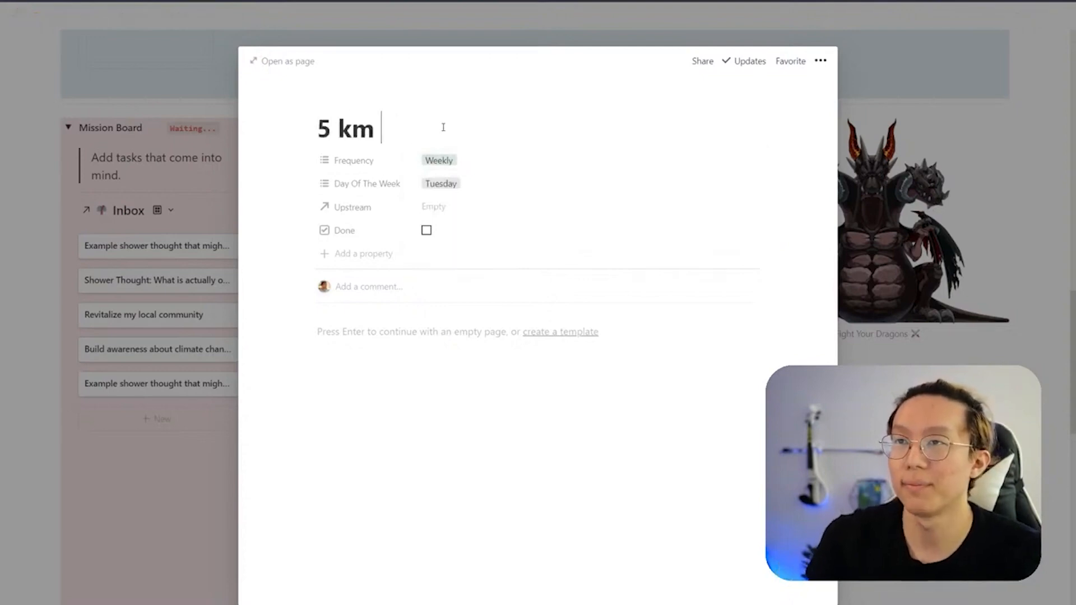
text(run)
- Link the Upstream relation of 5 km run to the Cardio Training project from Success Plan
click(446, 207)
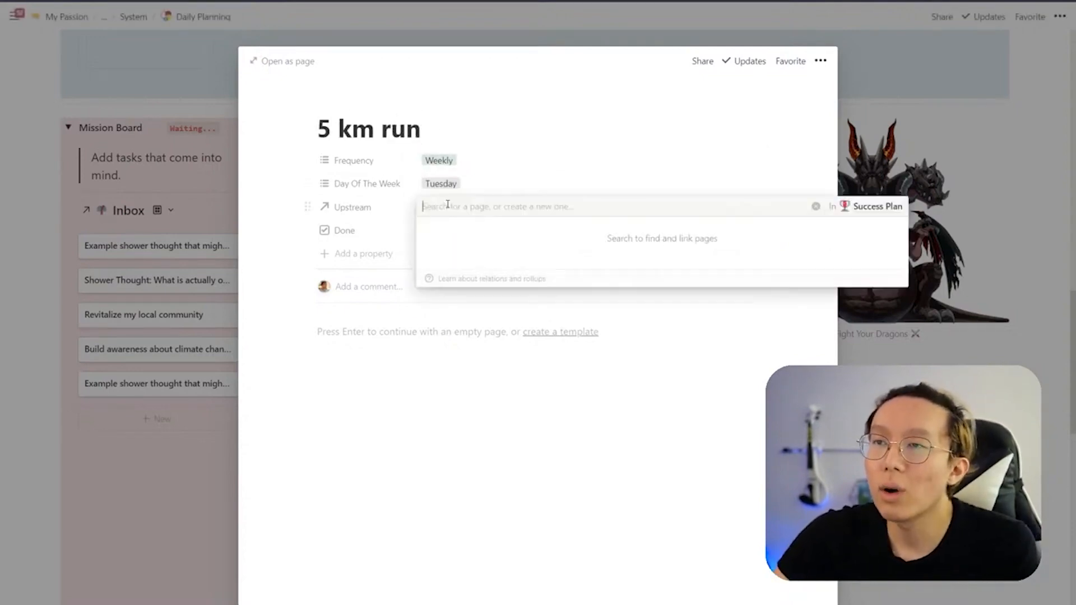
text(cardio)
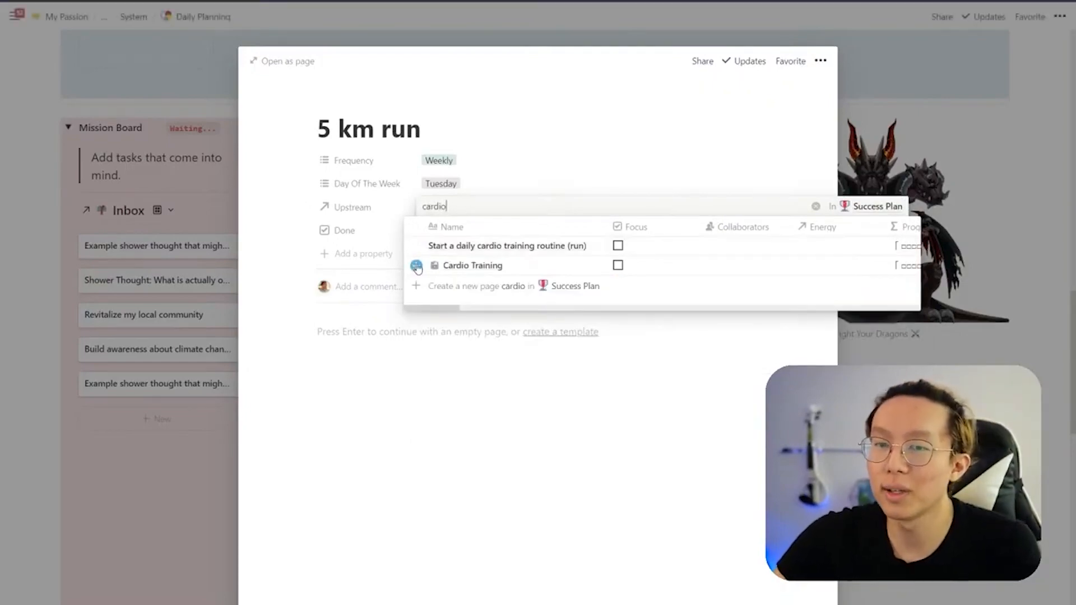
click(416, 266)
click(349, 237)
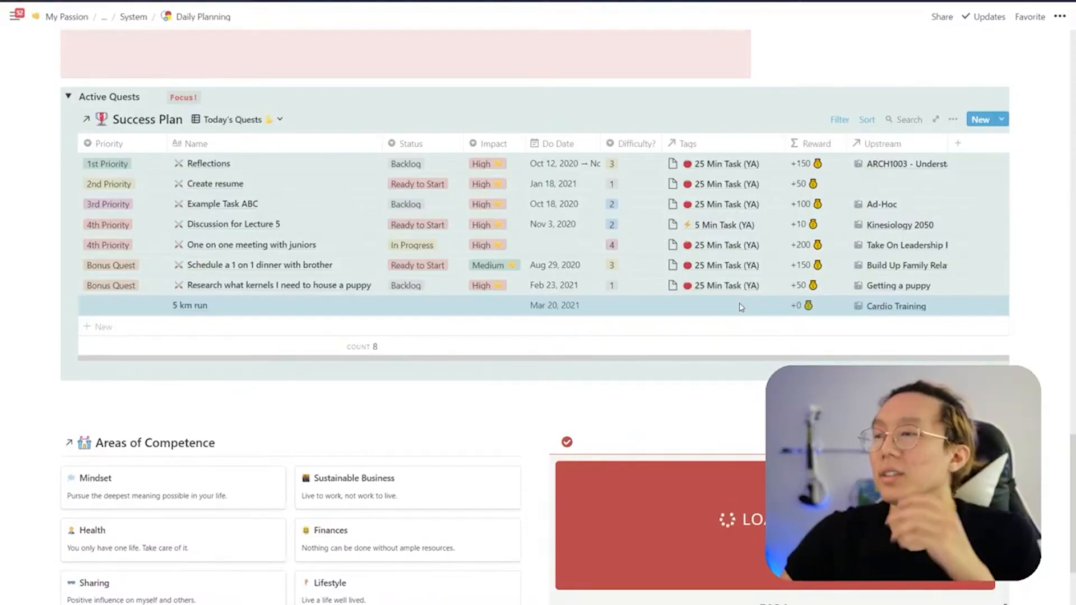
- Set the Difficulty of 5 km run to 2 in the Success Plan table under Active Quests
scroll(296, 314, up, 2)
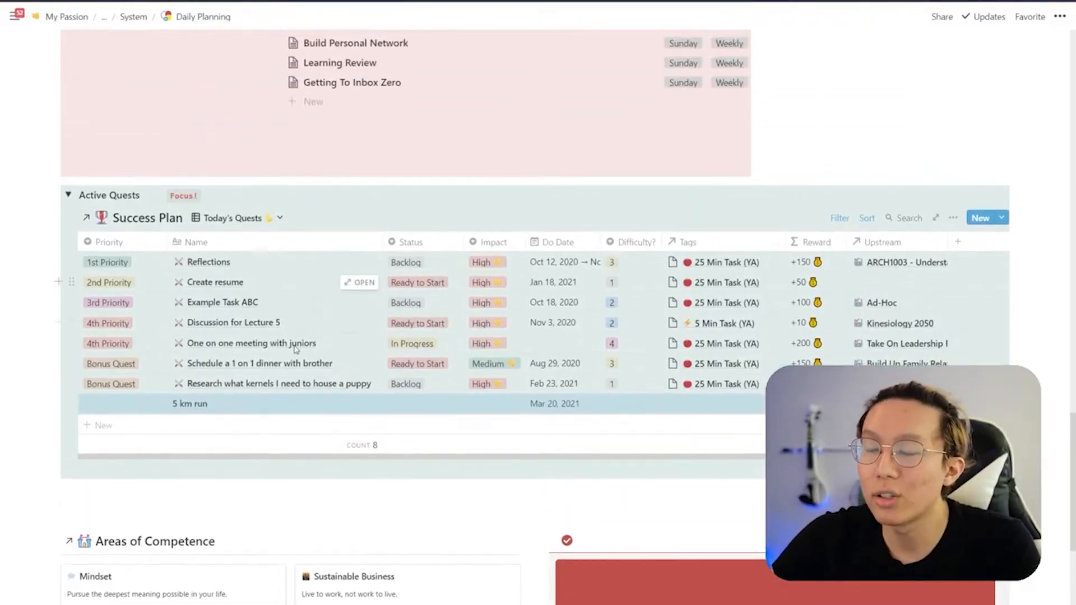
mouse_move(493, 446)
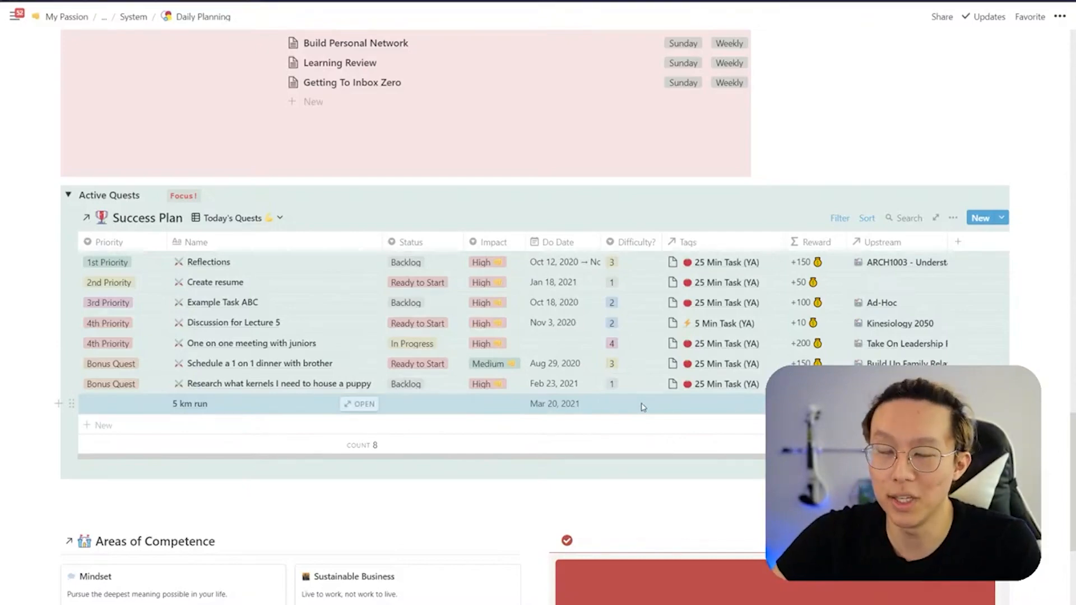
scroll(642, 404, down, 1)
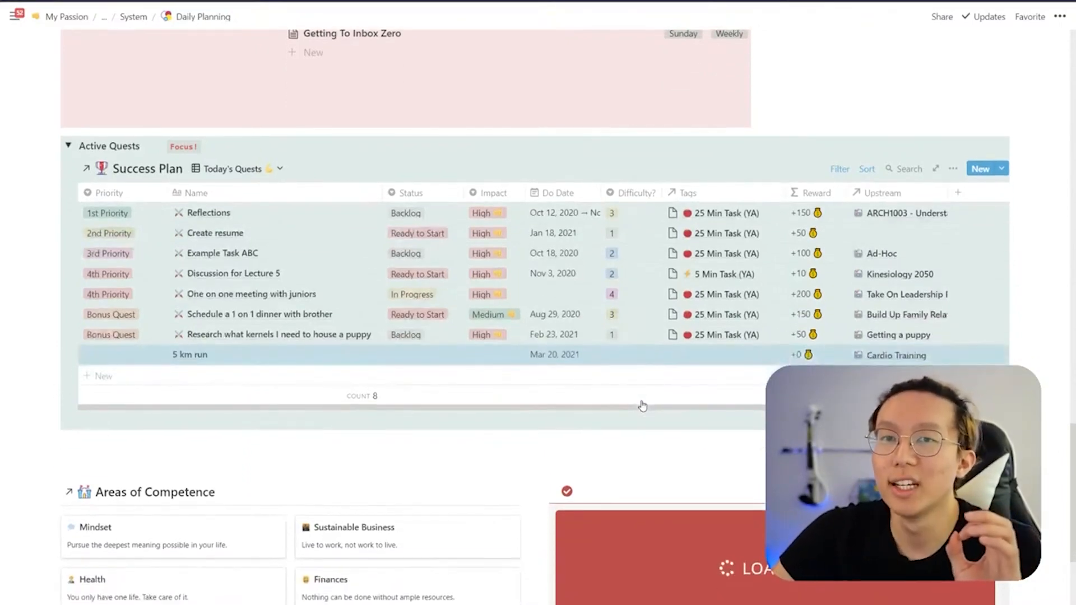
scroll(642, 404, down, 1)
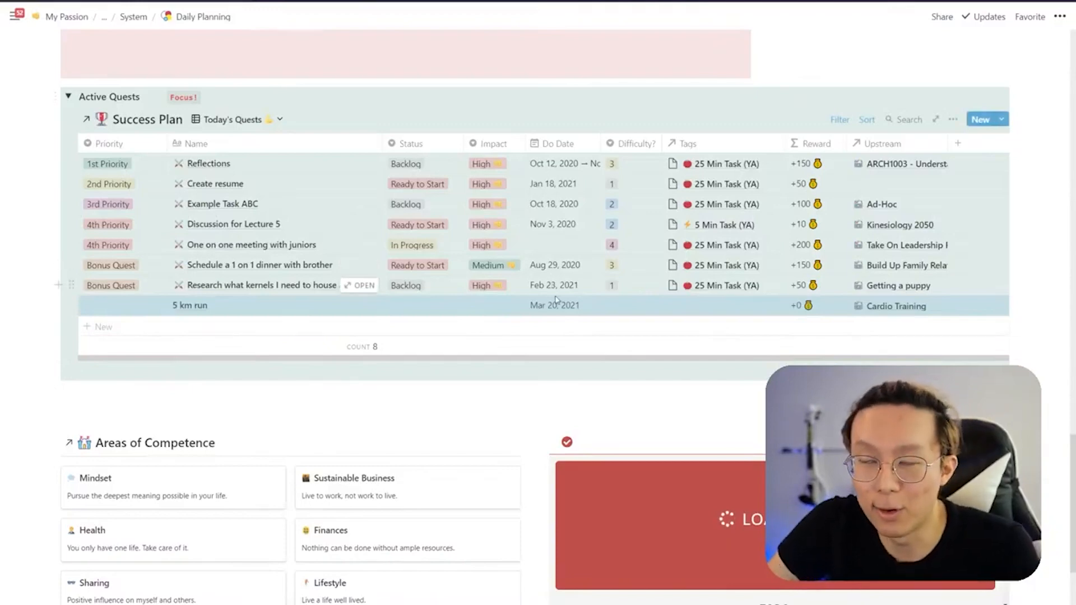
click(631, 306)
click(649, 361)
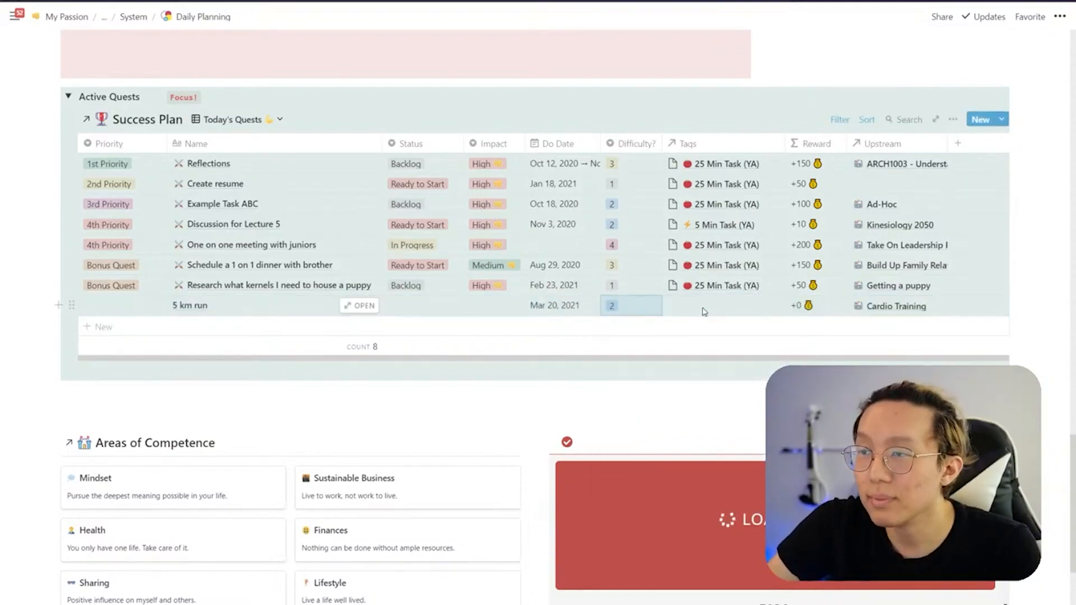
- Apply the New Awesome Task/Quest template to the 5 km run page in Success Plan and review its properties
click(362, 305)
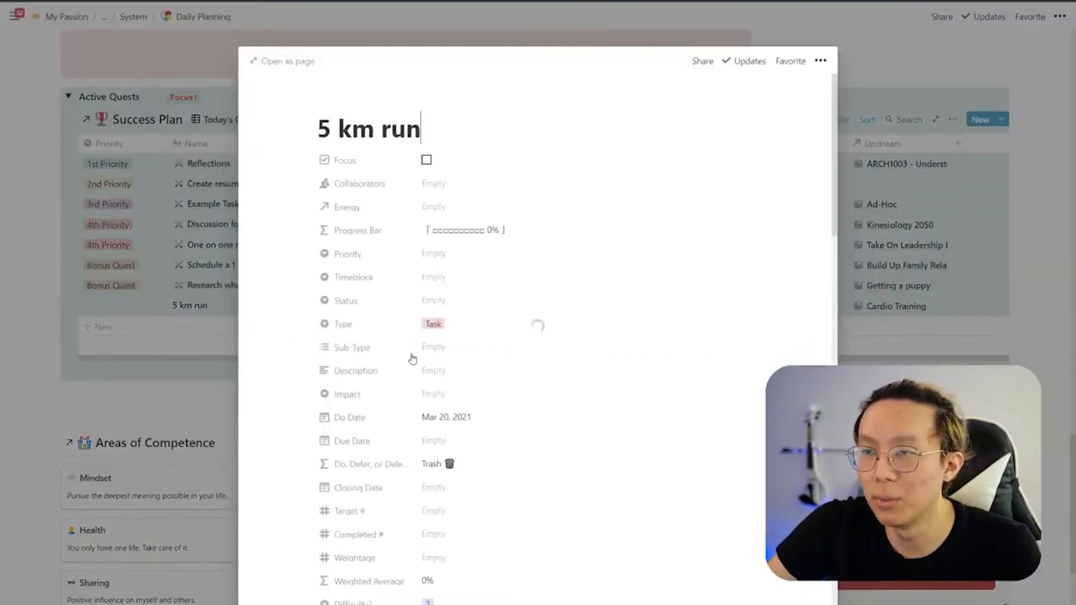
scroll(420, 369, down, 5)
scroll(428, 389, down, 12)
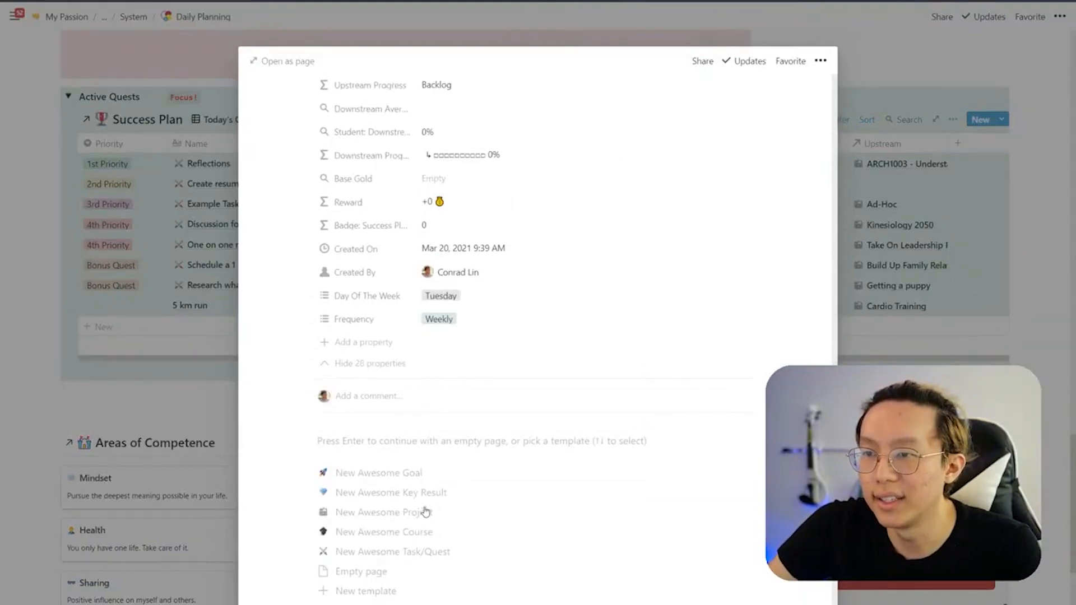
click(439, 552)
scroll(506, 422, up, 15)
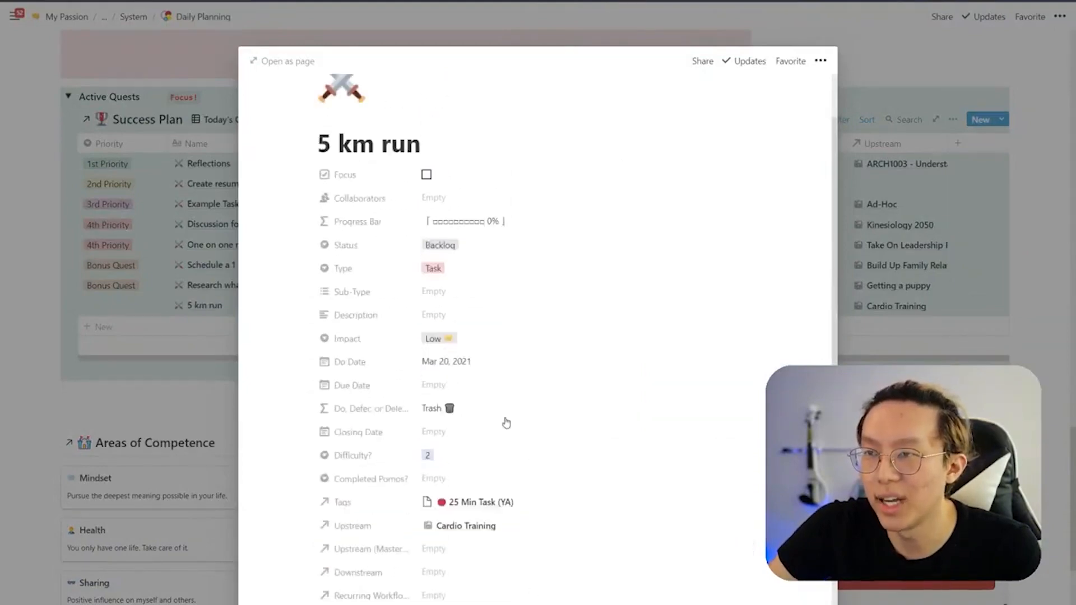
scroll(506, 422, down, 2)
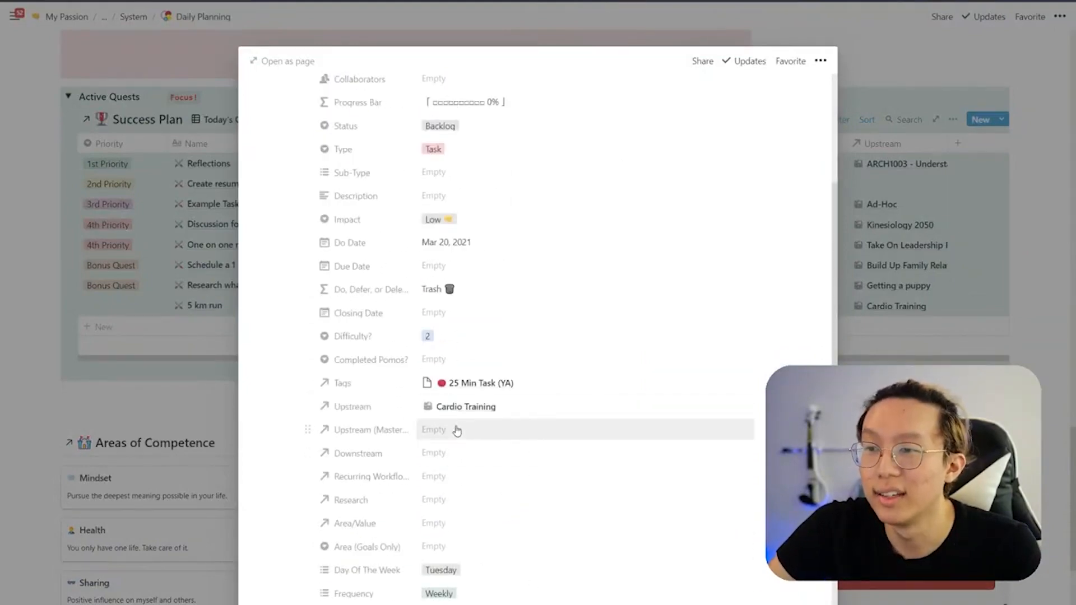
scroll(457, 430, up, 3)
- Start a to-do list under Notes on the 5 km run page with the item "Put on our fitbit"
scroll(565, 511, down, 20)
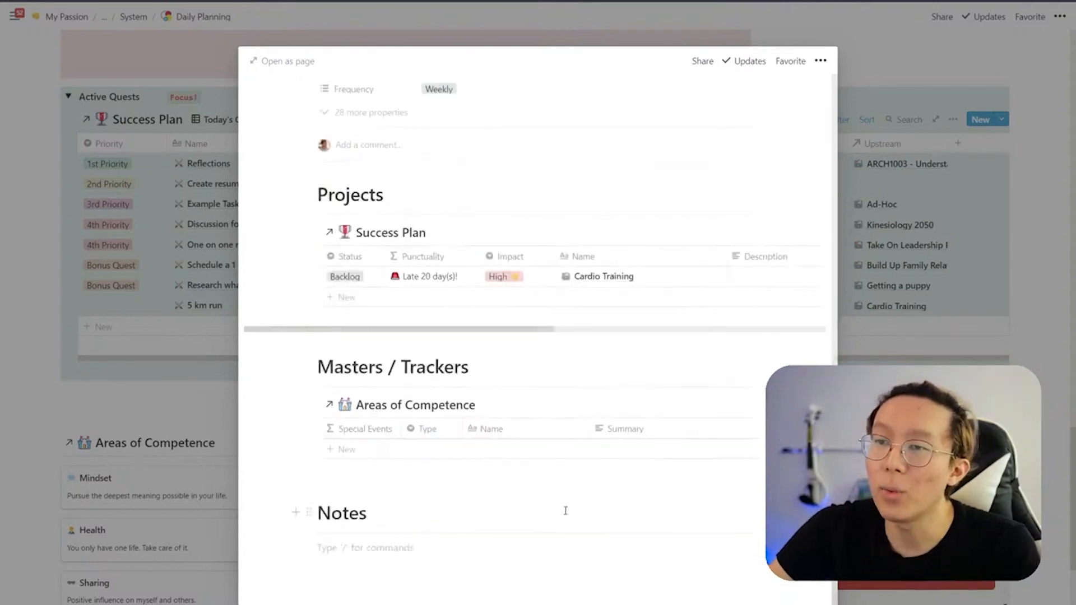
text([])
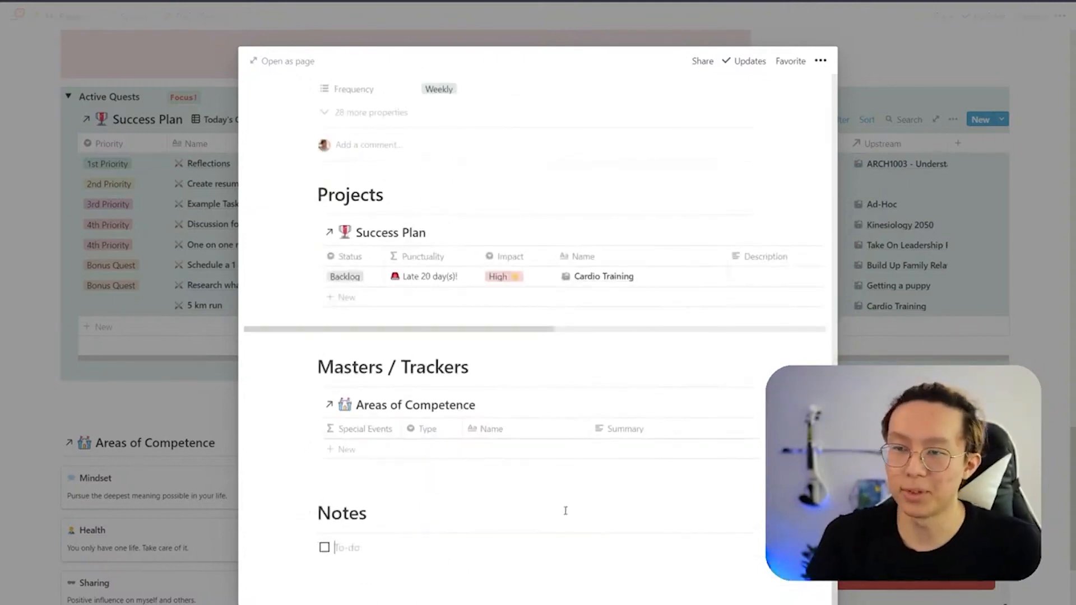
text(Put on )
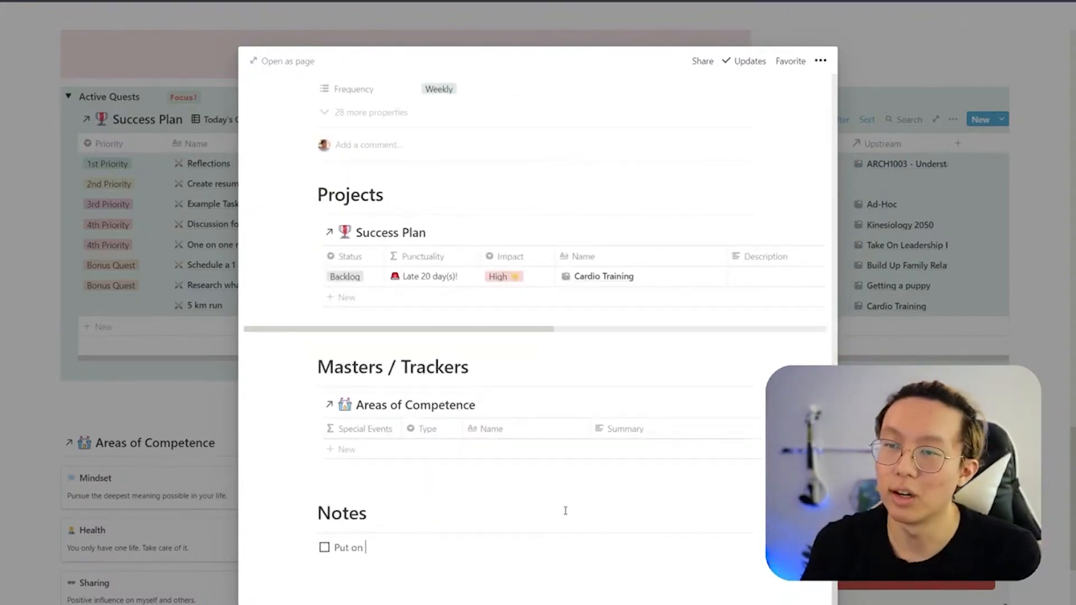
text(our fitbit)
key(Return)
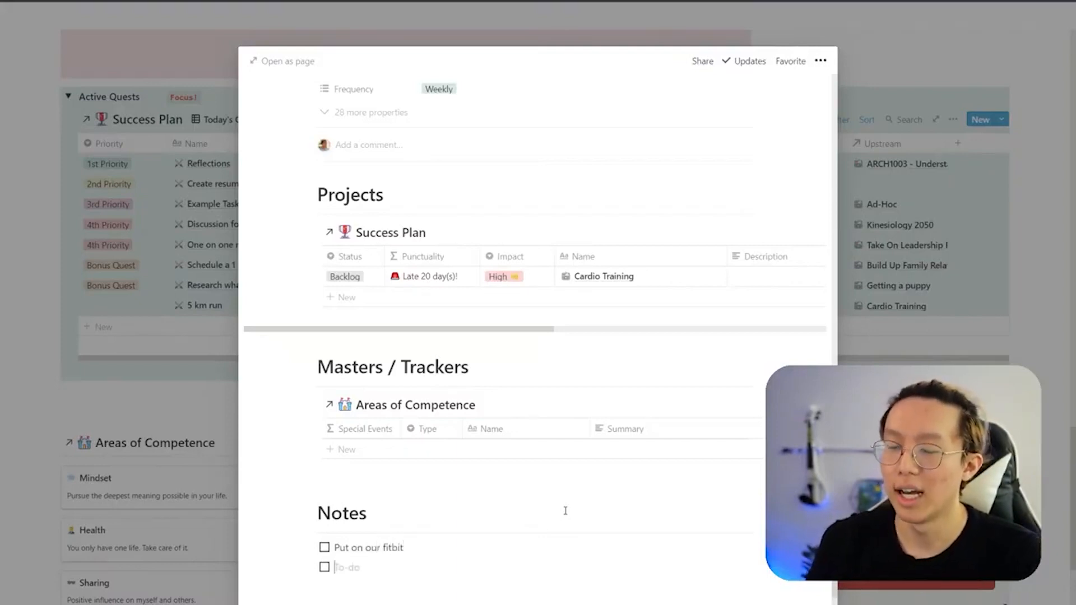
- Add the to-do items "Chart a running course" and "Bring water and a snack" under Notes
text(Set)
key(BackSpace)
key(BackSpace)
key(BackSpace)
key(BackSpace)
text(Chart )
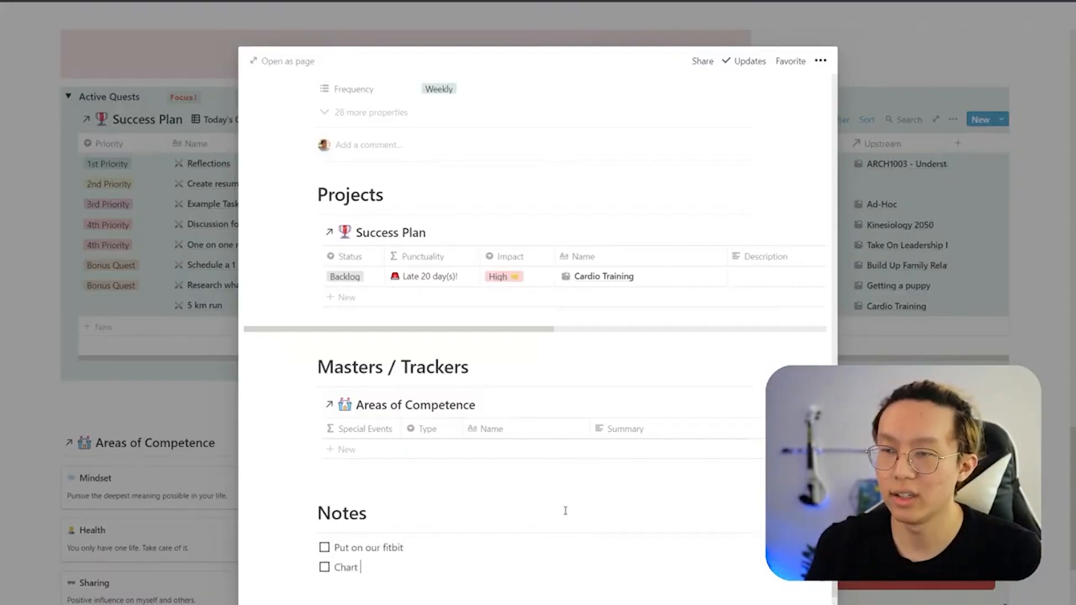
text(a running course)
key(Return)
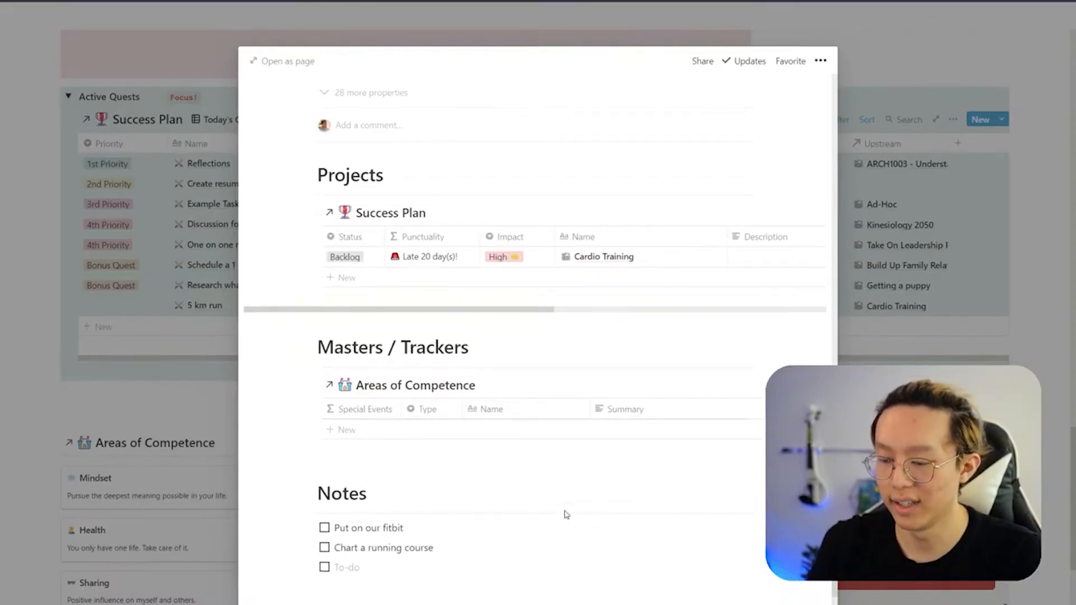
text(Bring water and a snack)
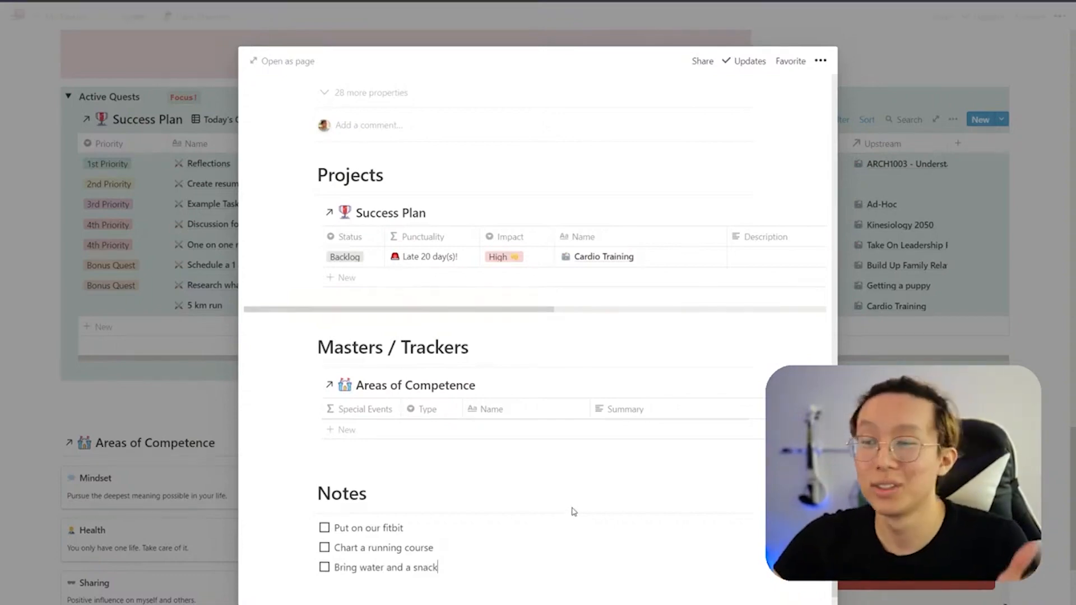
- Set the Impact of the 5 km run page to High and close the page
scroll(572, 511, down, 1)
scroll(488, 515, up, 15)
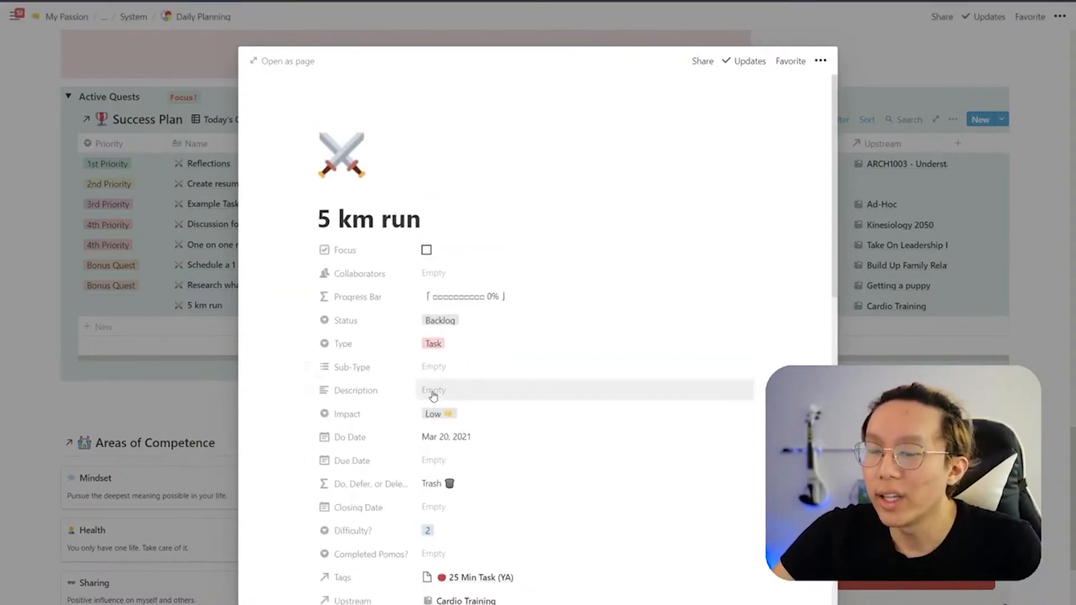
click(437, 413)
click(475, 522)
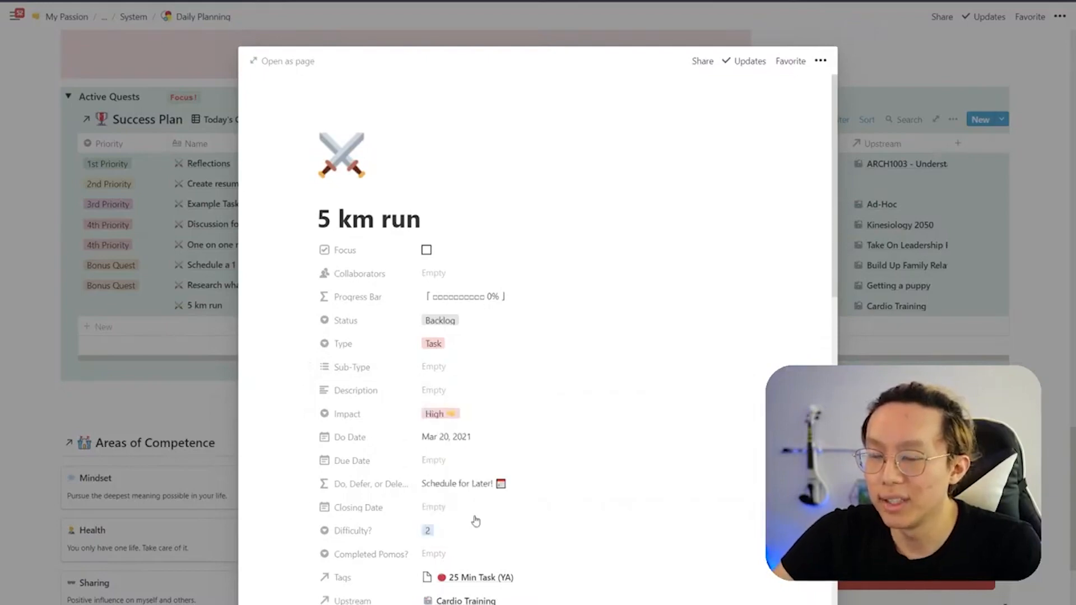
key(Escape)
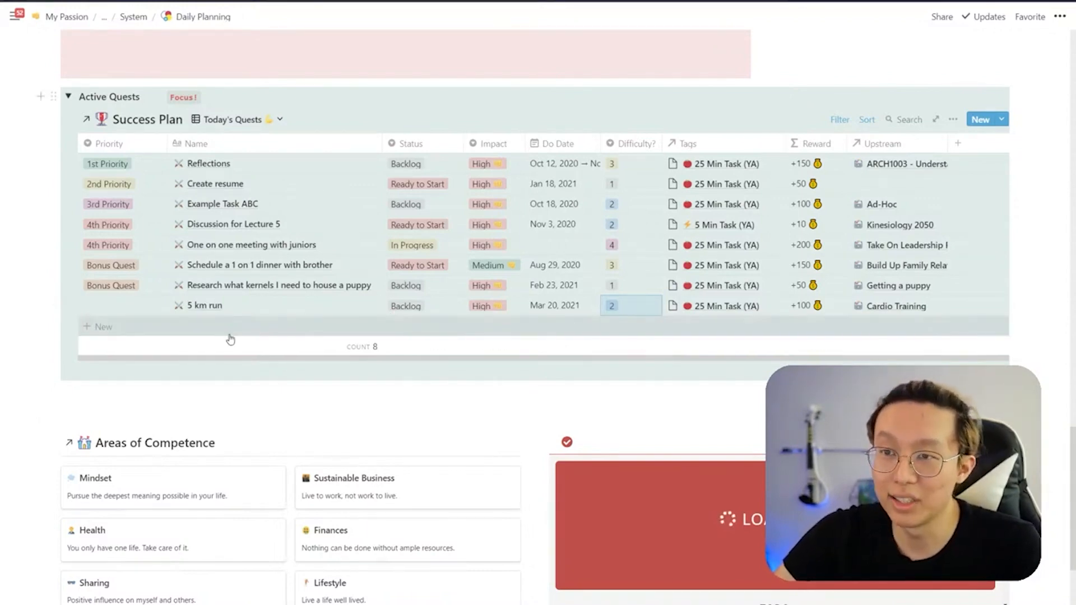
- Move 5 km run from Success Plan into the Recurring Workflows list, staging it in the empty space below and keeping the list's sorting
scroll(233, 336, up, 5)
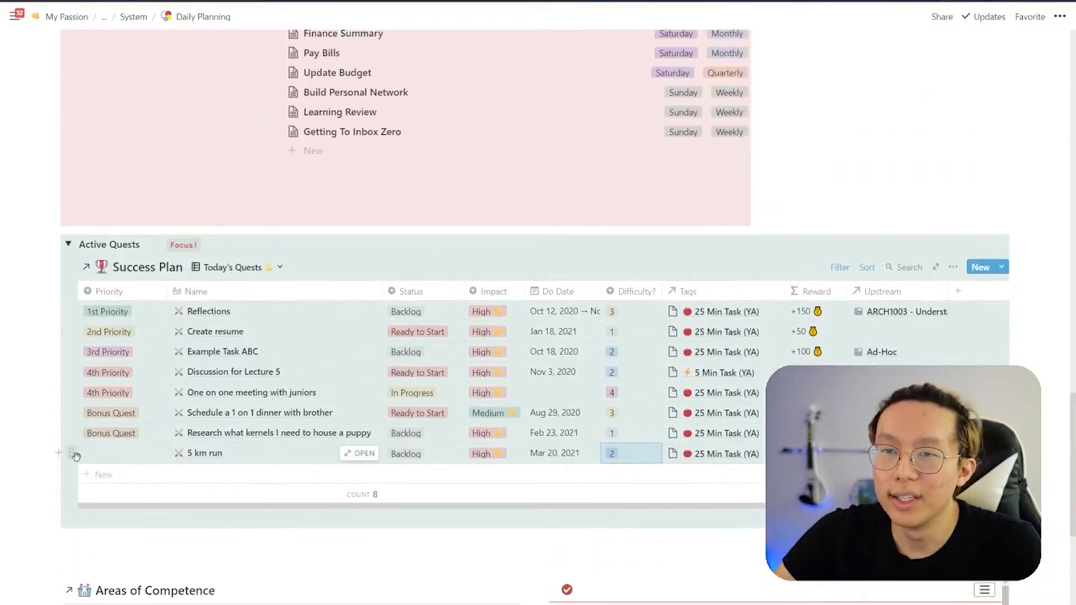
drag(71, 453, 342, 191)
scroll(342, 191, up, 5)
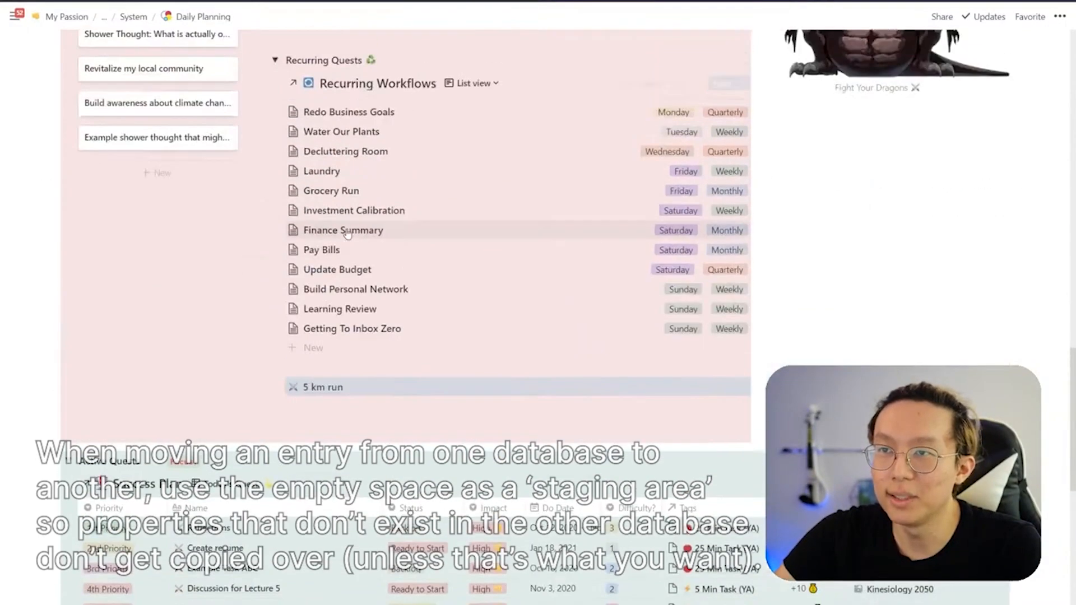
drag(344, 387, 354, 346)
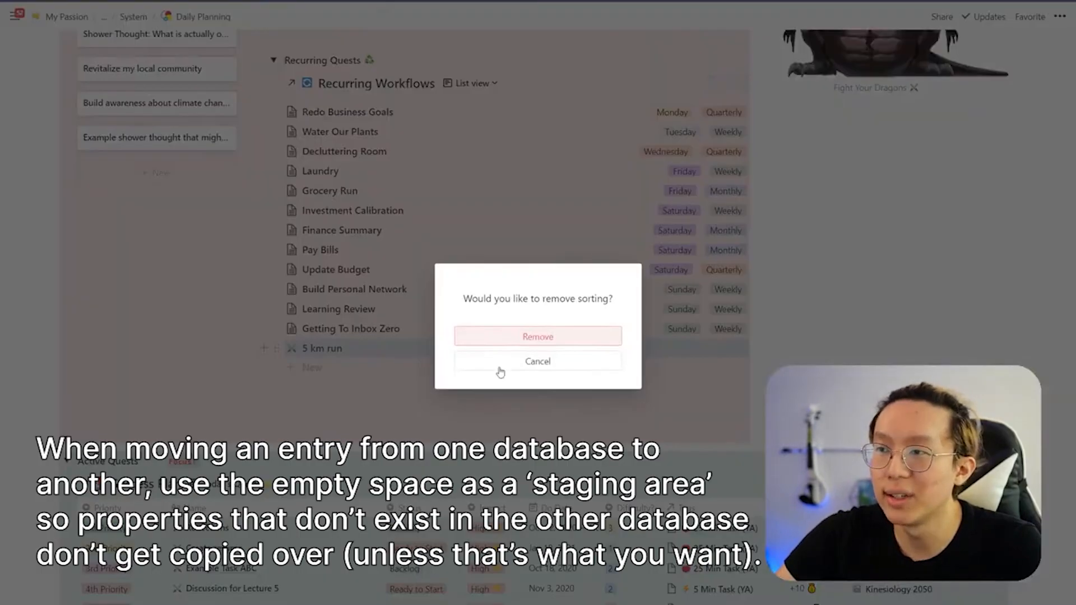
click(553, 367)
- Set the Frequency of 5 km run to Weekly and its Day Of The Week to Friday in Recurring Workflows
click(564, 354)
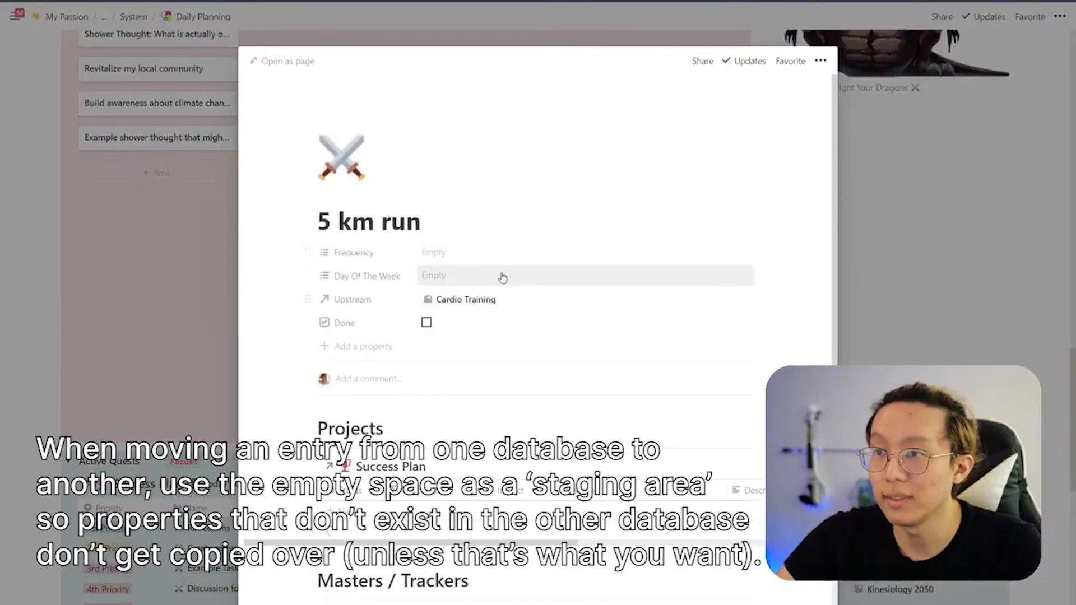
click(456, 255)
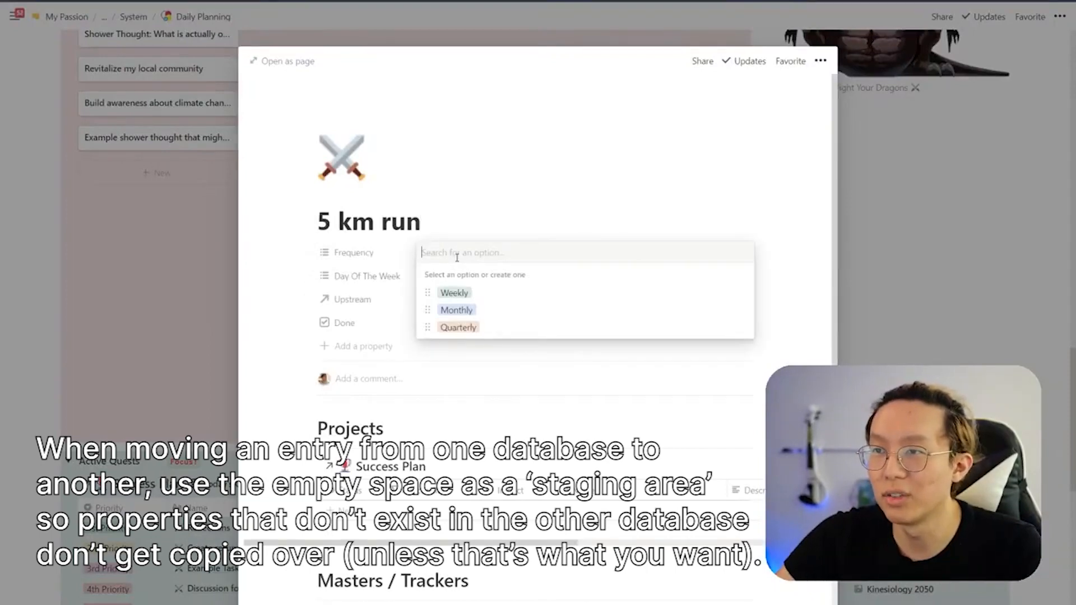
click(478, 301)
click(440, 280)
click(440, 278)
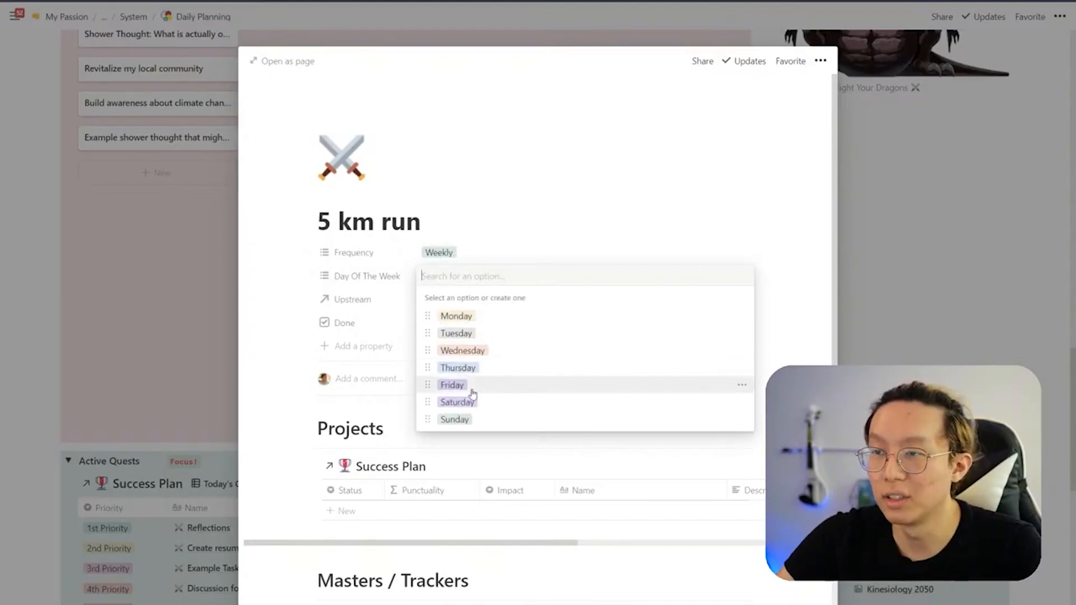
click(467, 386)
click(187, 312)
click(187, 313)
- Copy 5 km run from Recurring Workflows into the Success Plan table under Active Quests, keeping the table's sorting
scroll(471, 295, down, 1)
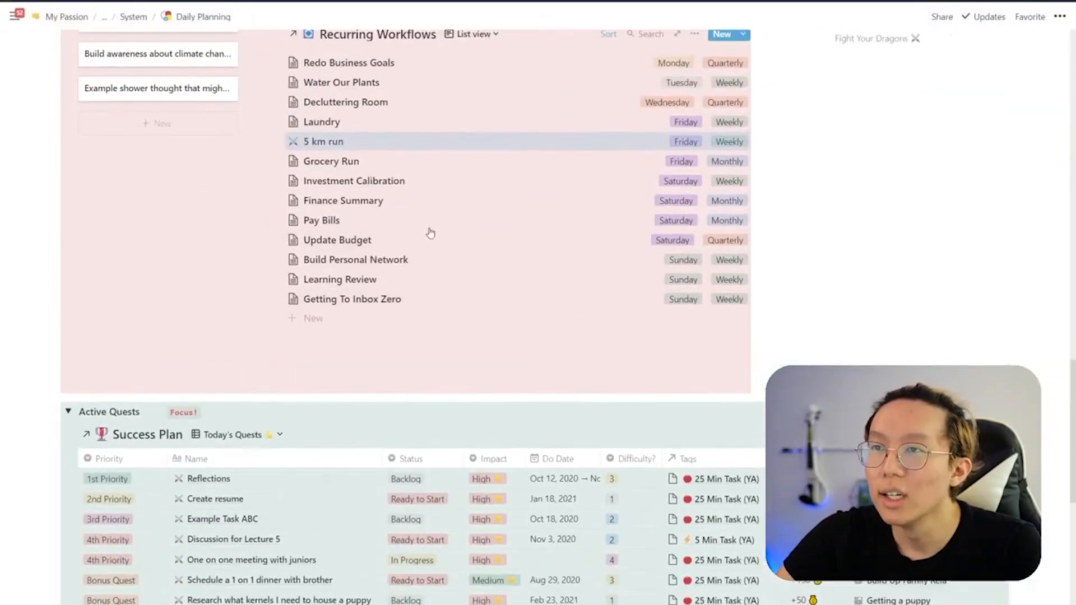
drag(365, 145, 431, 508)
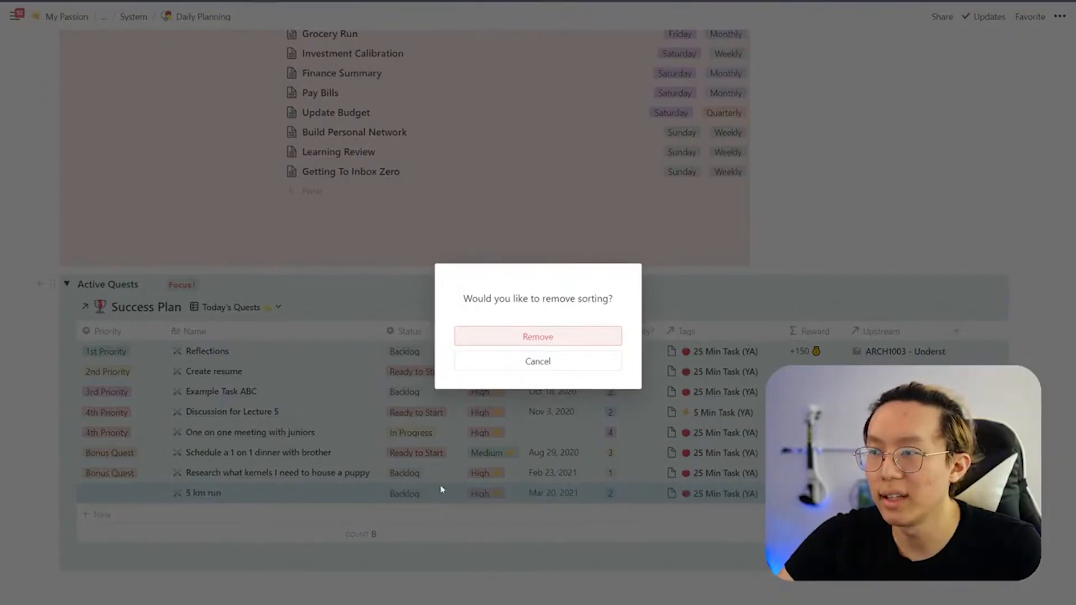
click(498, 361)
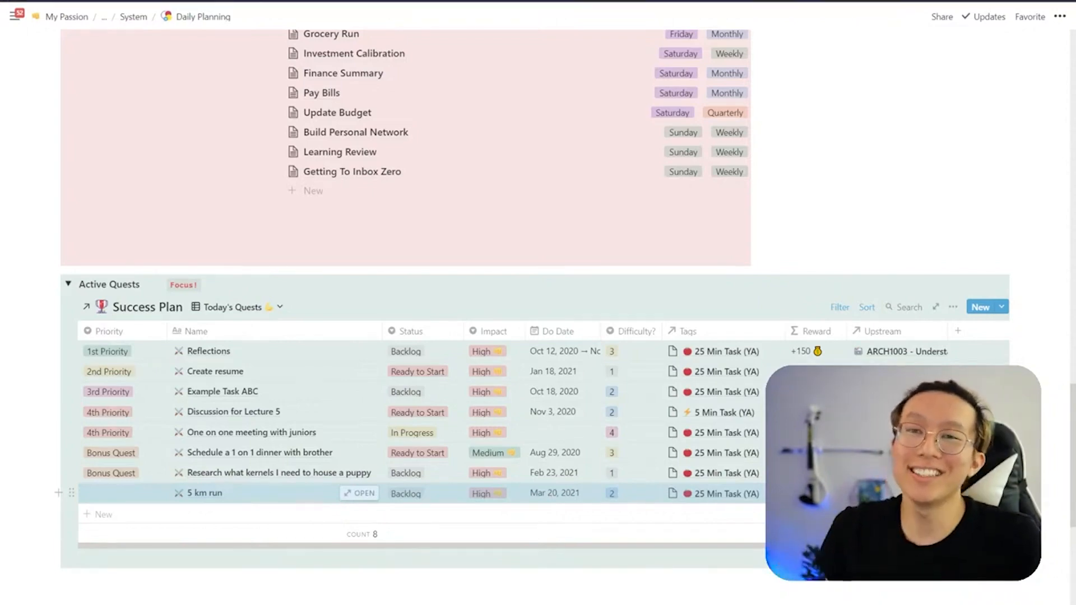
scroll(538, 302, down, 5)
scroll(538, 302, up, 1)
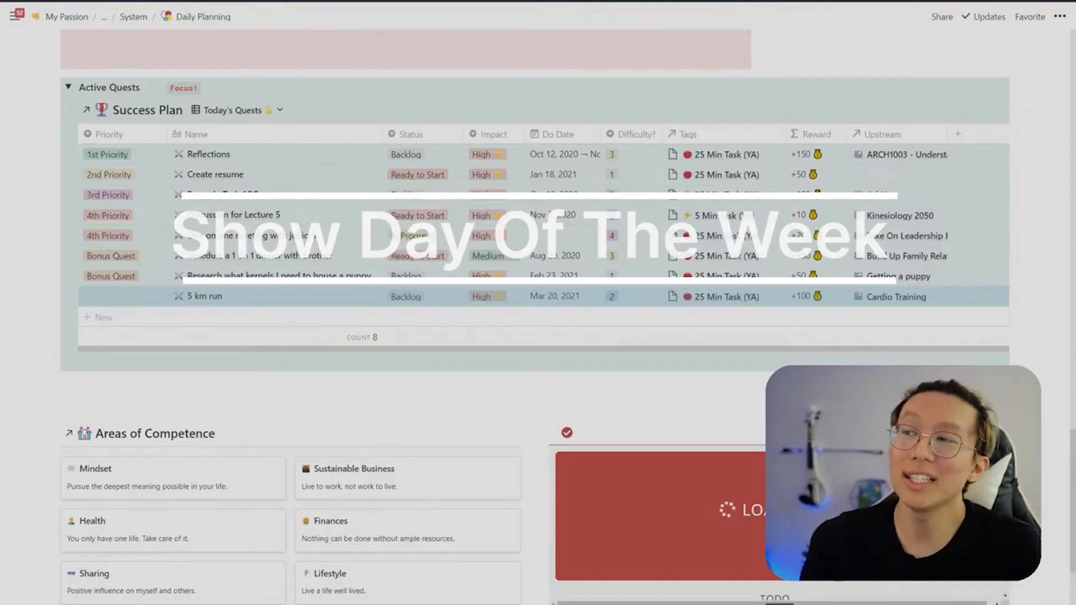
- Move the Recurring Workflows list out of the Recurring Quests toggle on the Mission Board and delete the emptied toggle
scroll(612, 377, up, 5)
scroll(611, 375, up, 2)
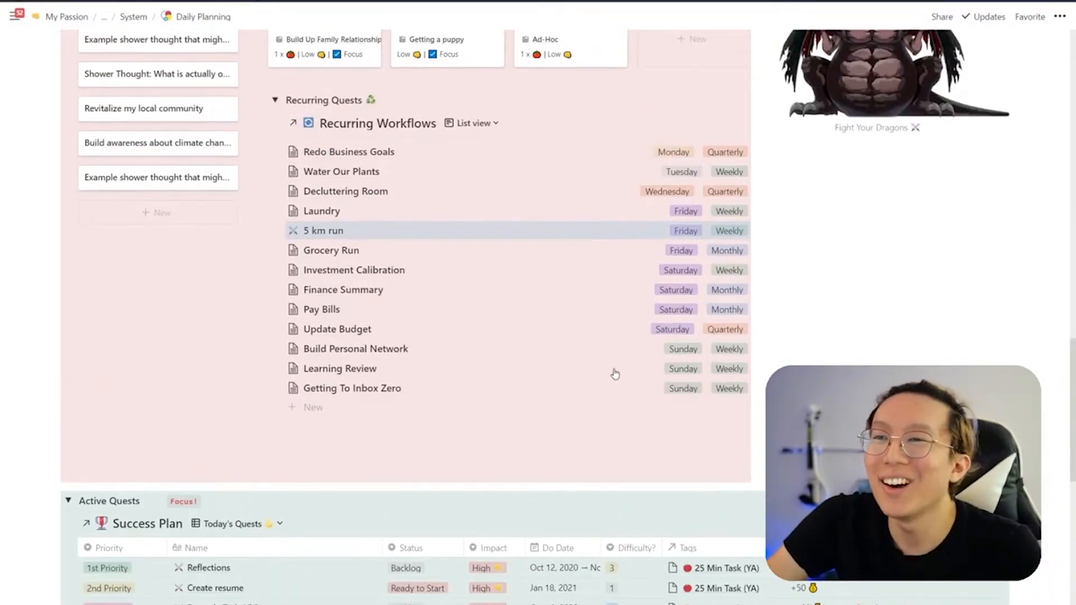
scroll(606, 348, up, 1)
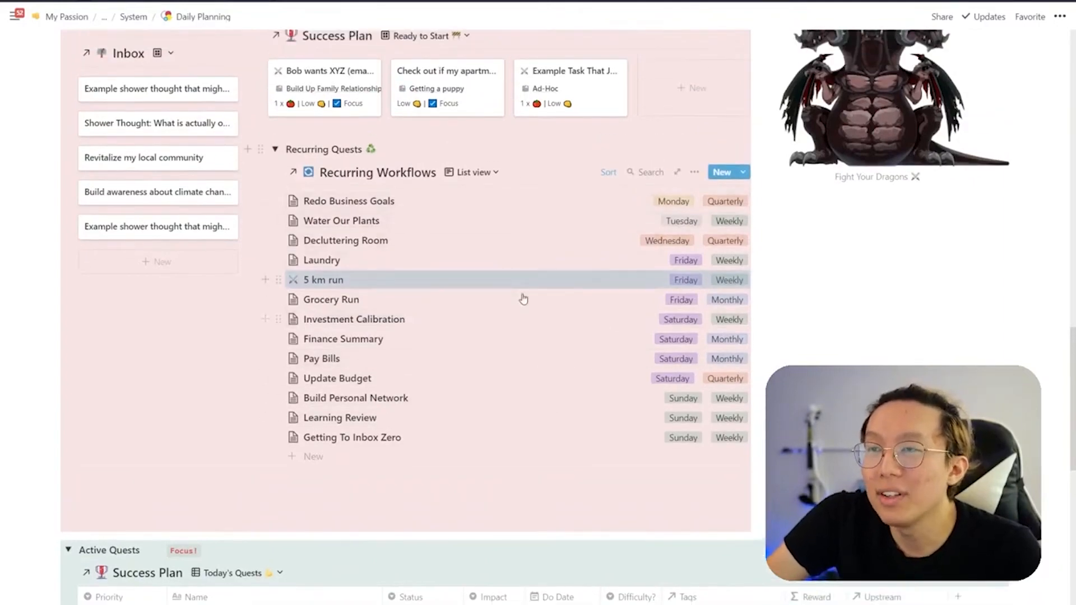
scroll(519, 312, up, 2)
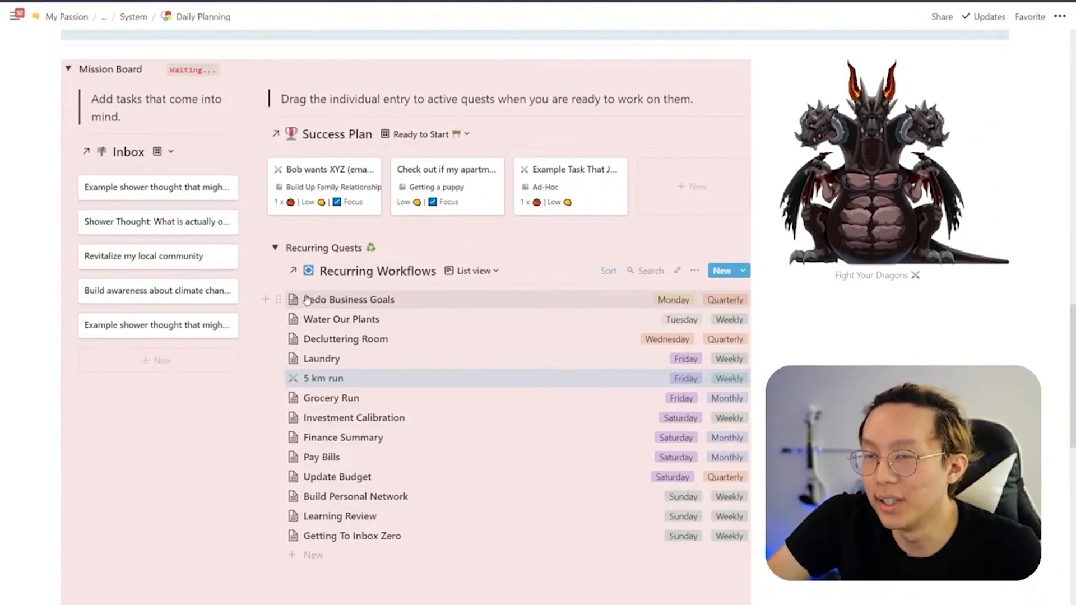
drag(279, 299, 279, 258)
drag(279, 251, 279, 251)
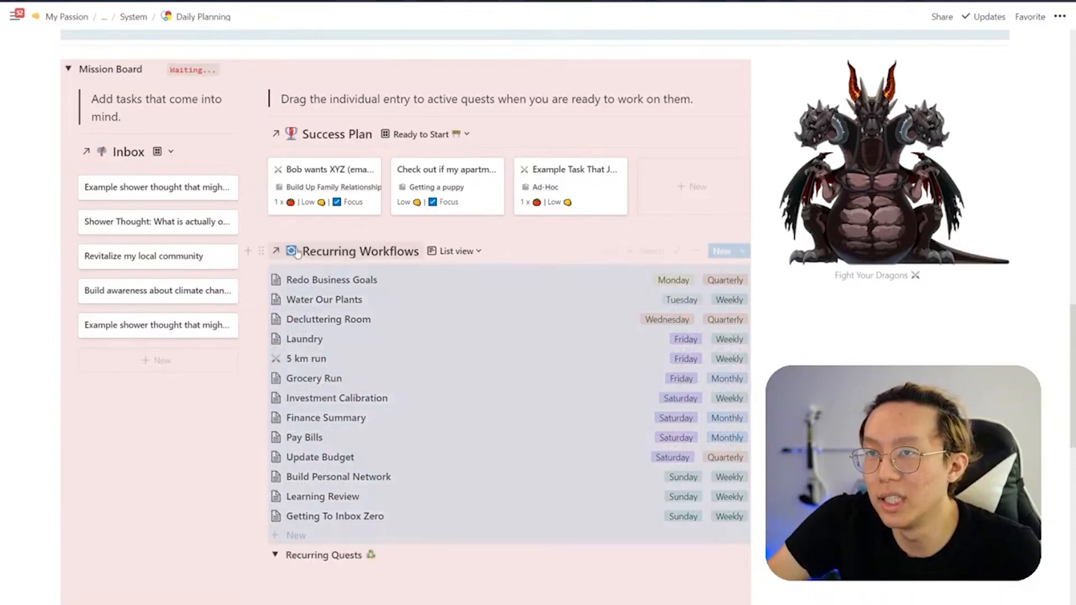
click(259, 554)
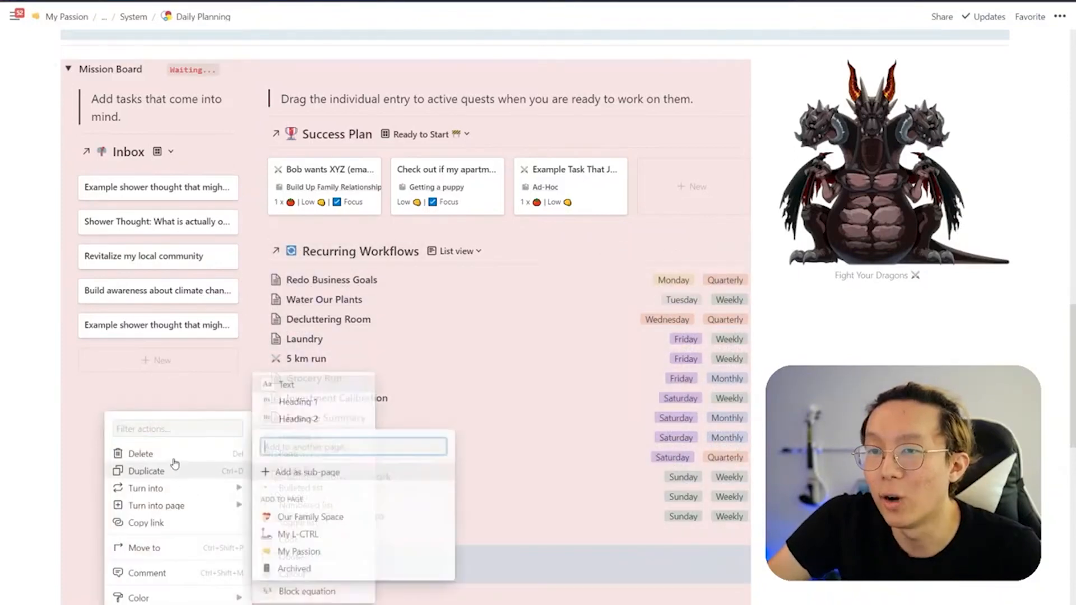
click(139, 453)
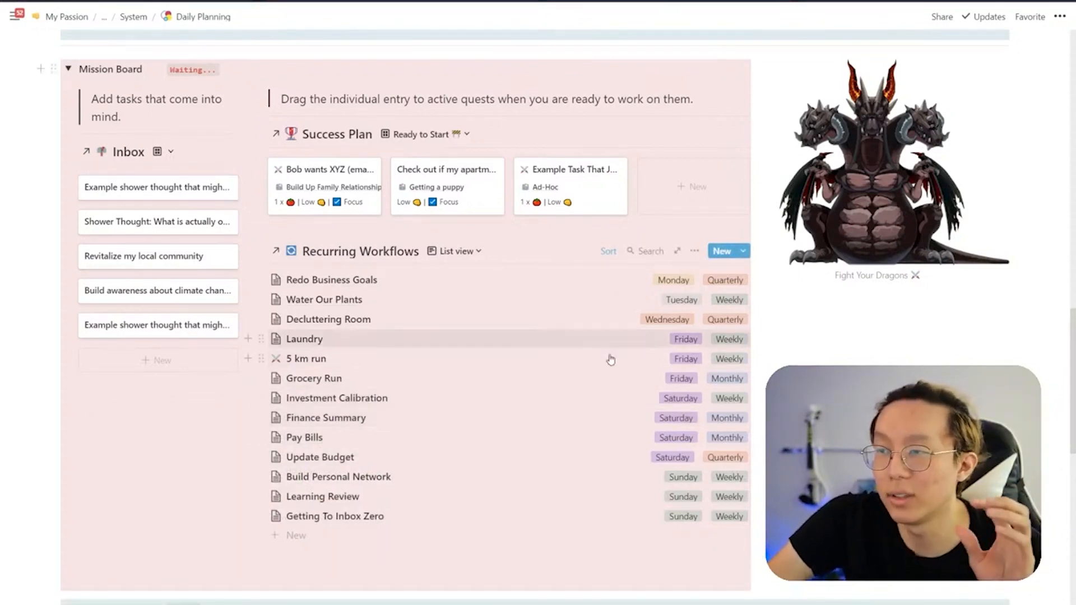
- Open the Laundry page in Recurring Workflows and examine the options of its Day Of The Week property
click(664, 340)
click(439, 182)
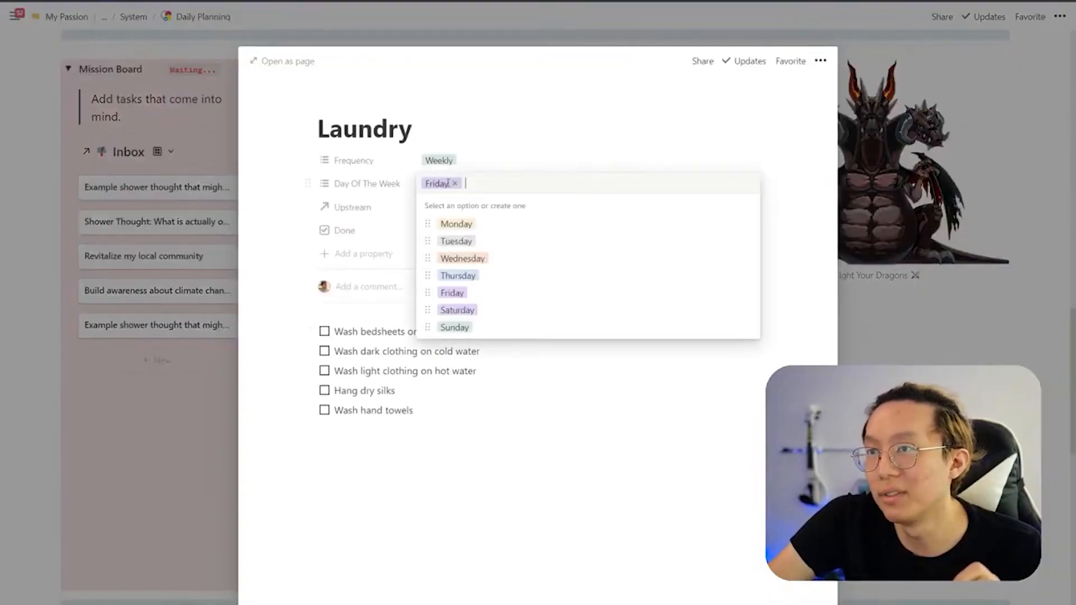
click(511, 159)
click(468, 185)
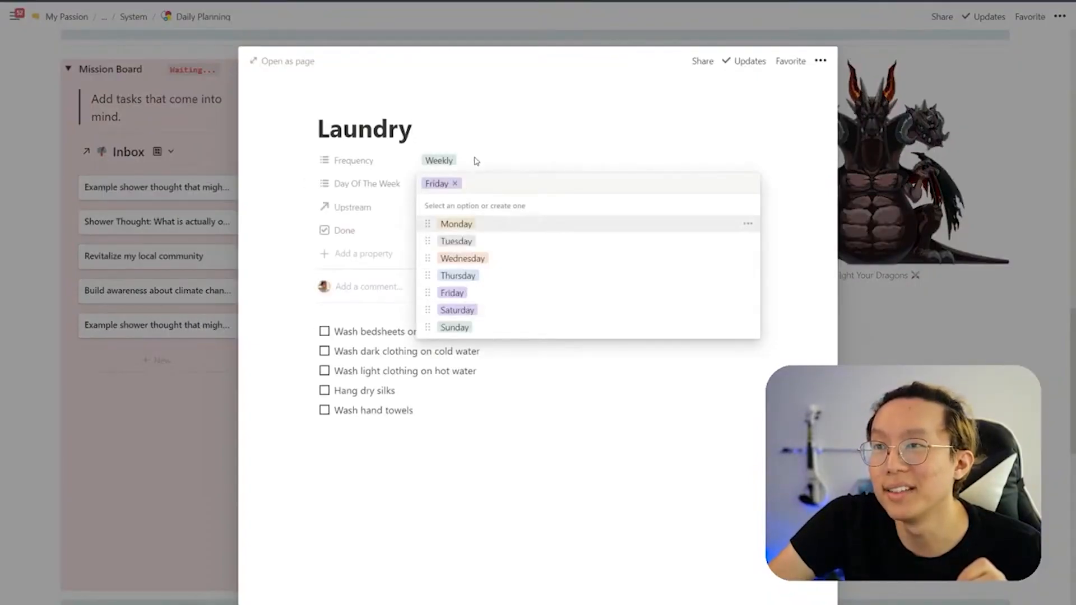
click(476, 161)
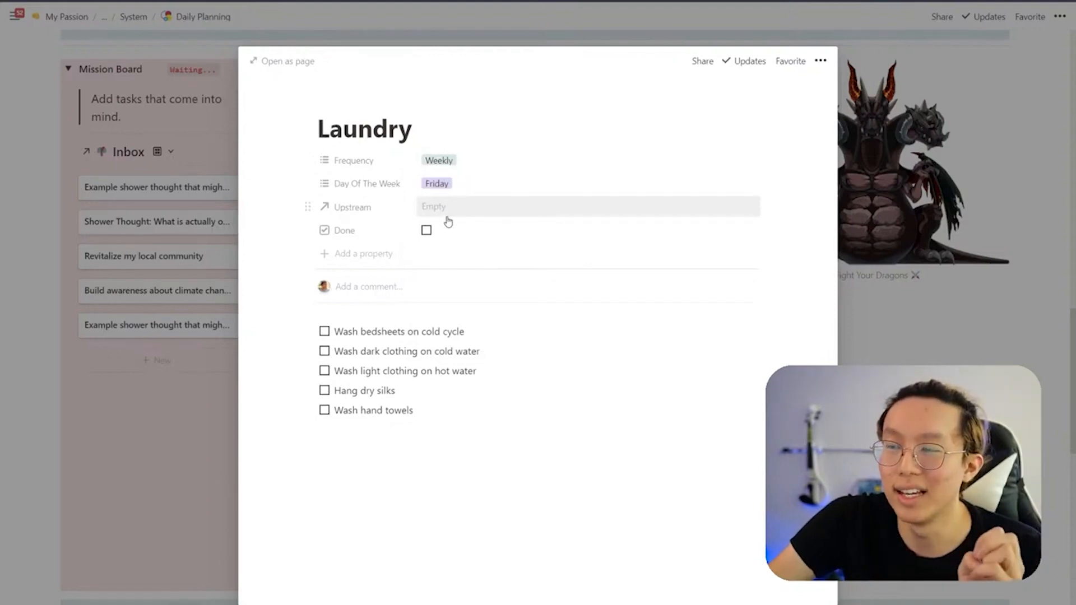
click(474, 186)
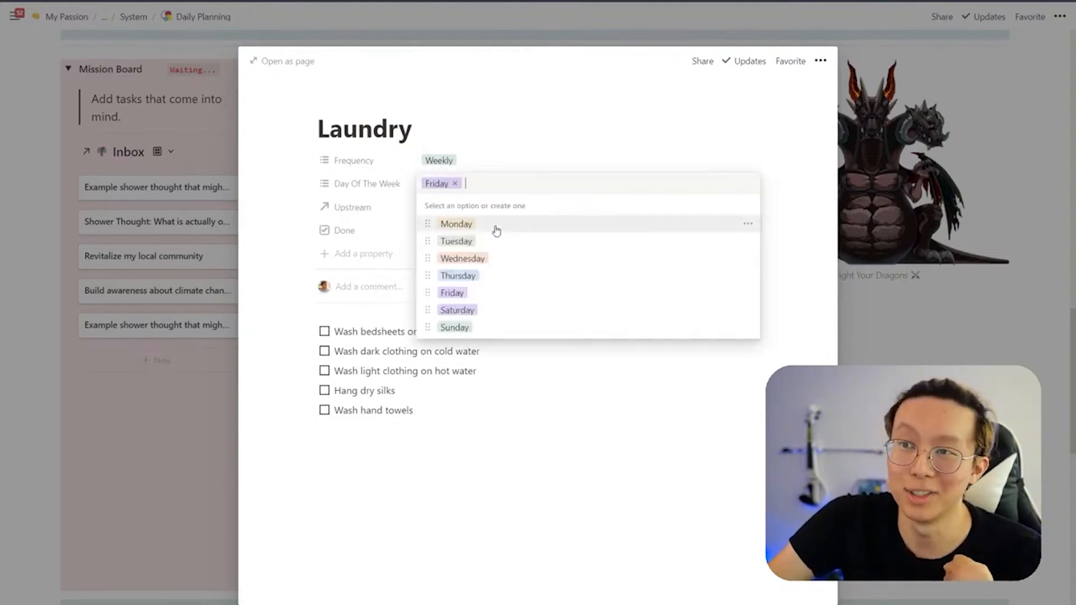
click(515, 173)
- Add a Formula property to the Laundry page and open its formula editor
click(394, 253)
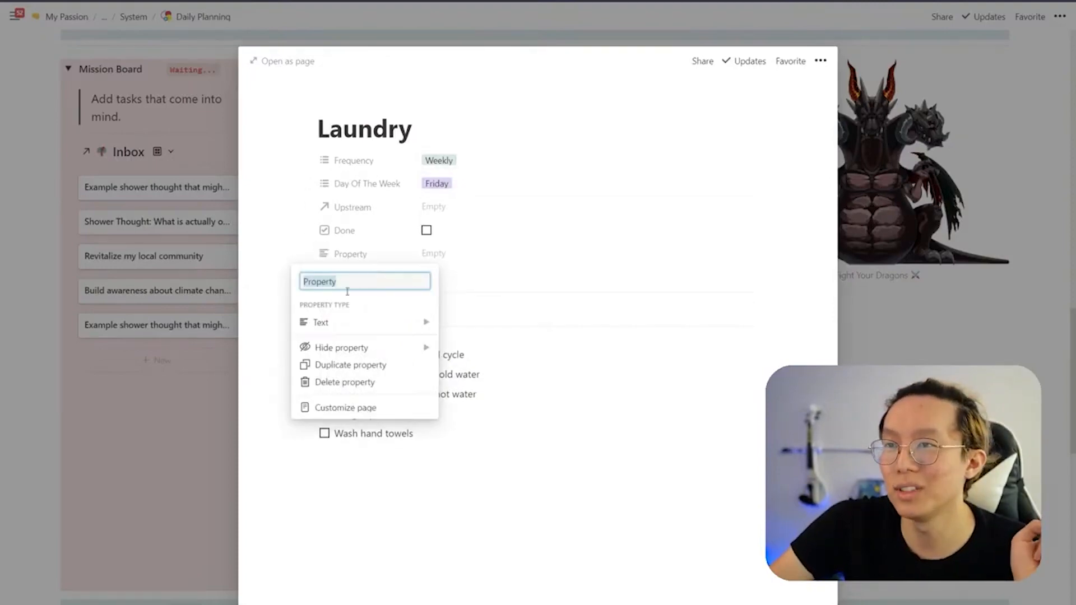
mouse_move(346, 324)
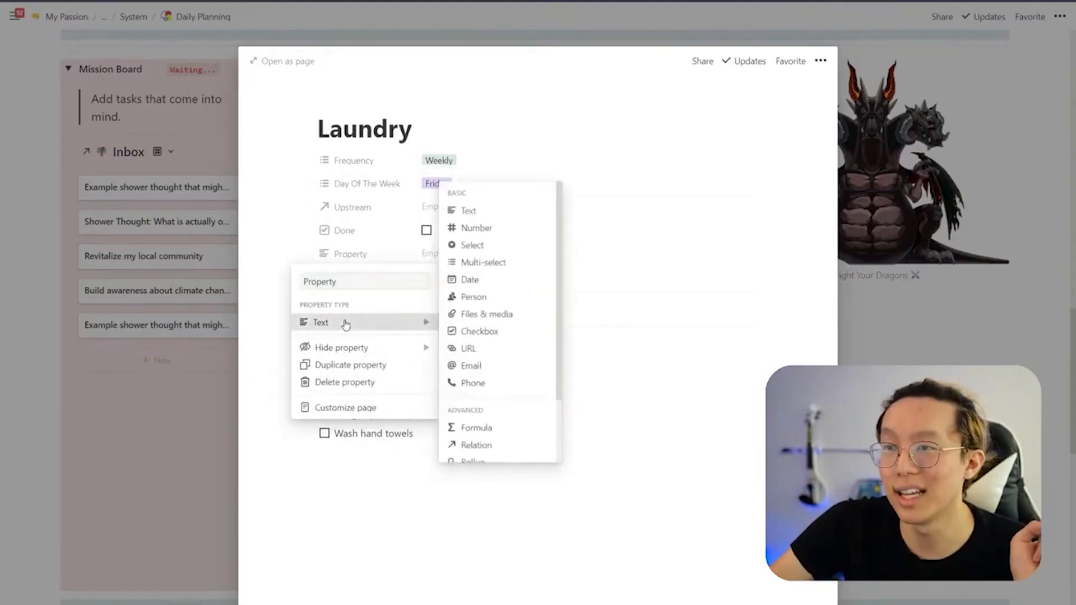
click(496, 428)
click(432, 256)
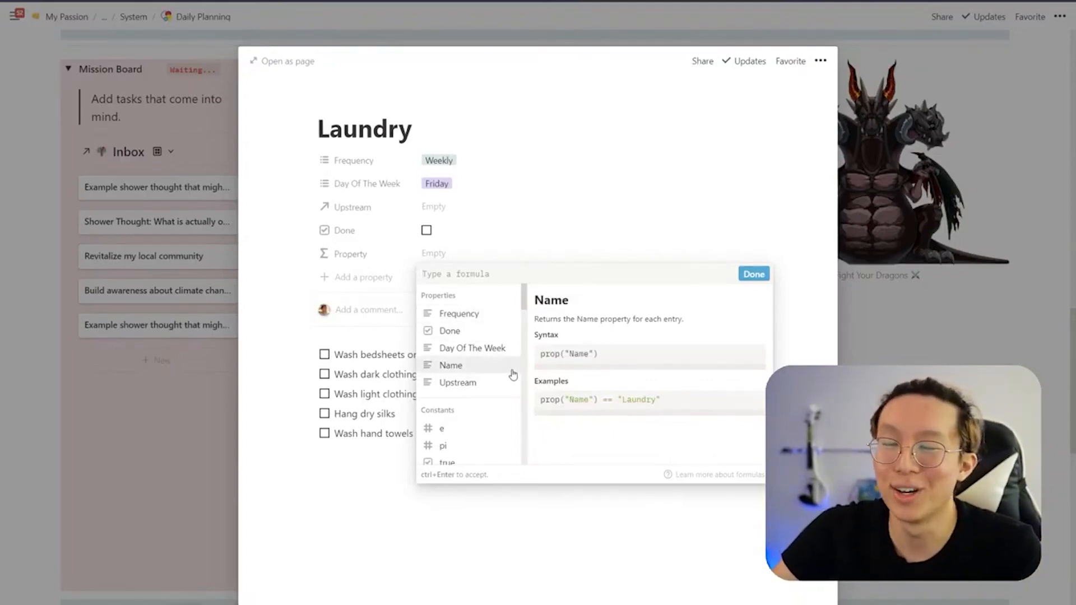
- Look through the formula functions and the formatDate examples, and set the property's formula to day(now())
scroll(514, 376, down, 8)
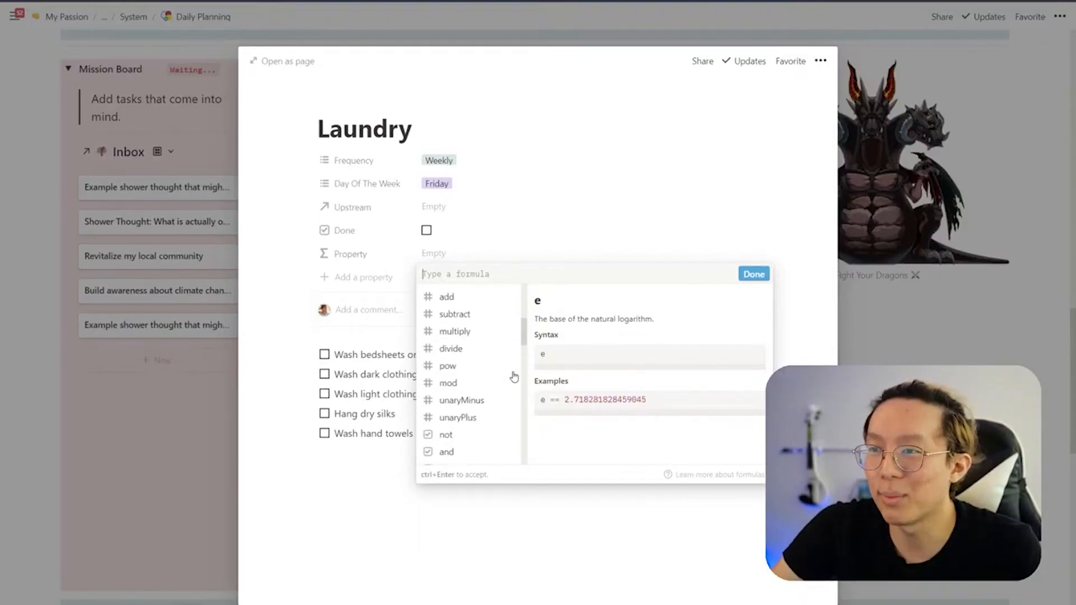
scroll(514, 376, down, 8)
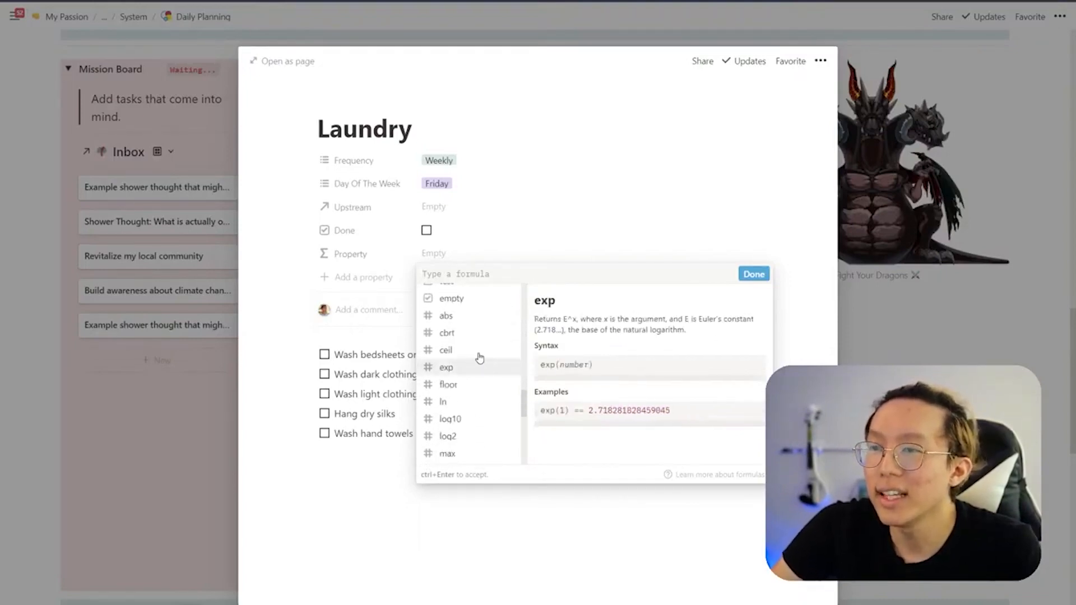
scroll(483, 371, down, 3)
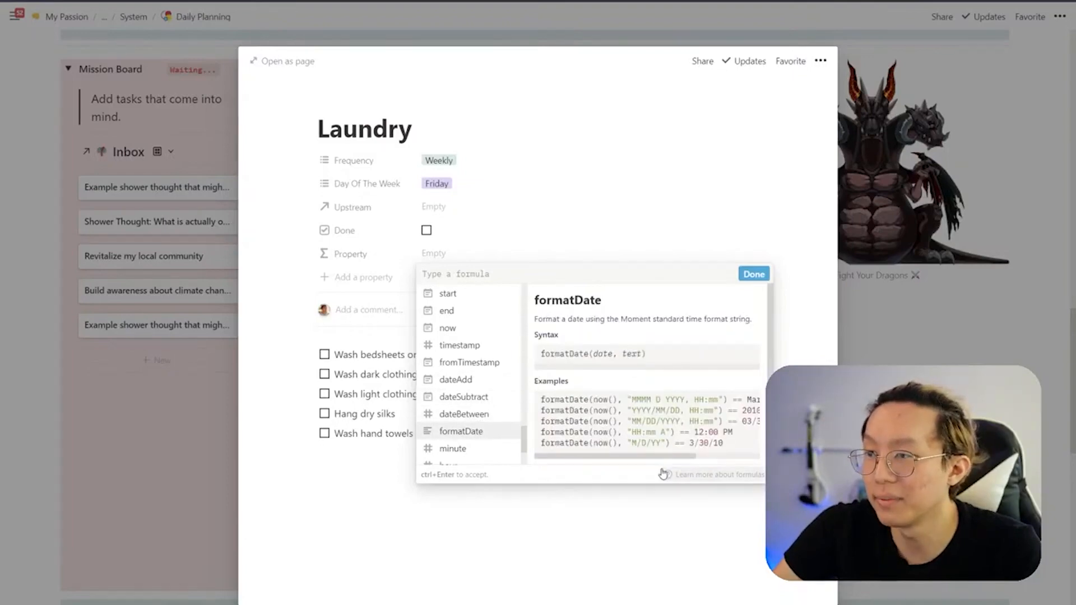
drag(655, 457, 725, 459)
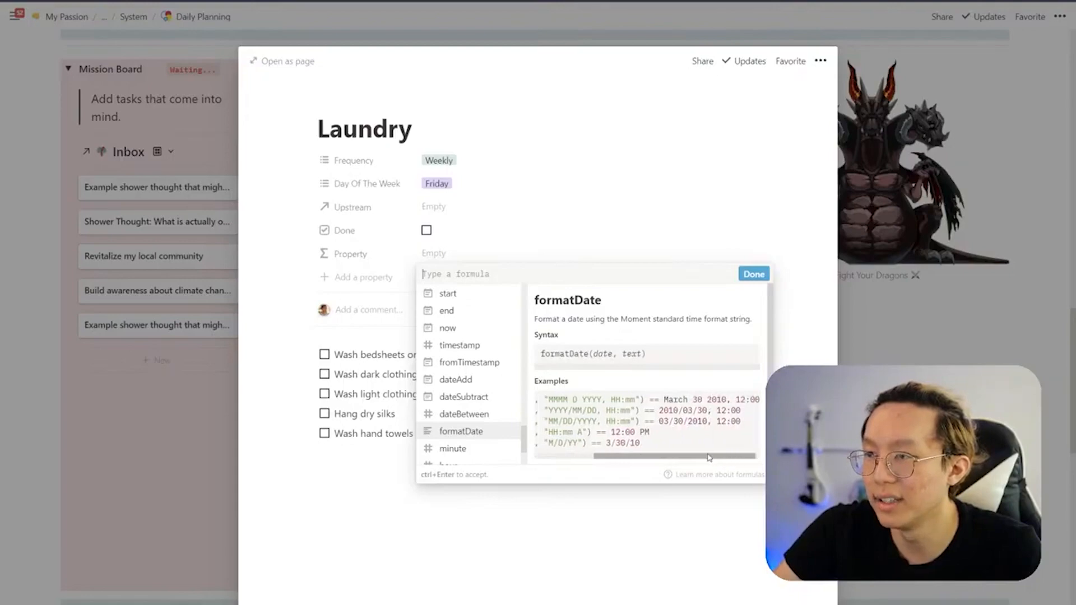
scroll(475, 410, down, 2)
click(476, 409)
text(no)
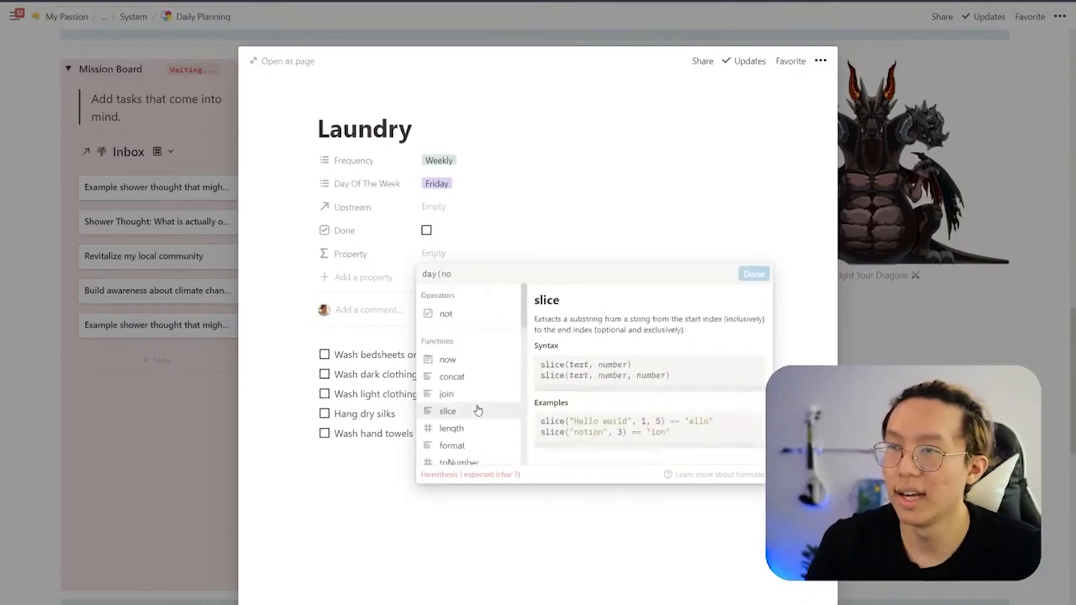
text(w()))
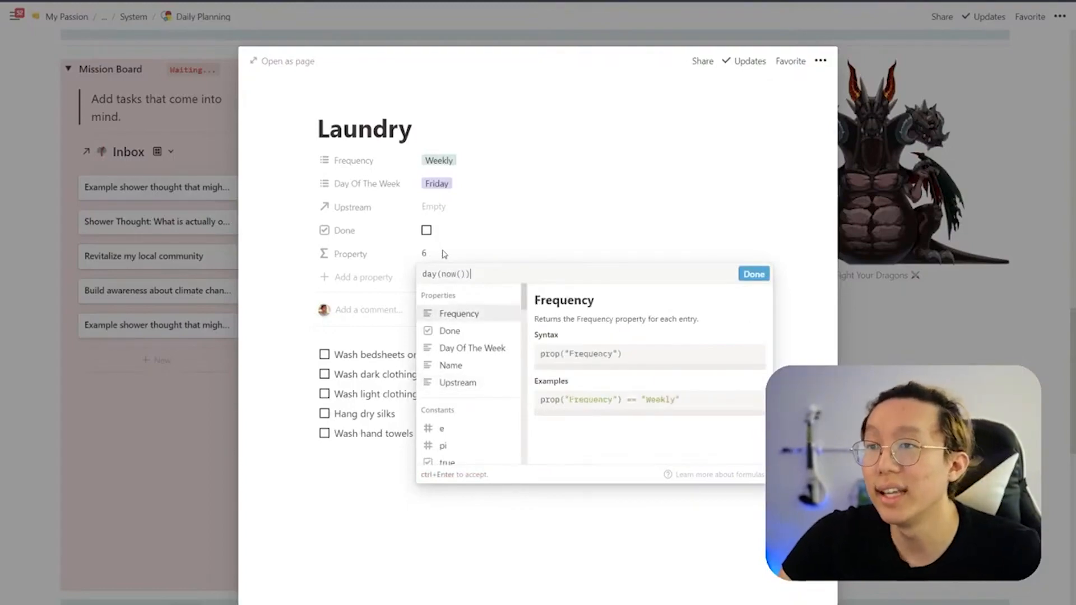
click(750, 274)
- Compare the day(now()) formula on the Laundry page with the Day Of The Week options
click(478, 255)
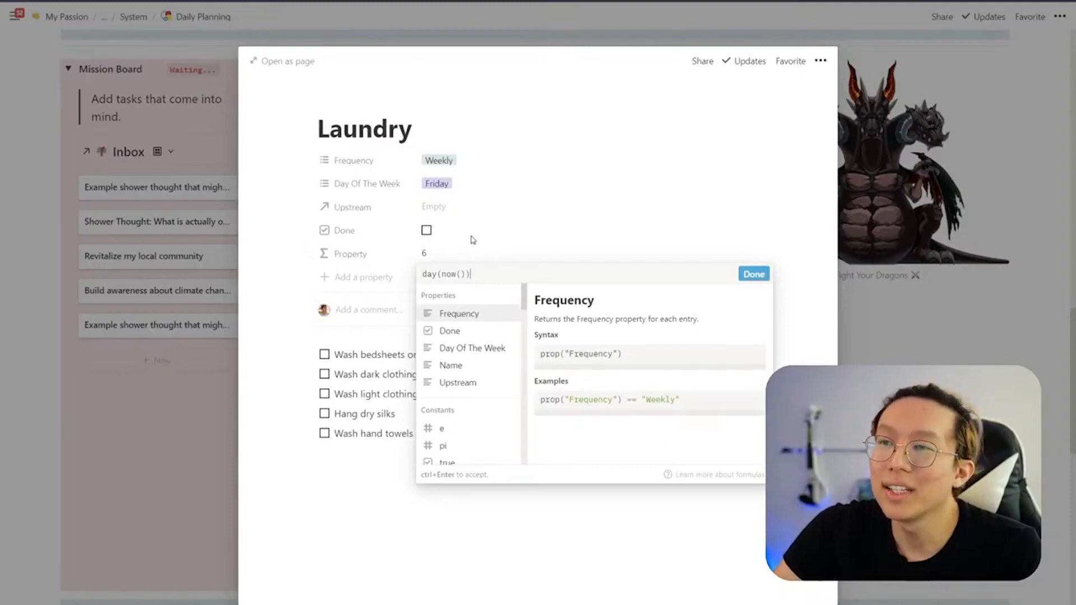
click(468, 184)
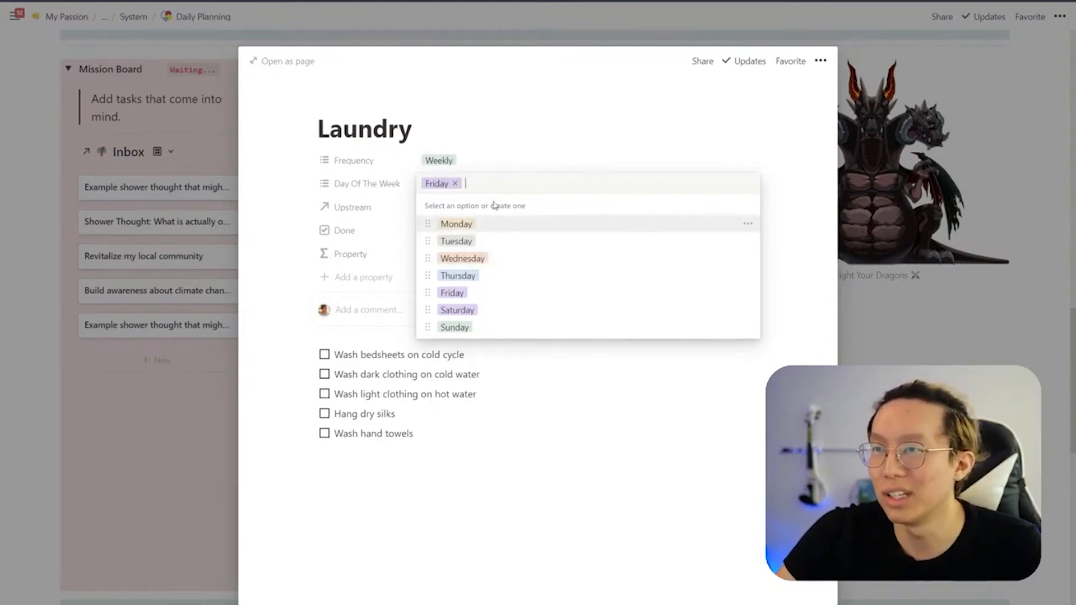
key(Escape)
click(474, 250)
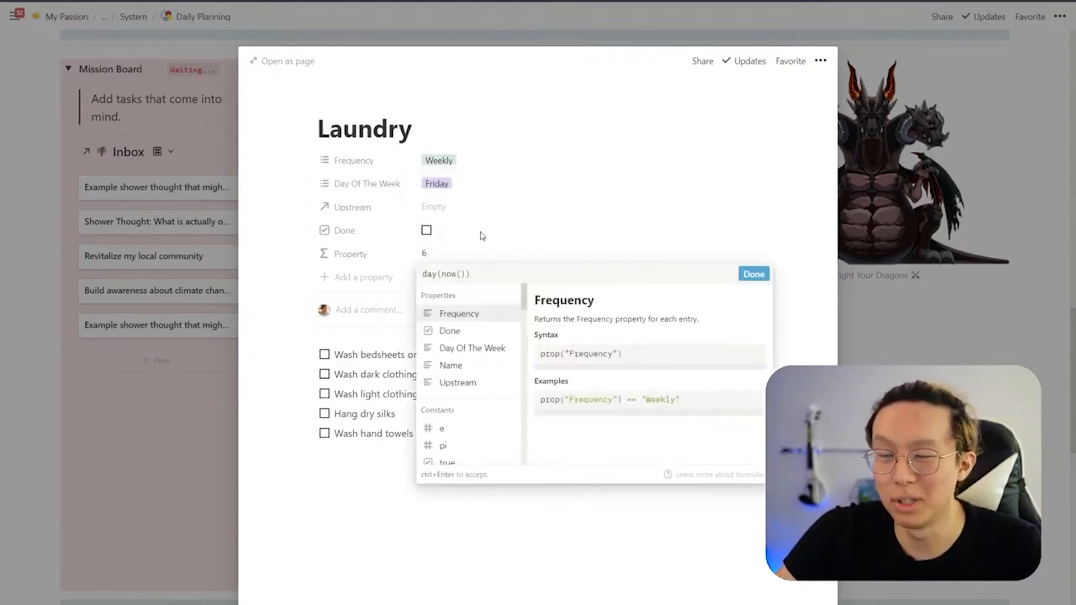
- Check the Monday option in Laundry's Day Of The Week property against the weekday numbering described for the day formula function
key(Escape)
click(501, 184)
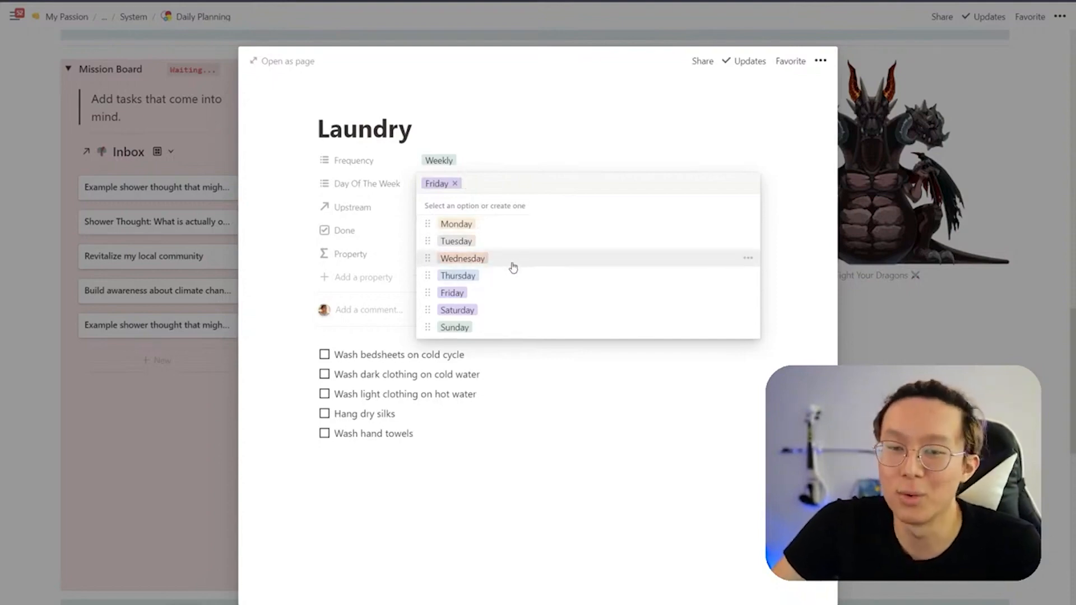
click(749, 225)
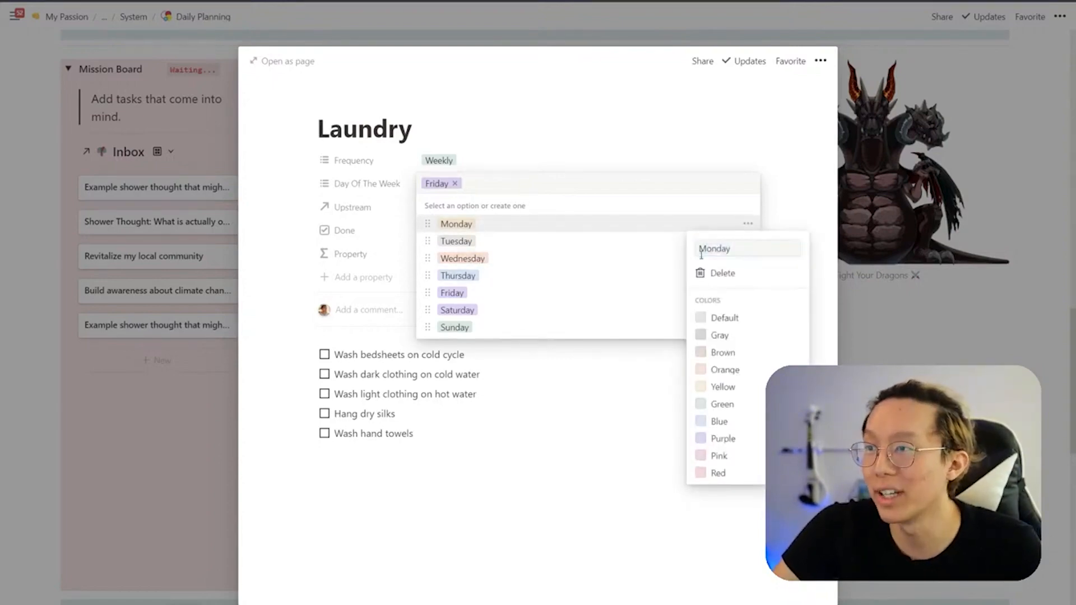
click(540, 148)
click(540, 148)
click(476, 255)
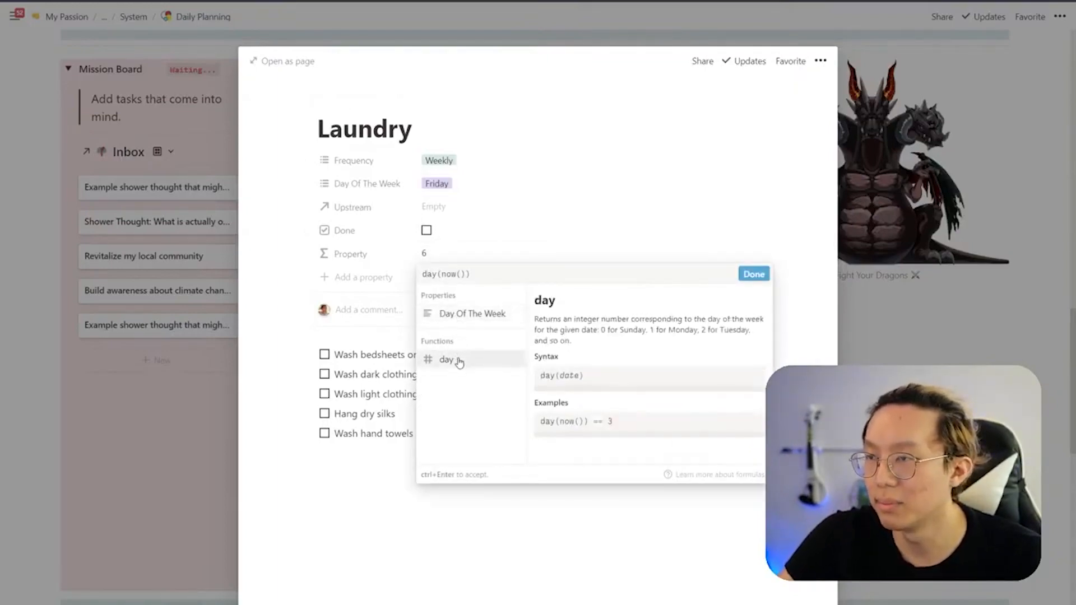
- Rename the Sunday option of Laundry's Day Of The Week property as 0 - Sunday
click(510, 190)
click(748, 327)
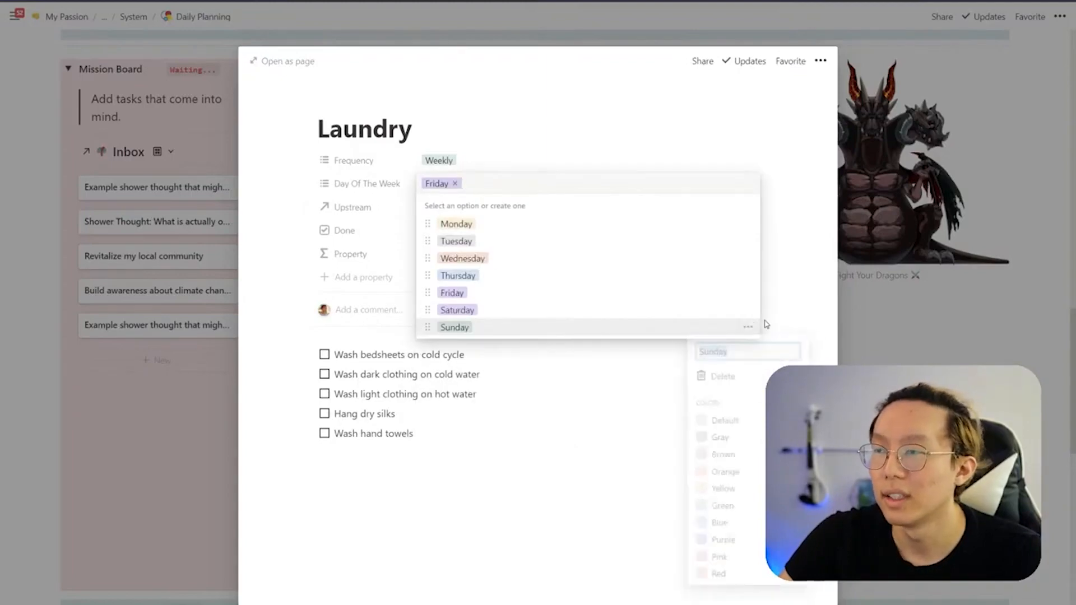
click(704, 352)
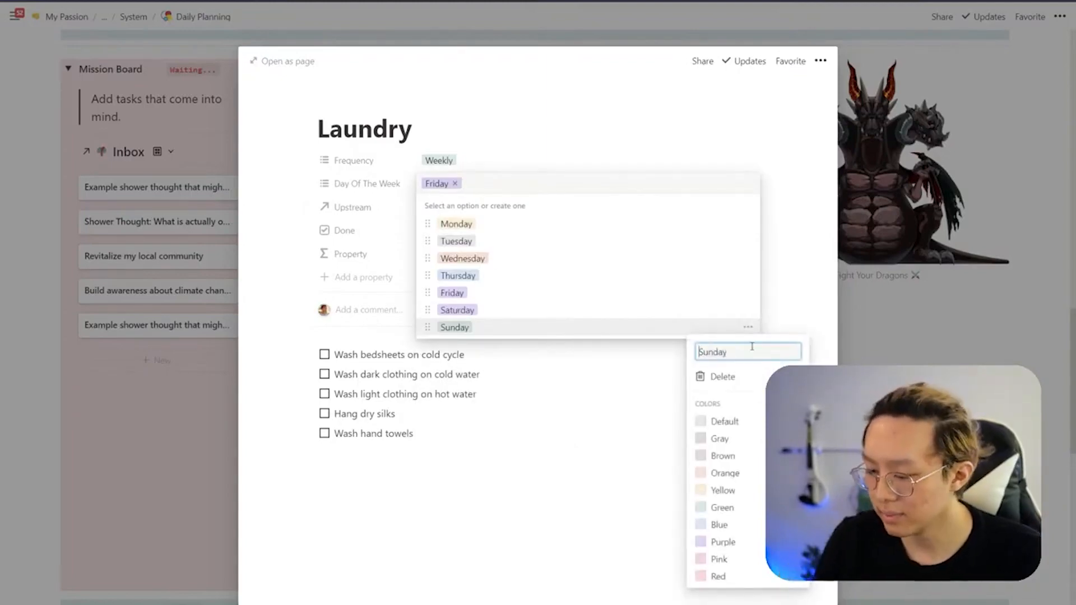
text(0 -)
key(Return)
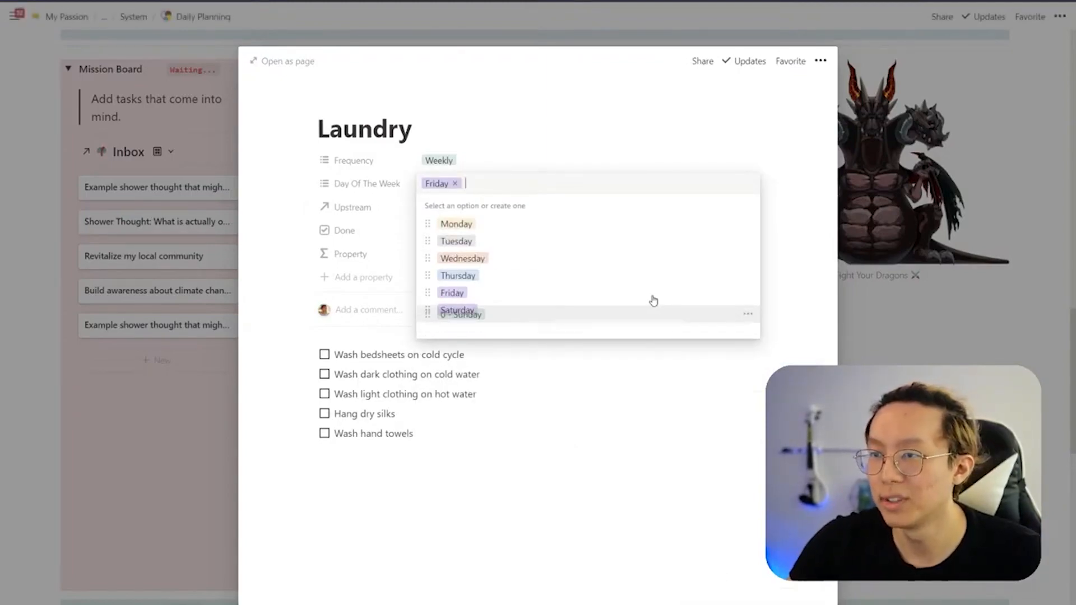
- Rename the Monday and Tuesday options of Day Of The Week as 1 - Monday and 2 - Tuesday
click(751, 242)
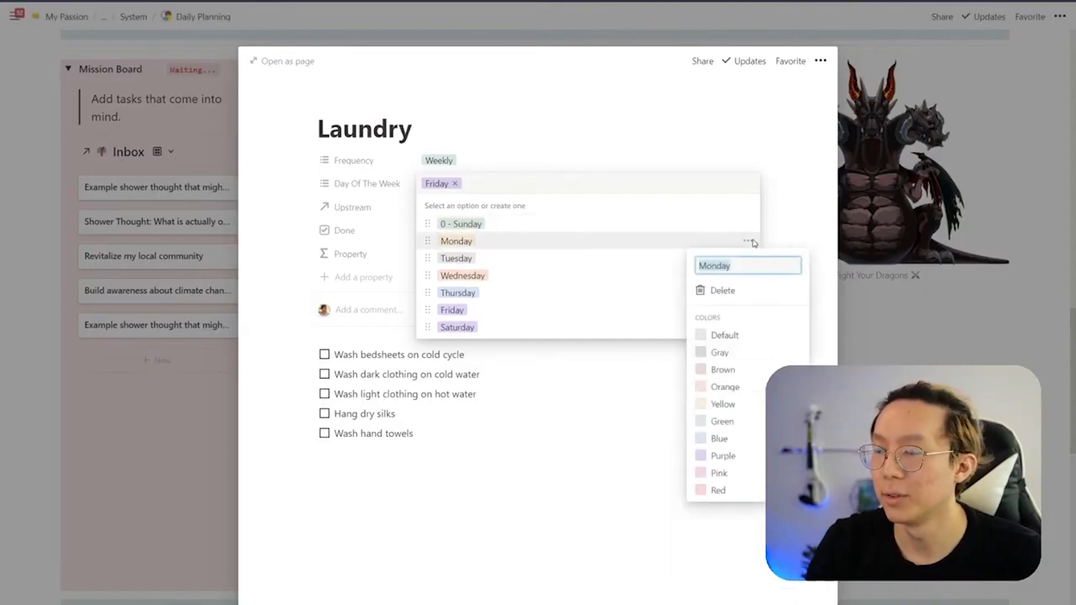
key(Home)
text(1 -)
key(Return)
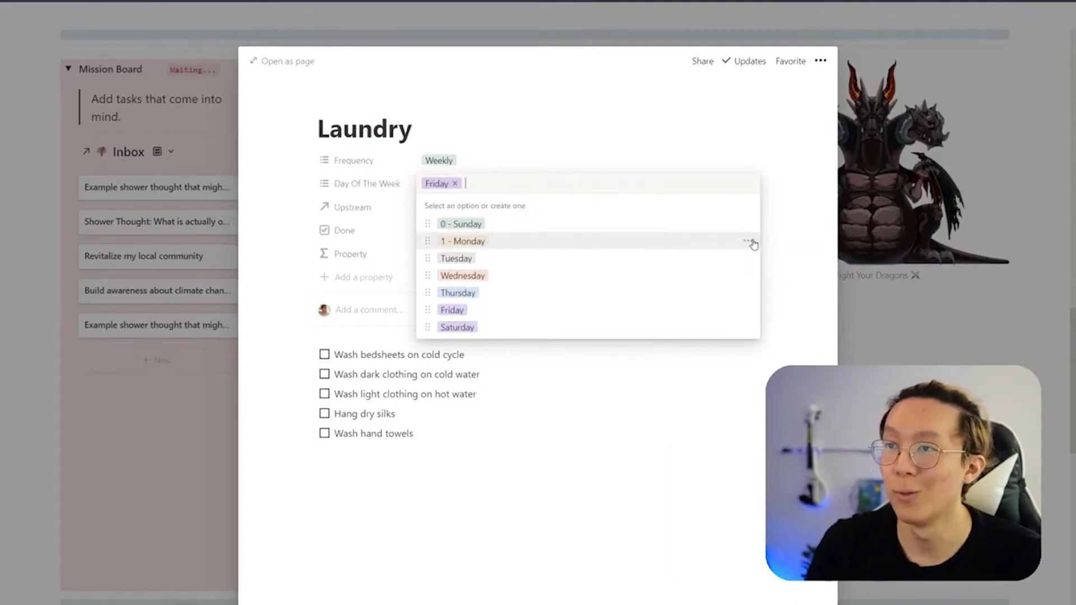
click(749, 257)
key(Home)
text(2)
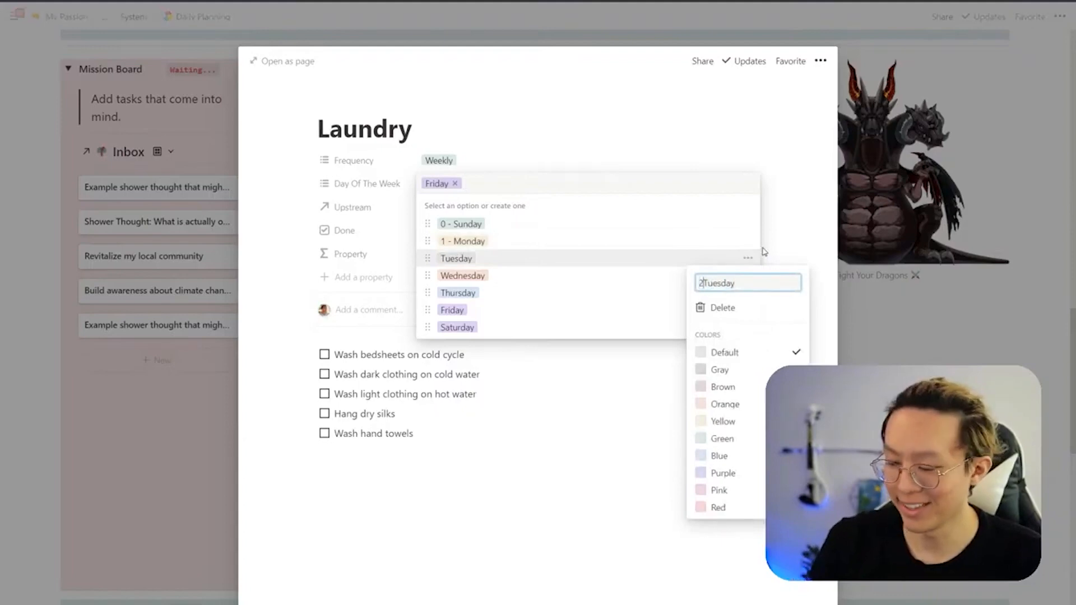
text( -)
key(Return)
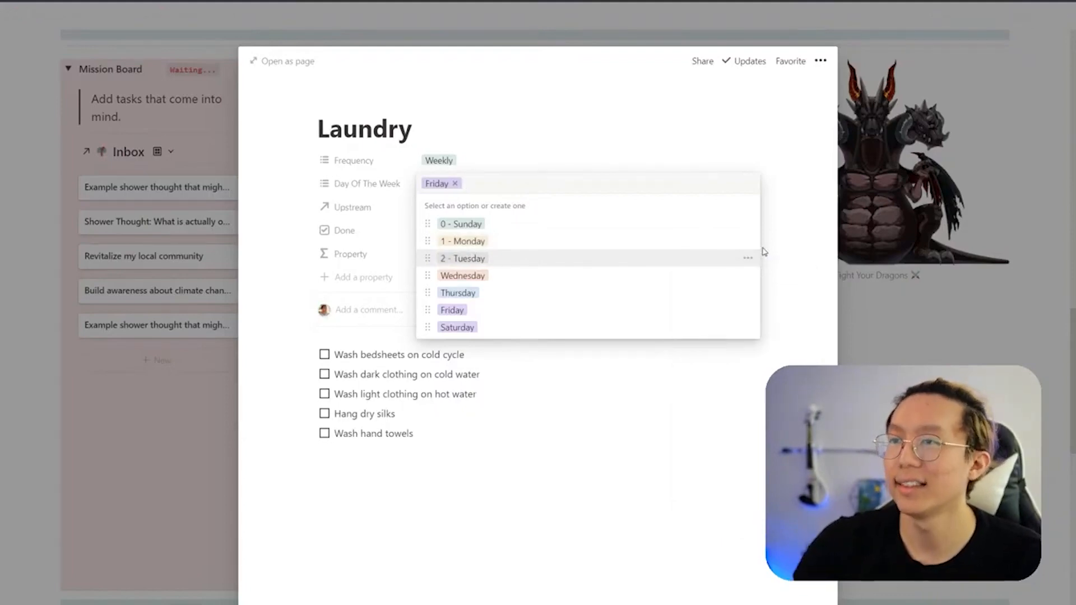
- Rename the remaining Day Of The Week options as 3 - Wednesday, 4 - Thursday, 5 - Friday and 6 - Saturday
click(749, 275)
key(Home)
text(3)
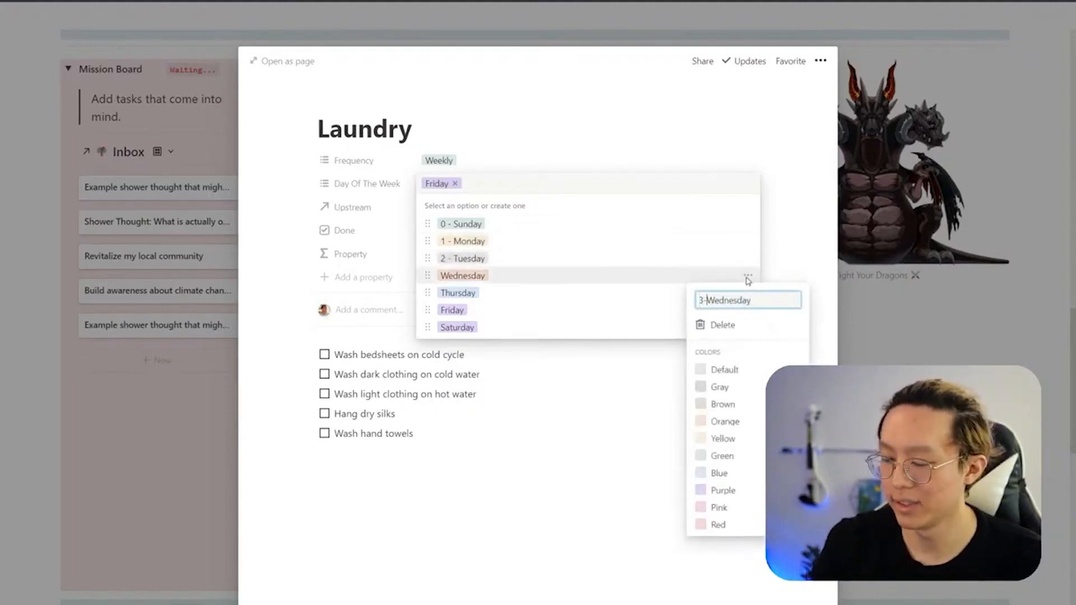
text( -)
key(Return)
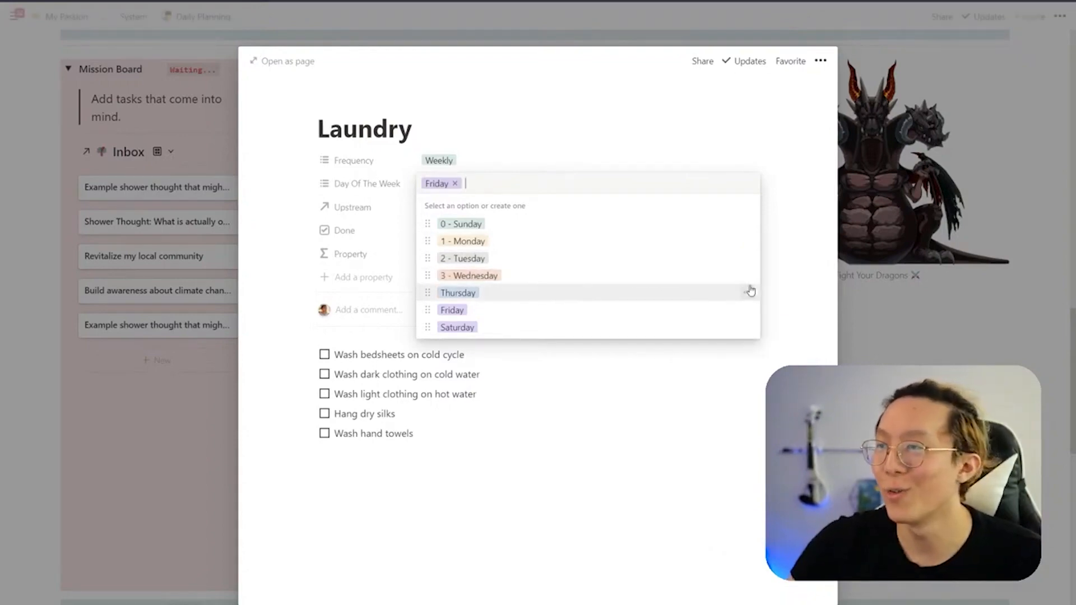
click(749, 291)
key(Home)
text(4)
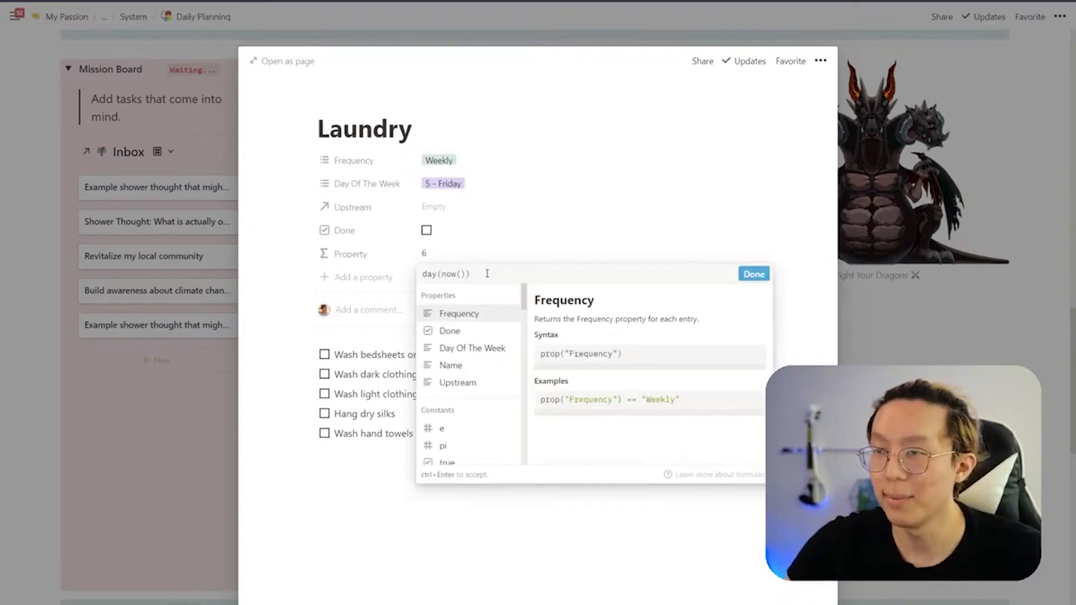
- Add a second Formula property to the Laundry page that converts the Day Of The Week property to its number
click(451, 202)
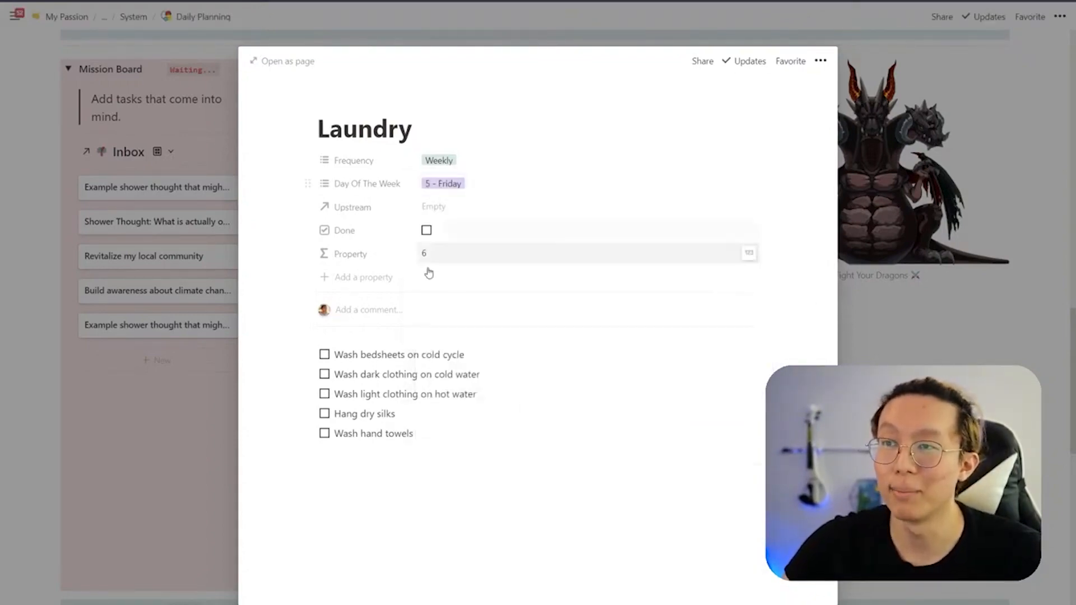
click(392, 278)
click(362, 345)
scroll(493, 392, down, 3)
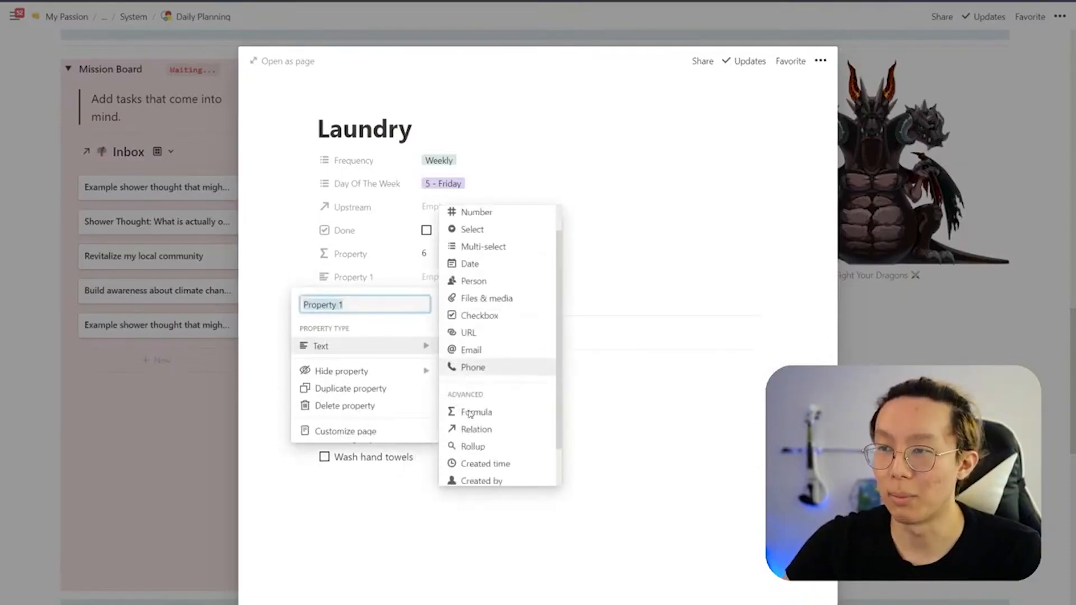
click(493, 409)
click(484, 286)
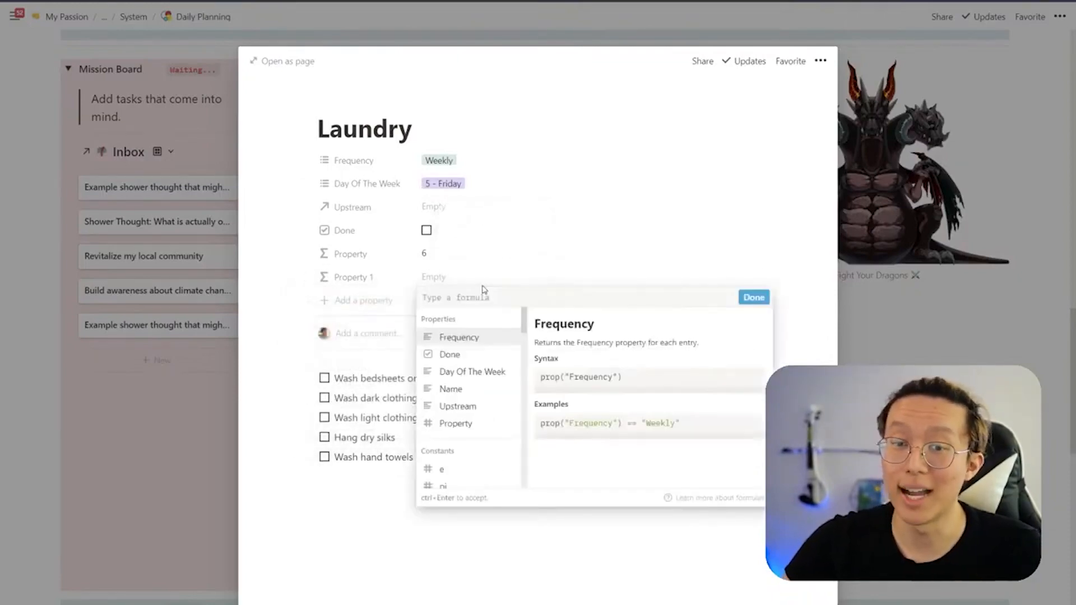
click(490, 373)
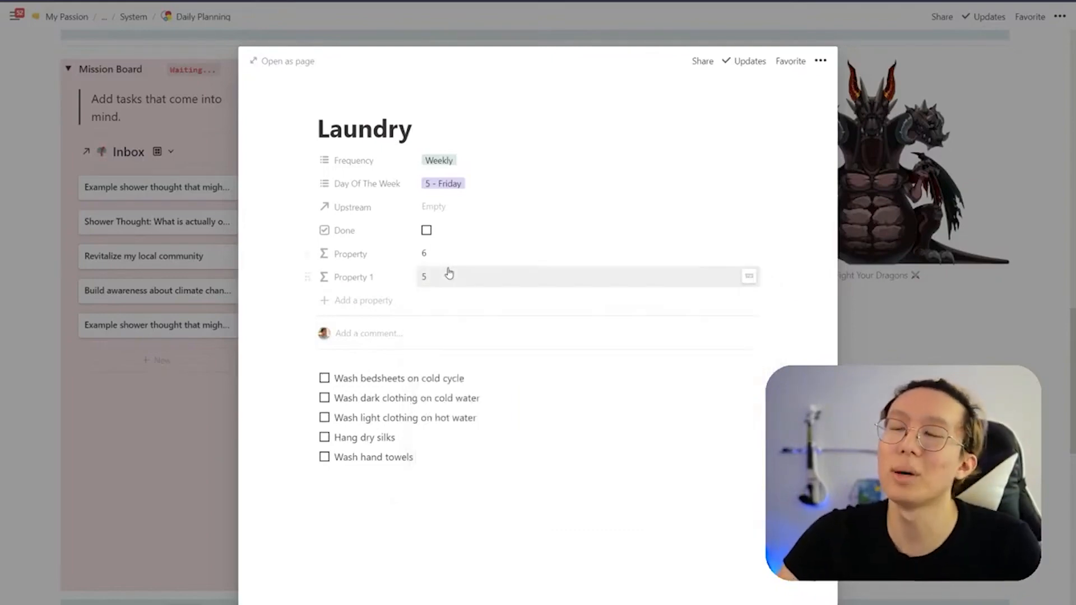
- Set the first formula property to day(now()) == toNumber(prop("Day Of The Week")) ? "Today" : "Not Today"
click(444, 275)
click(465, 263)
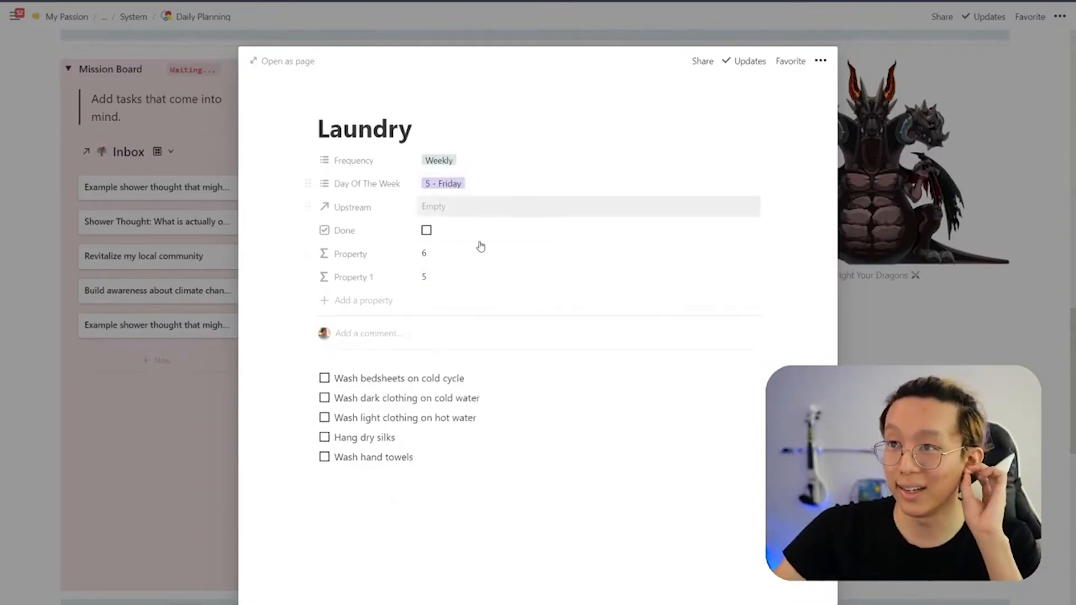
click(476, 278)
click(475, 253)
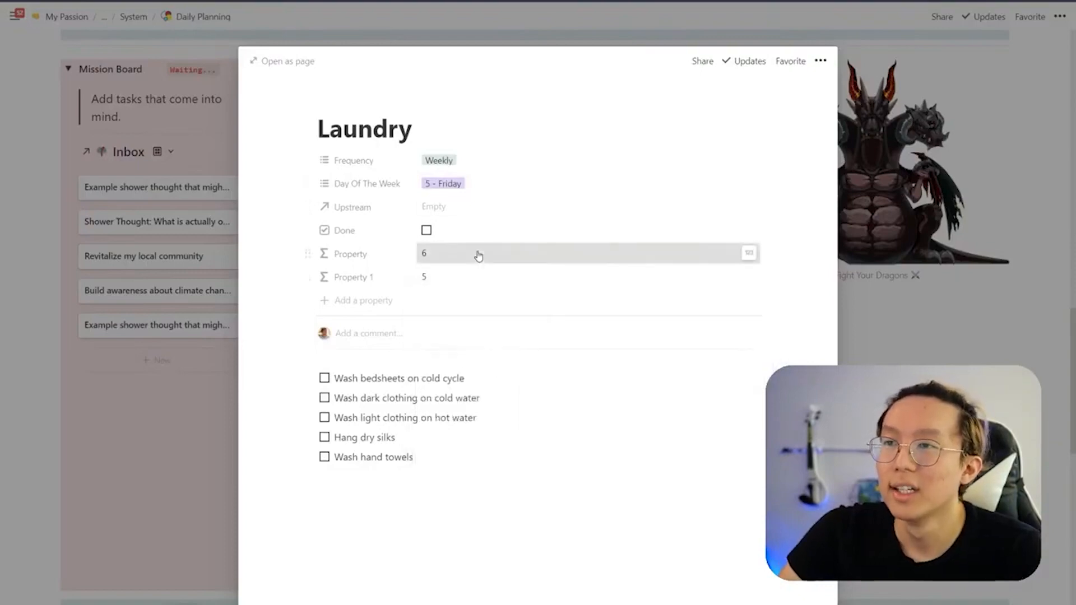
click(478, 254)
text(== )
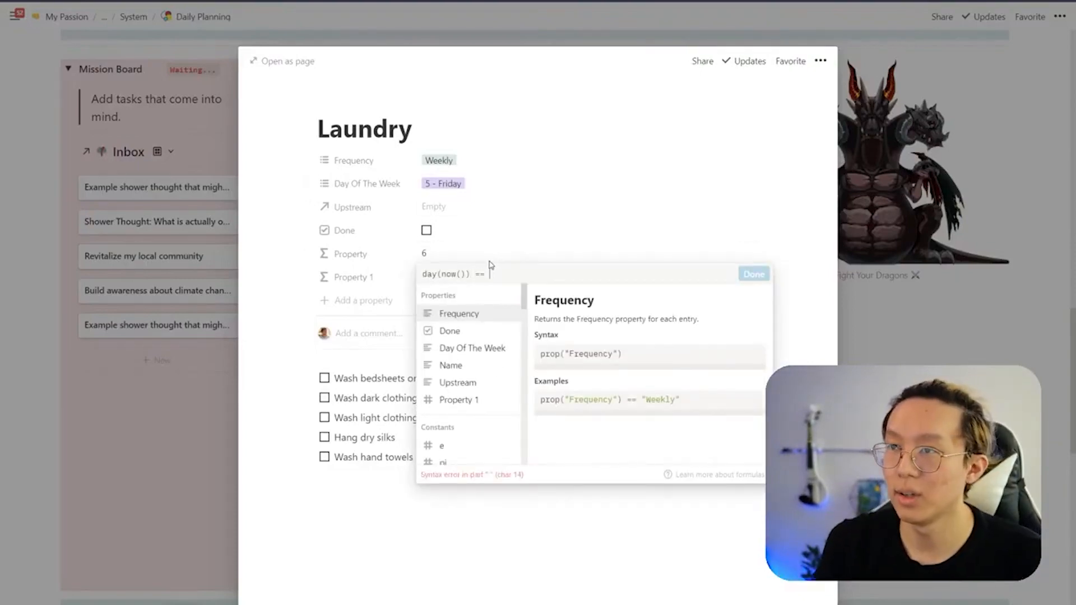
text(toNumber(prop("Day Of The Week")) ? )
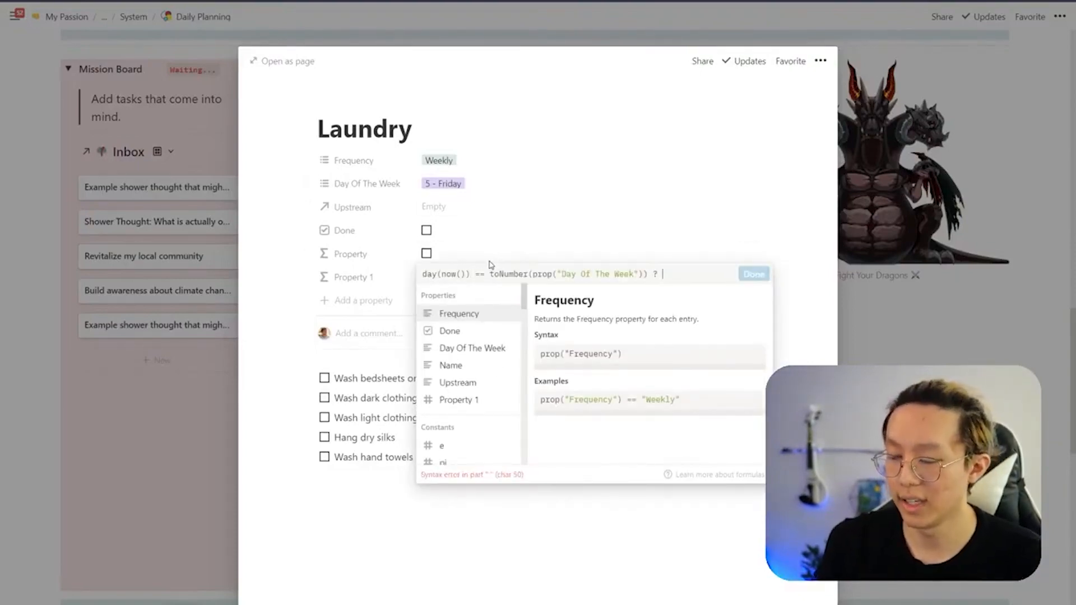
text("Today" )
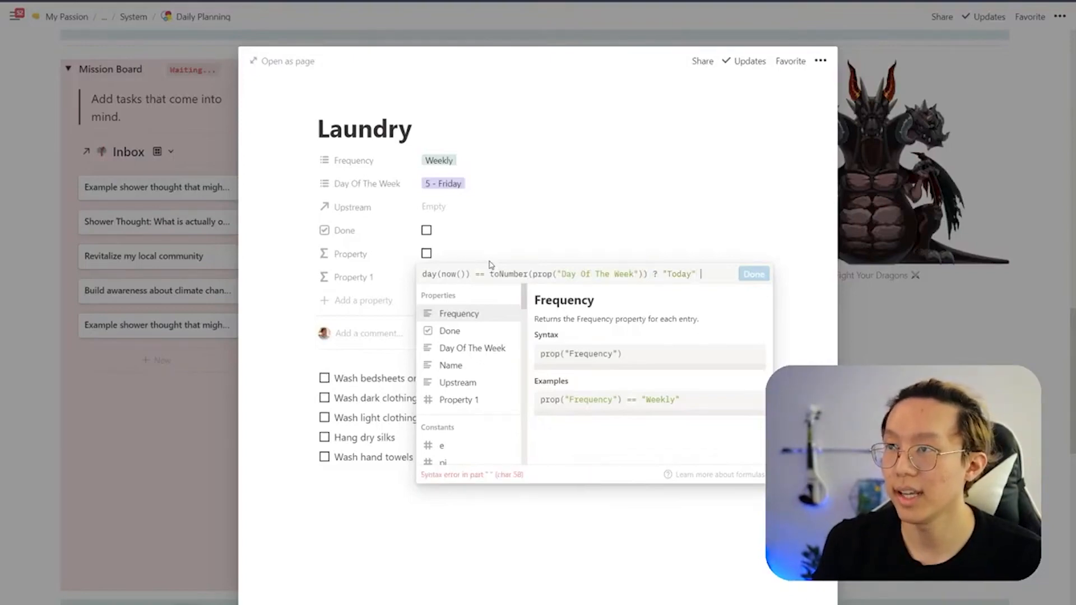
text(: "Not Today)
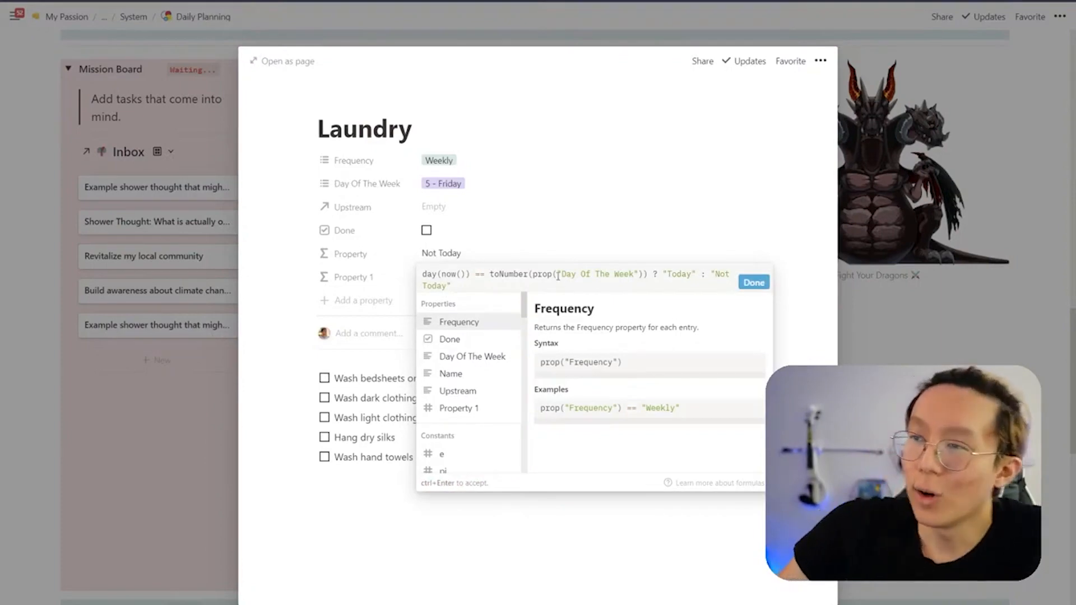
- Examine the parts of the weekday formula: day(now()), the equality test, the toNumber conversion and the two text results
click(428, 273)
click(454, 274)
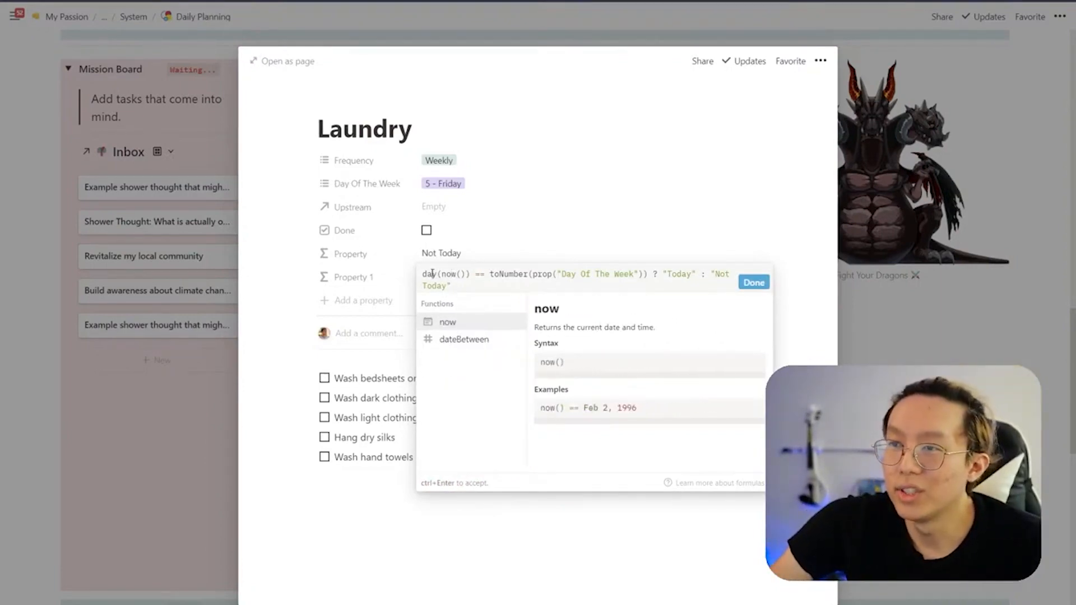
click(432, 273)
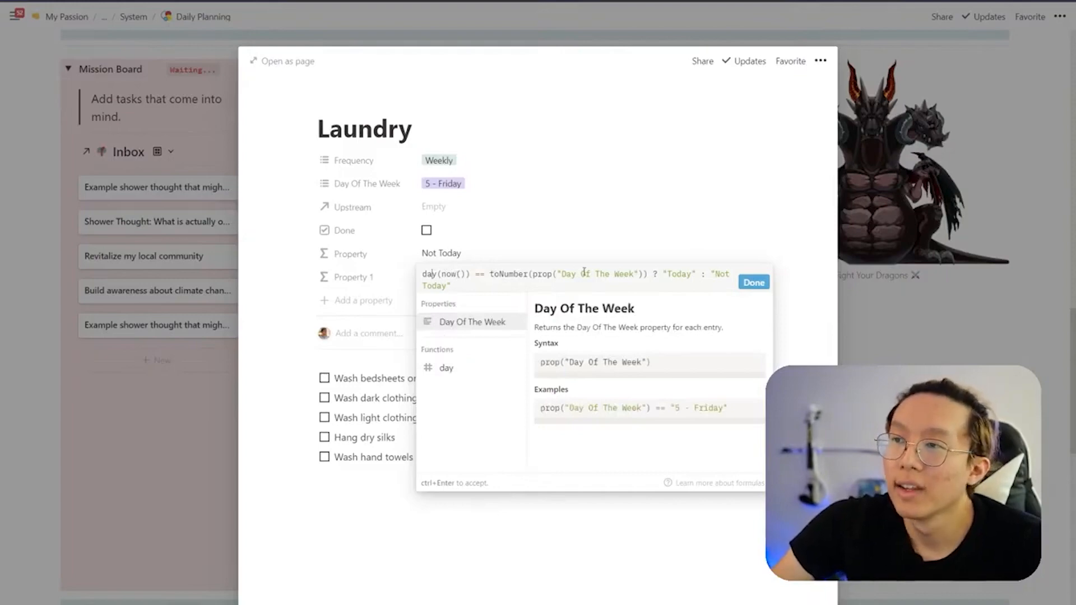
click(520, 274)
click(479, 274)
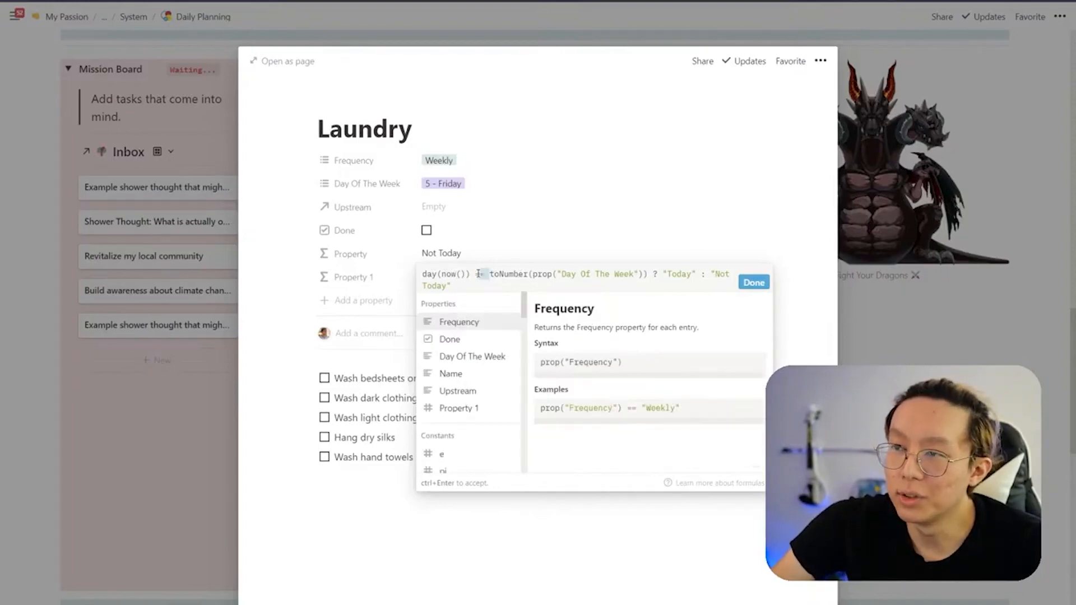
click(548, 274)
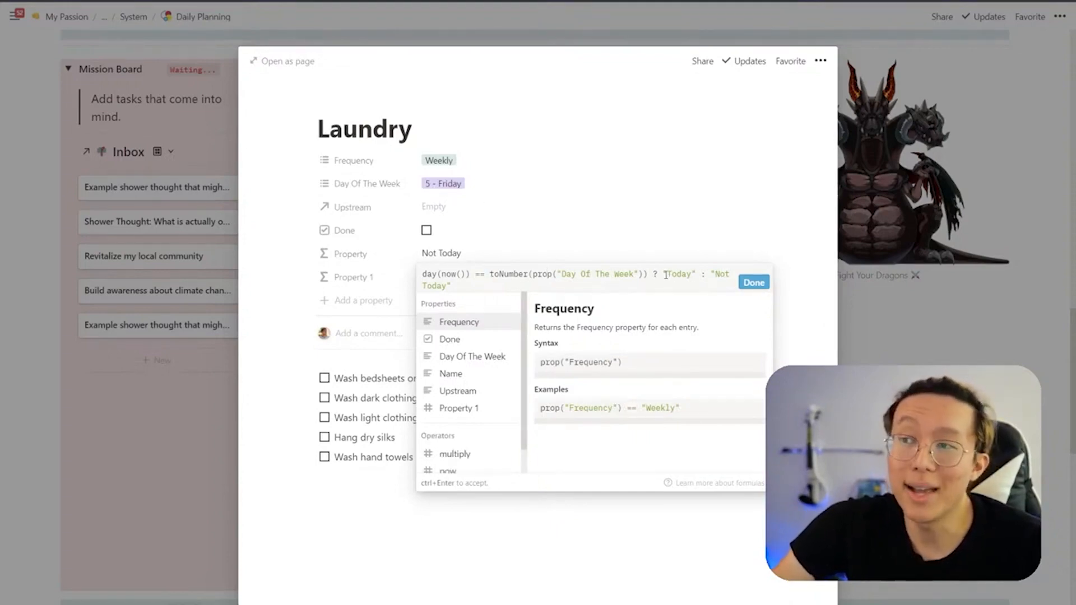
double_click(685, 274)
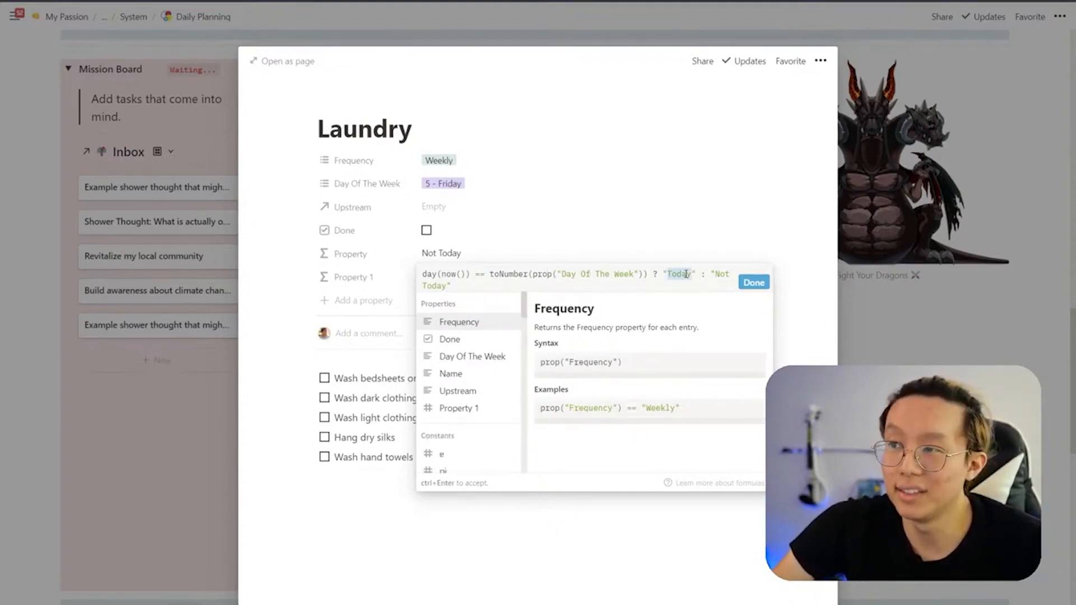
click(716, 275)
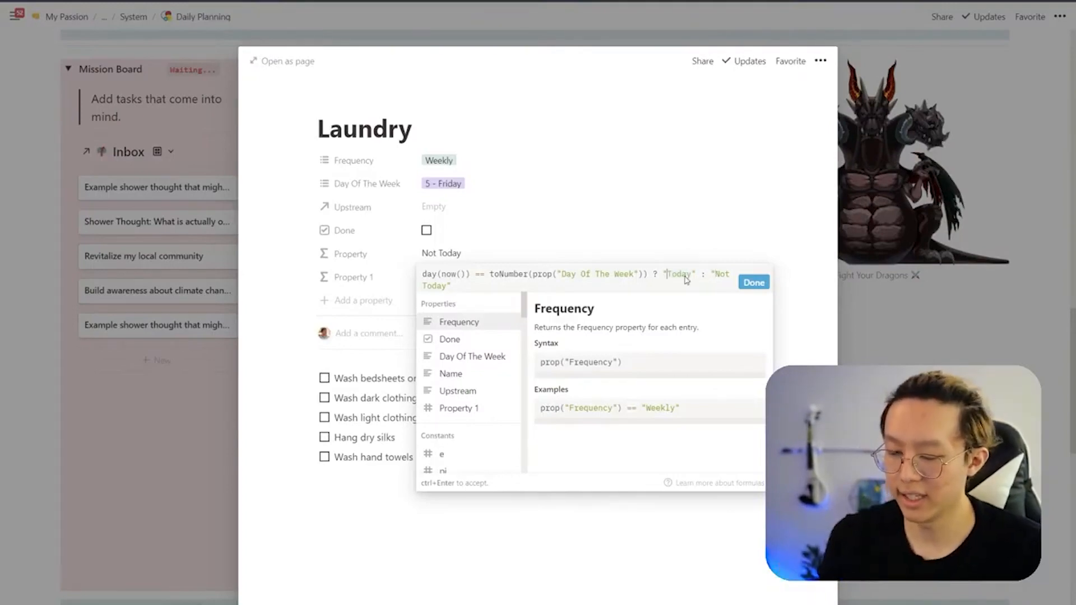
- Put a green check mark emoji before "Today" and a red cross emoji before "Not Today" in the formula, and accept it
text(check)
click(678, 326)
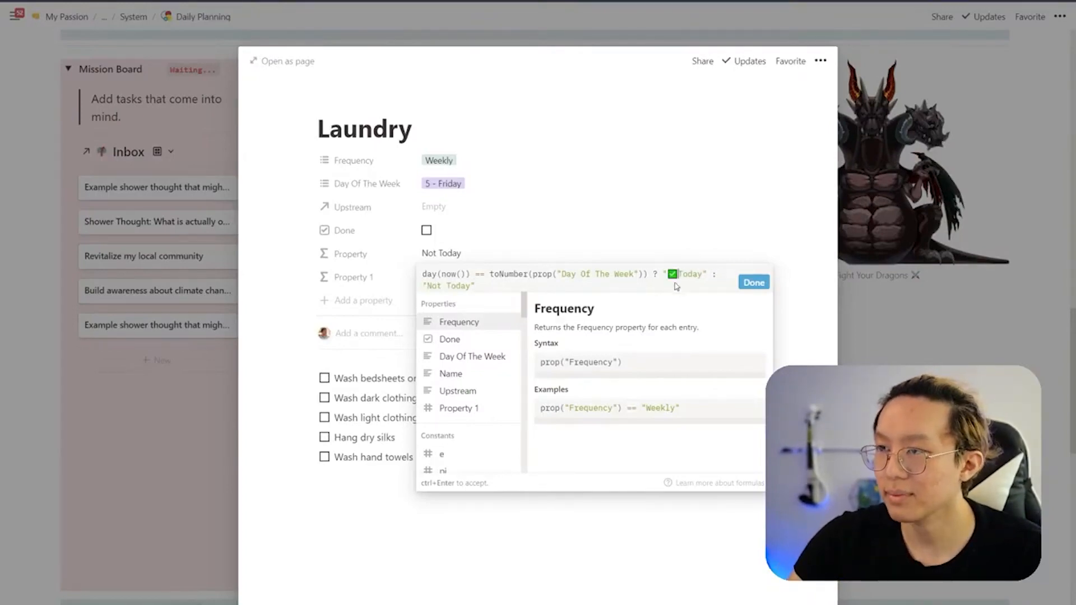
click(427, 288)
text(x)
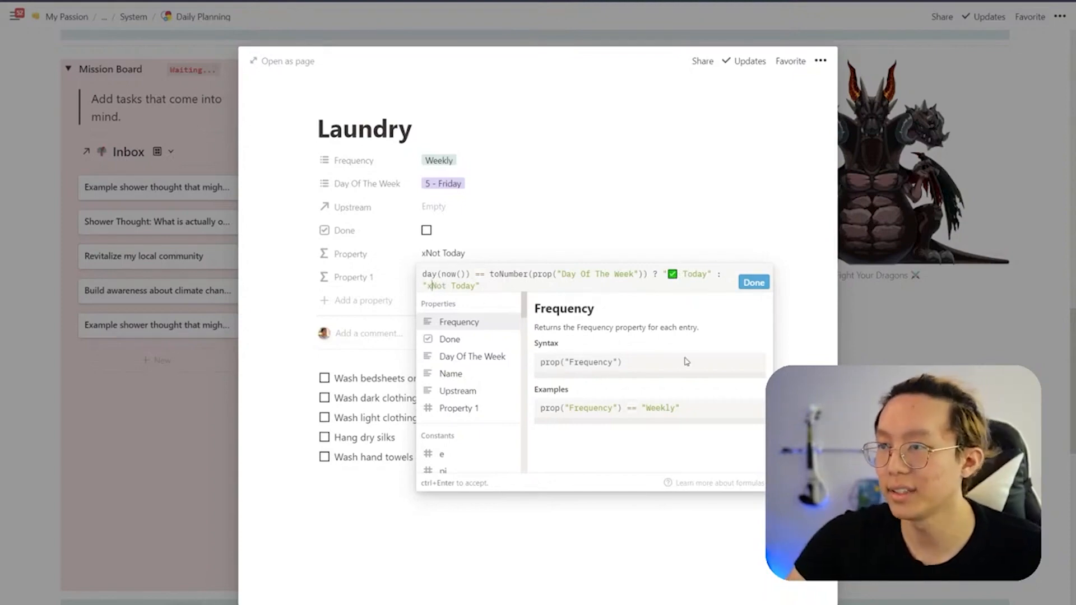
click(686, 362)
click(432, 286)
click(466, 274)
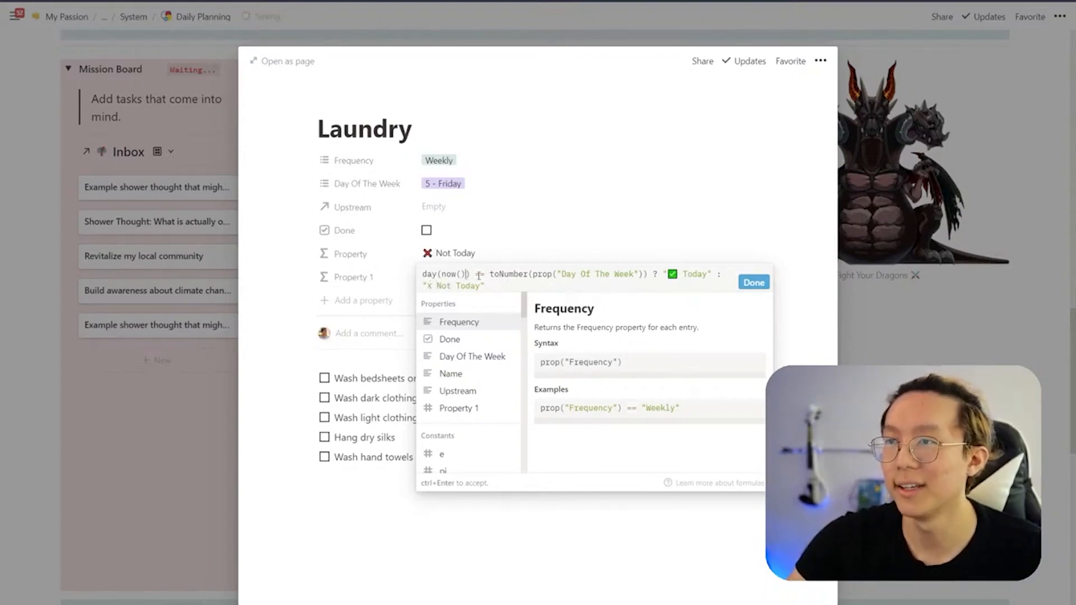
click(753, 282)
- Change Laundry's Day Of The Week from 5 - Friday to 6 - Saturday to test the formula
click(508, 185)
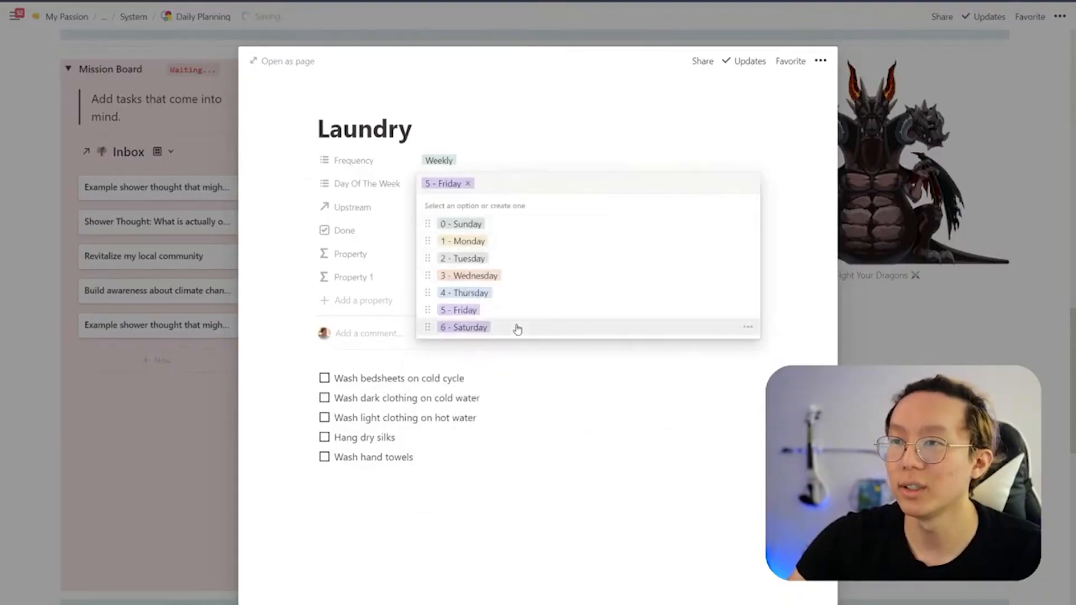
click(515, 329)
click(468, 183)
key(Escape)
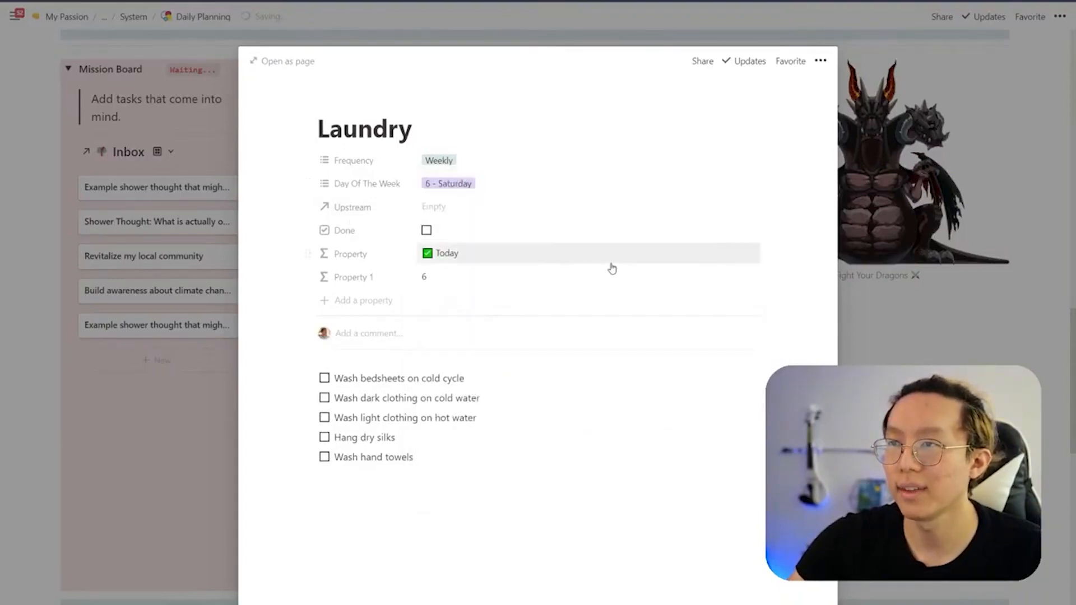
- Set Laundry's Day Of The Week back to 5 - Friday, removing 6 - Saturday
click(504, 183)
click(508, 311)
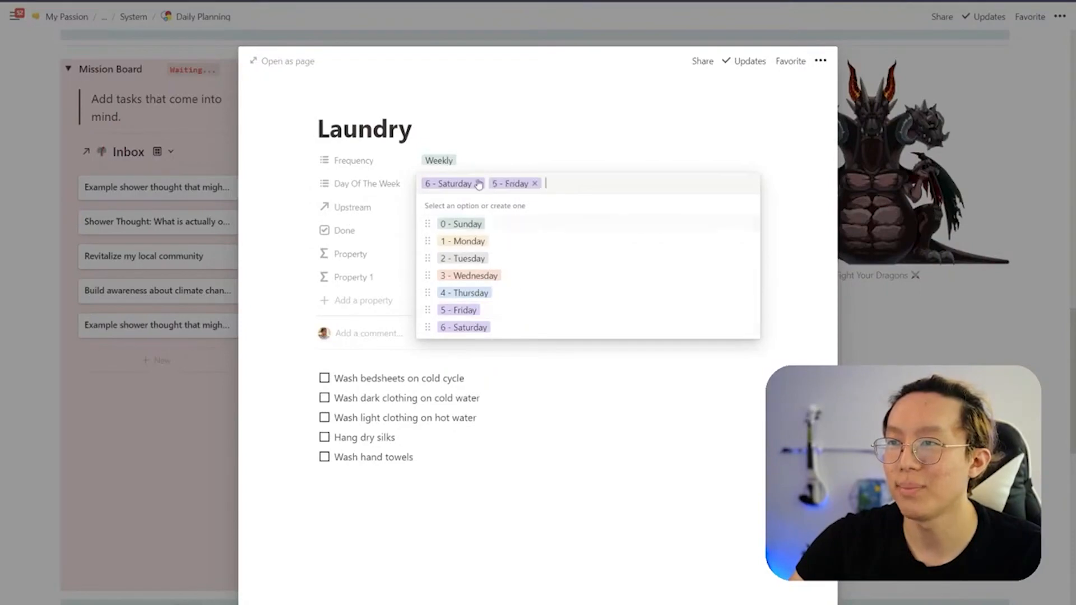
click(478, 184)
key(Escape)
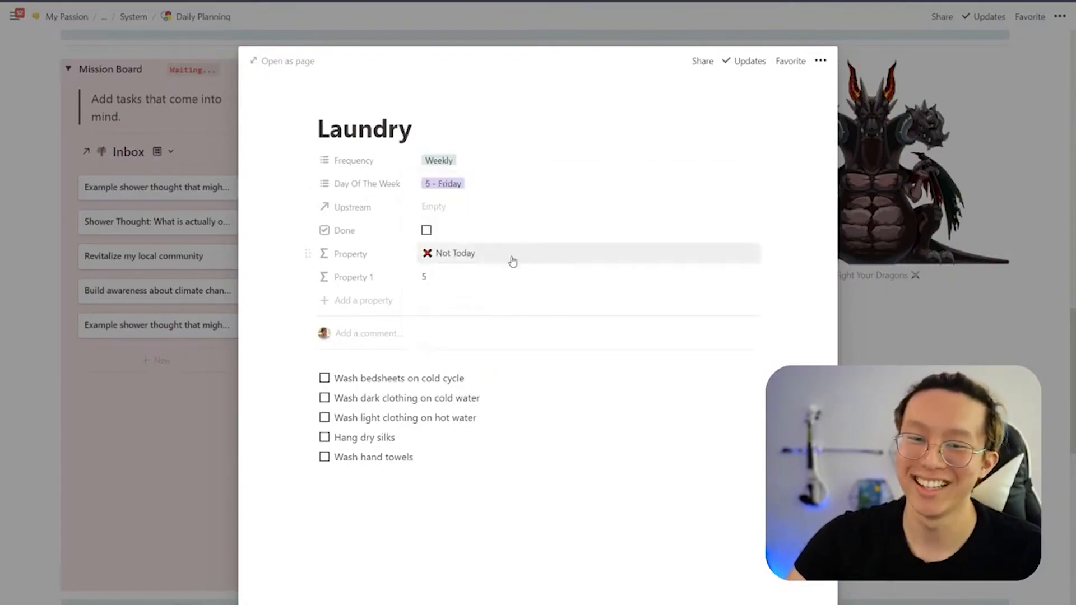
- Delete the Property 1 formula and rename the formula property holding the Today / Not Today result to Today Check
click(308, 278)
click(346, 417)
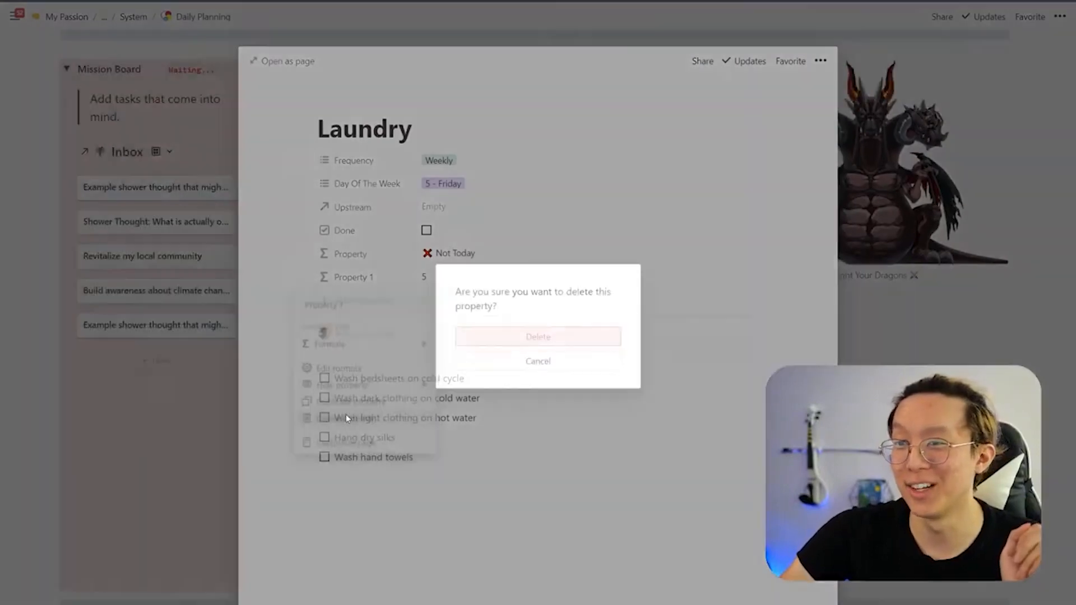
click(497, 339)
click(398, 255)
text(T)
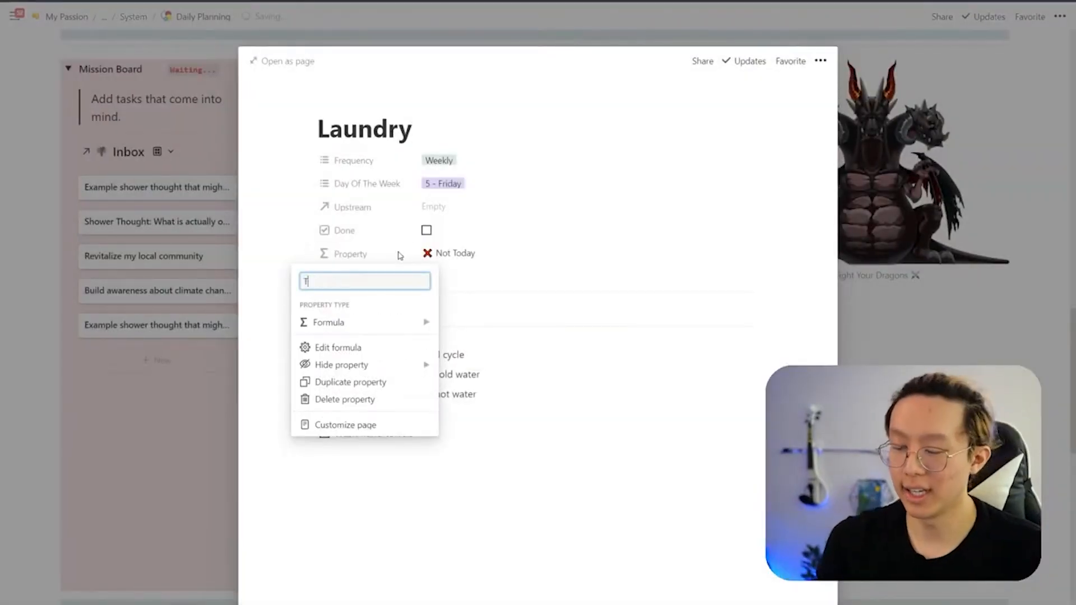
text(oday Check)
key(Return)
- Delete the leftover weekday-number formula property below Today Check and close the Laundry page
click(307, 276)
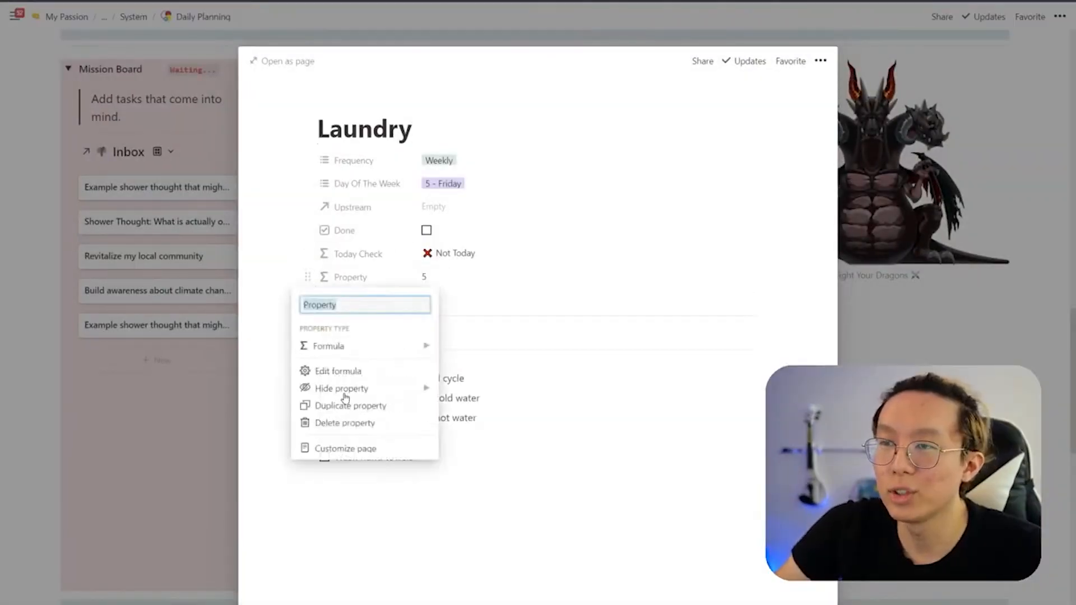
click(346, 421)
click(554, 339)
key(Escape)
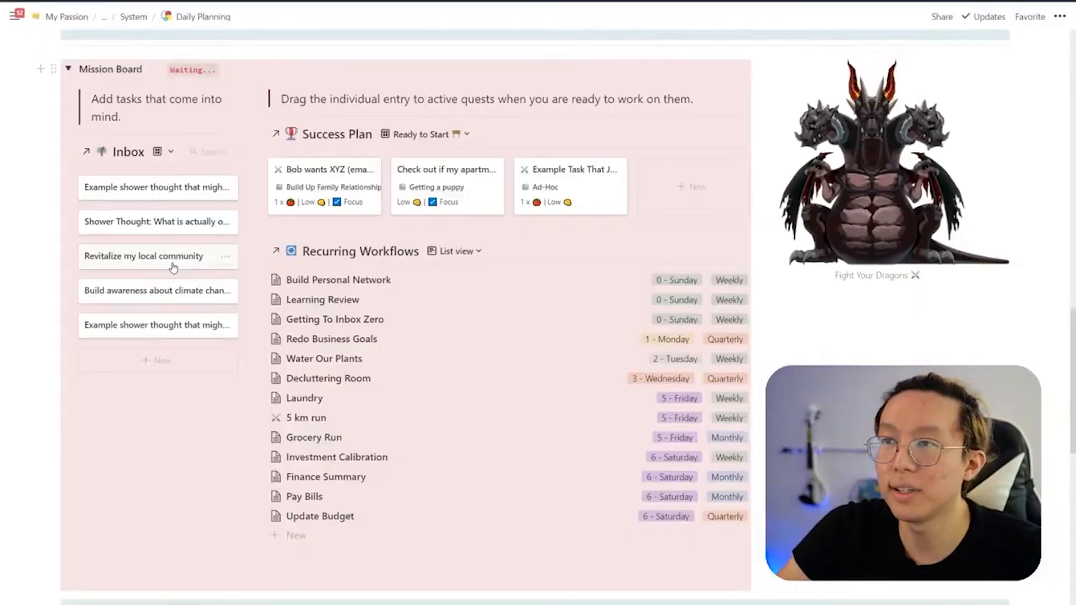
- Filter the Recurring Workflows list view to entries whose Today Check contains the green check mark emoji
click(695, 251)
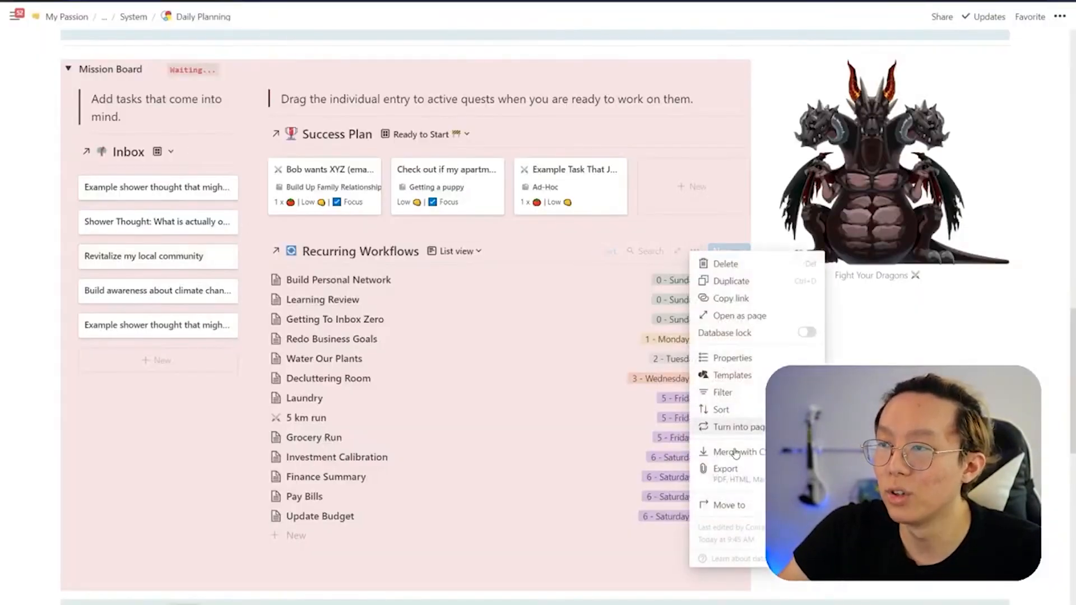
click(723, 393)
click(492, 365)
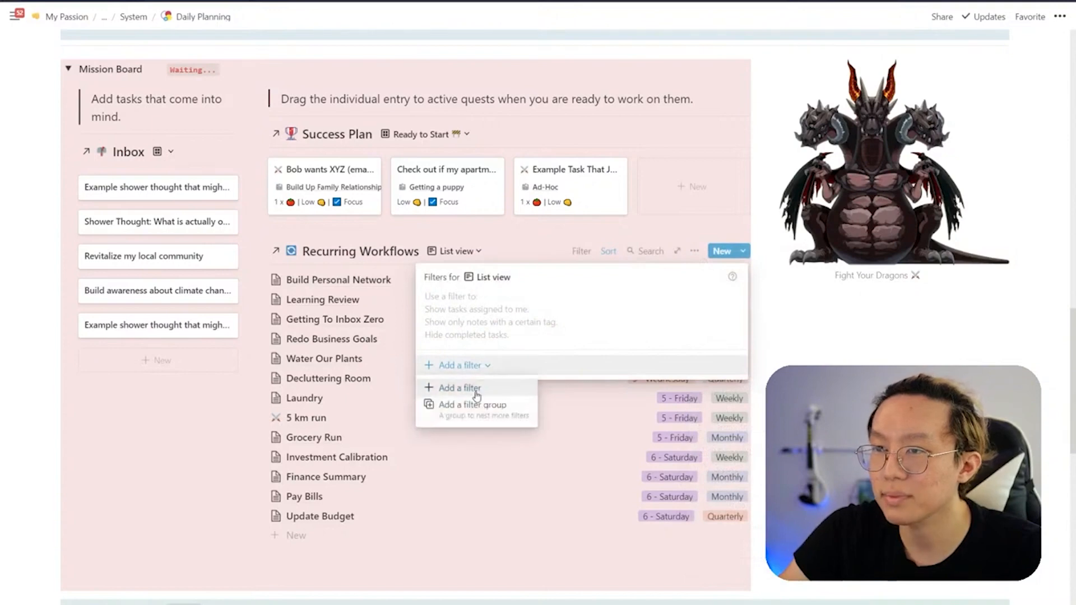
click(473, 389)
click(500, 302)
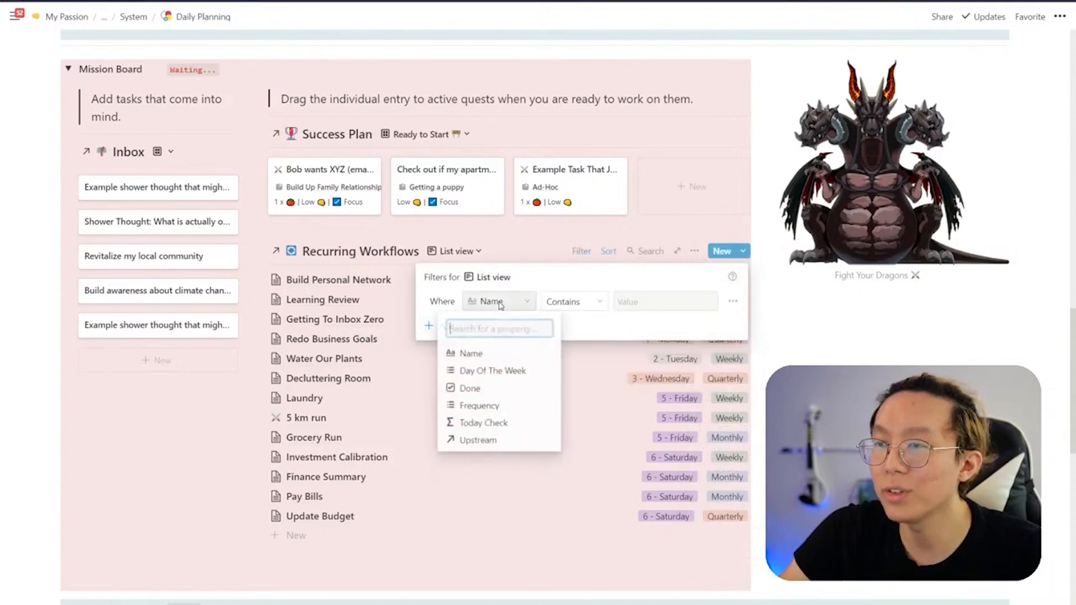
click(509, 423)
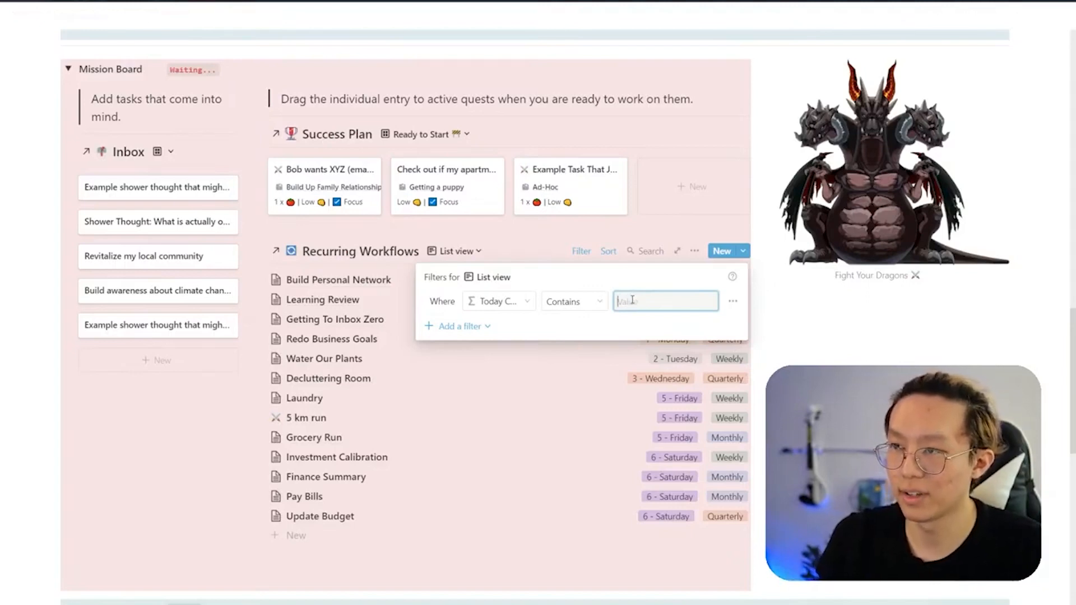
text(chec)
click(634, 365)
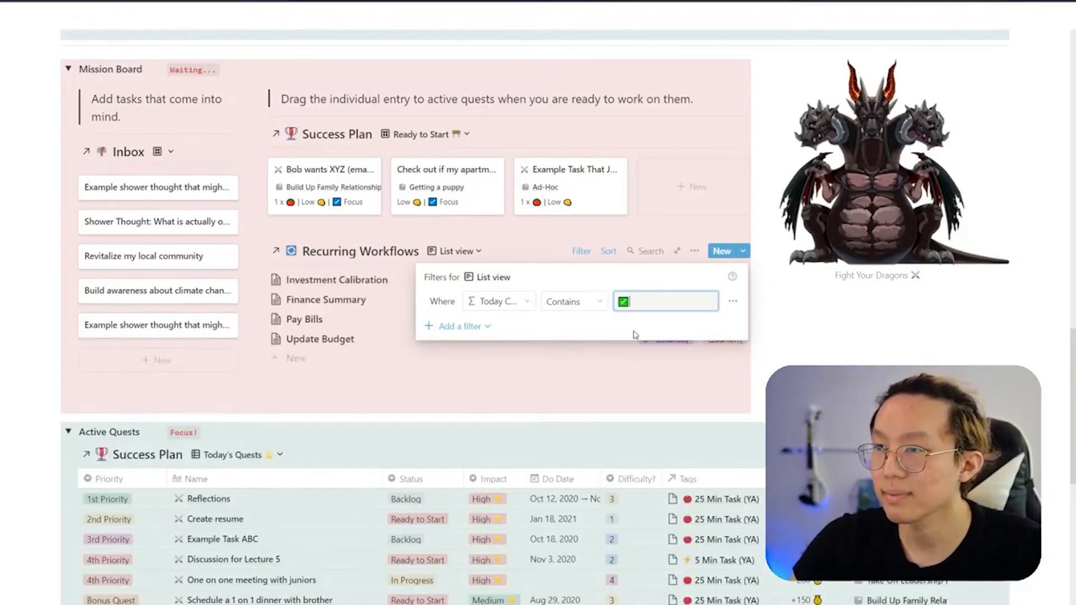
click(609, 251)
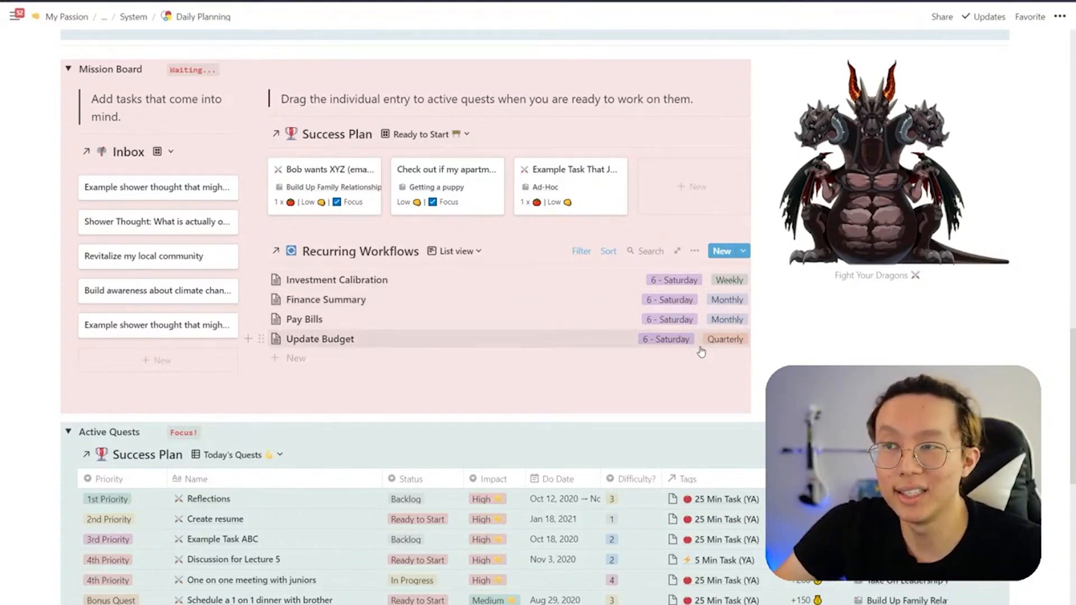
- Rename the Recurring Workflows list view to Weekly Workflows
click(474, 252)
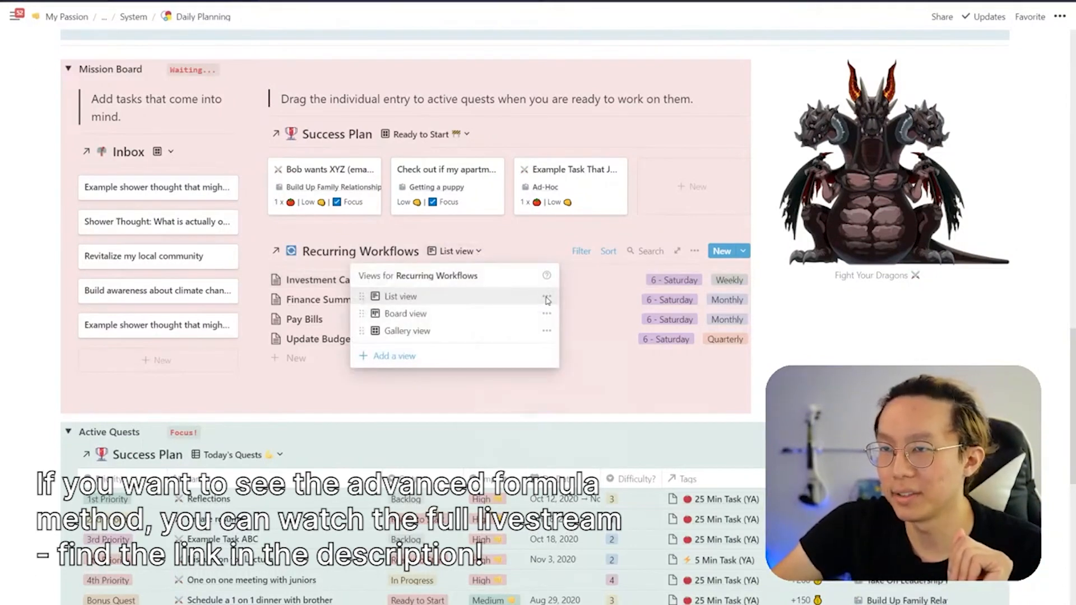
click(546, 300)
text(Weekly Workflows)
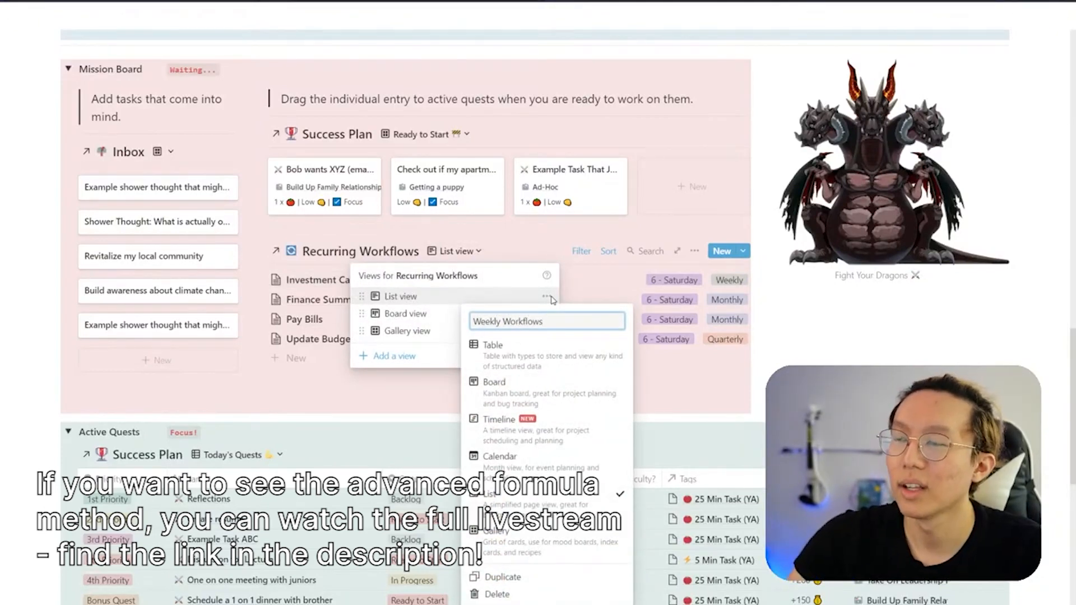
key(Return)
- Duplicate the Weekly Workflows view and name the copy Monthly Workflows
click(547, 296)
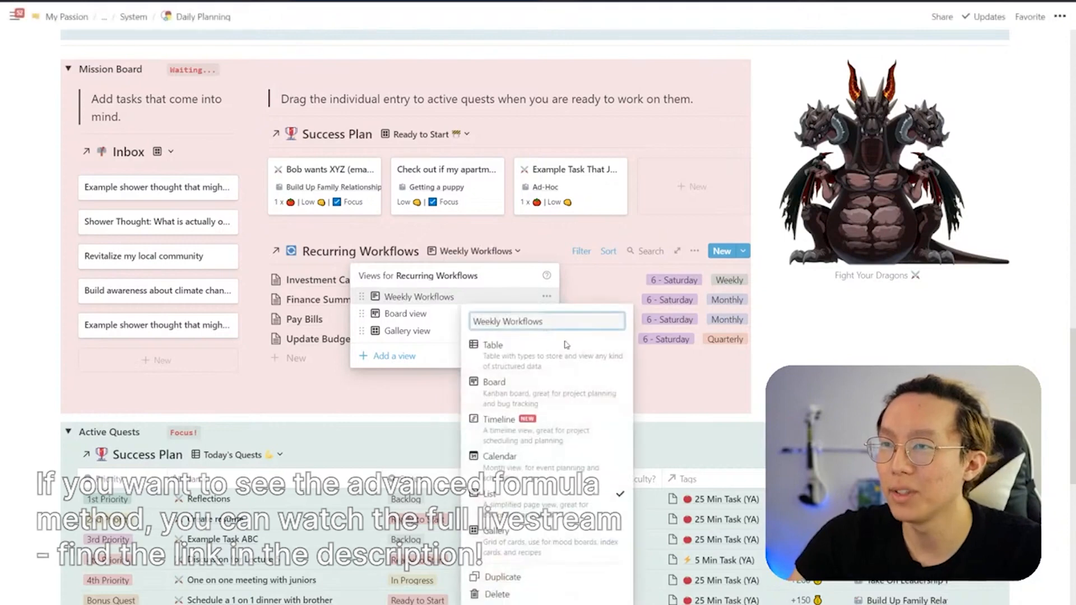
click(538, 577)
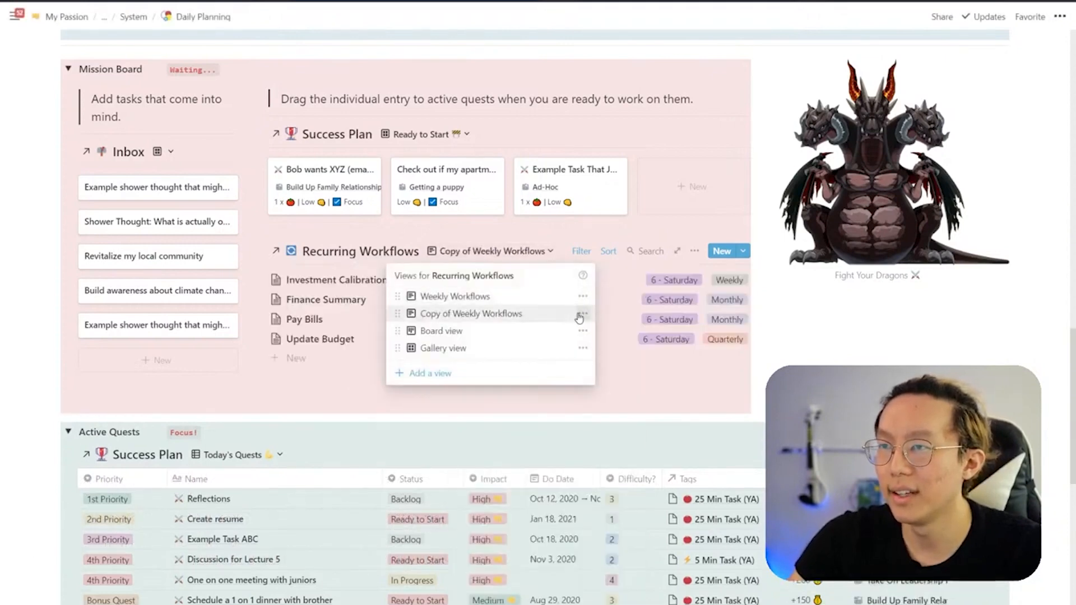
click(583, 314)
key(ctrl+shift+Left)
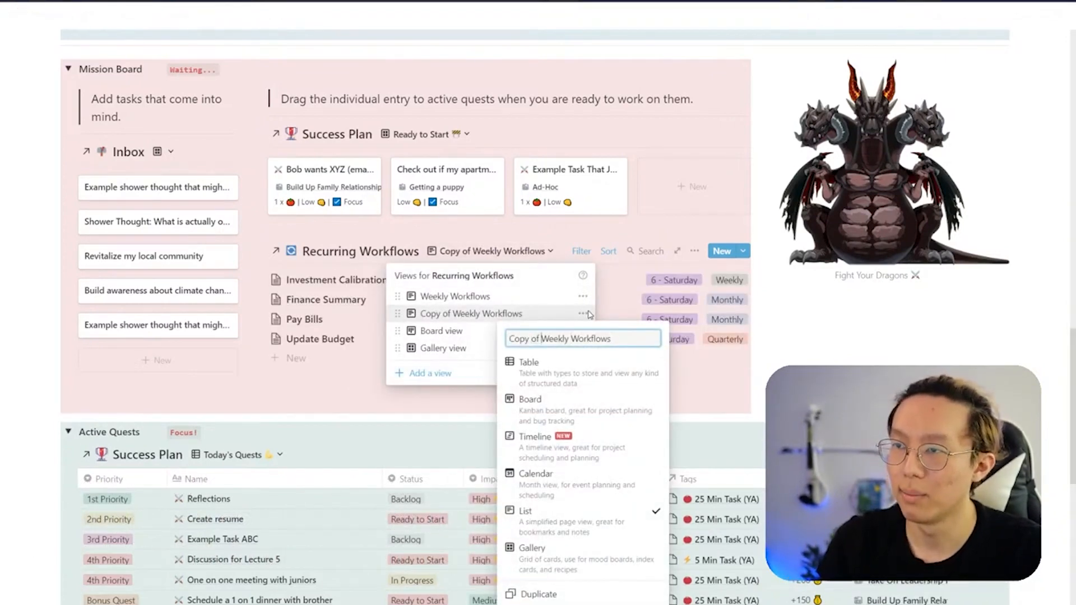
key(ctrl+shift+Left)
key(ctrl+shift+Left)
text(Monthly)
key(ctrl+Delete)
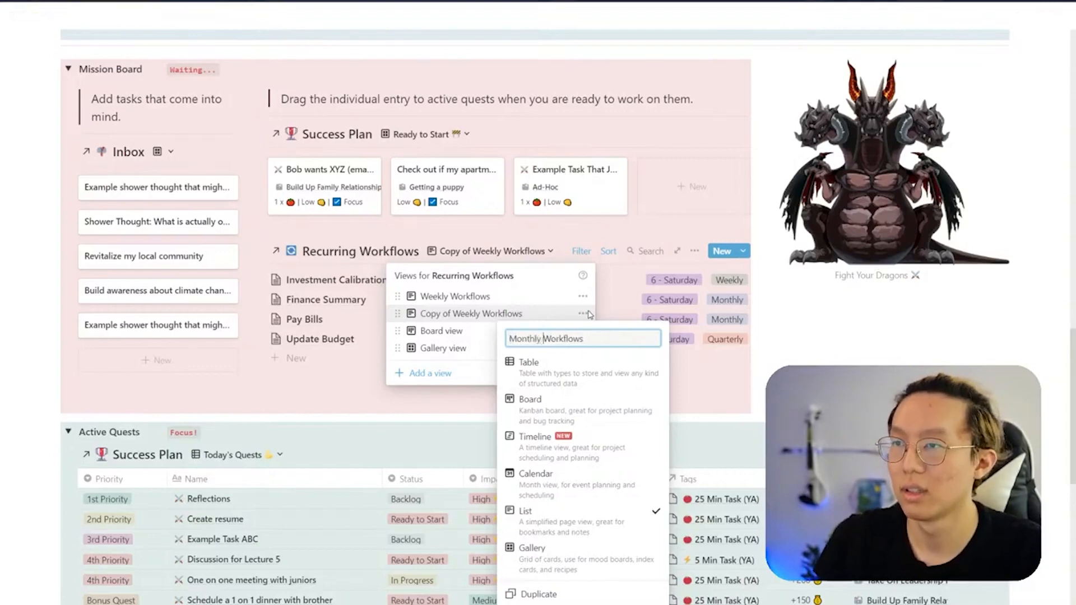
key(Return)
- Duplicate the Monthly Workflows view and name the copy Quarterly Workflows
click(586, 313)
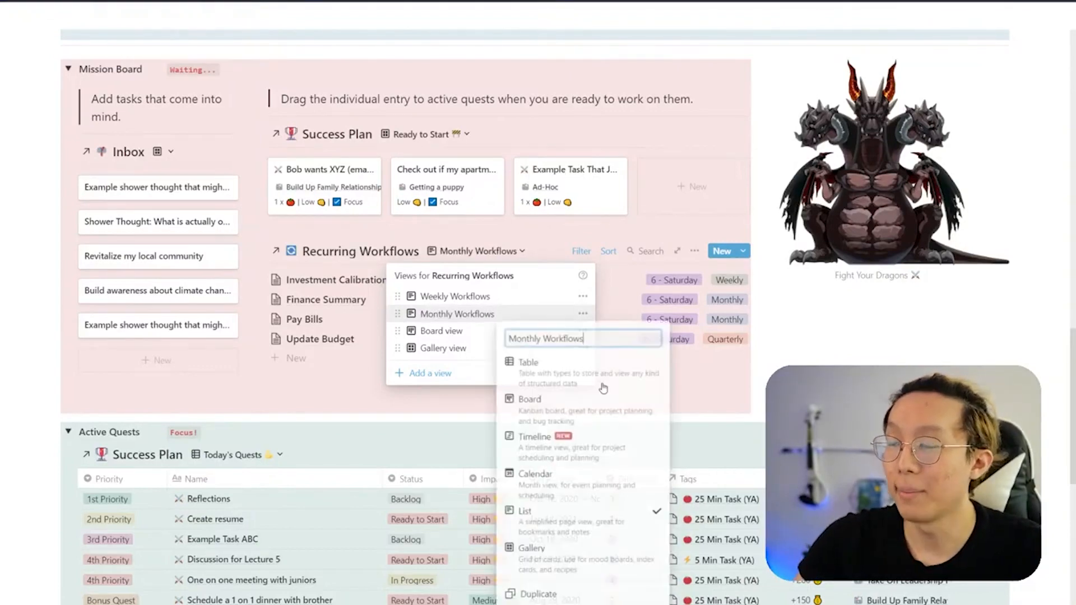
click(551, 589)
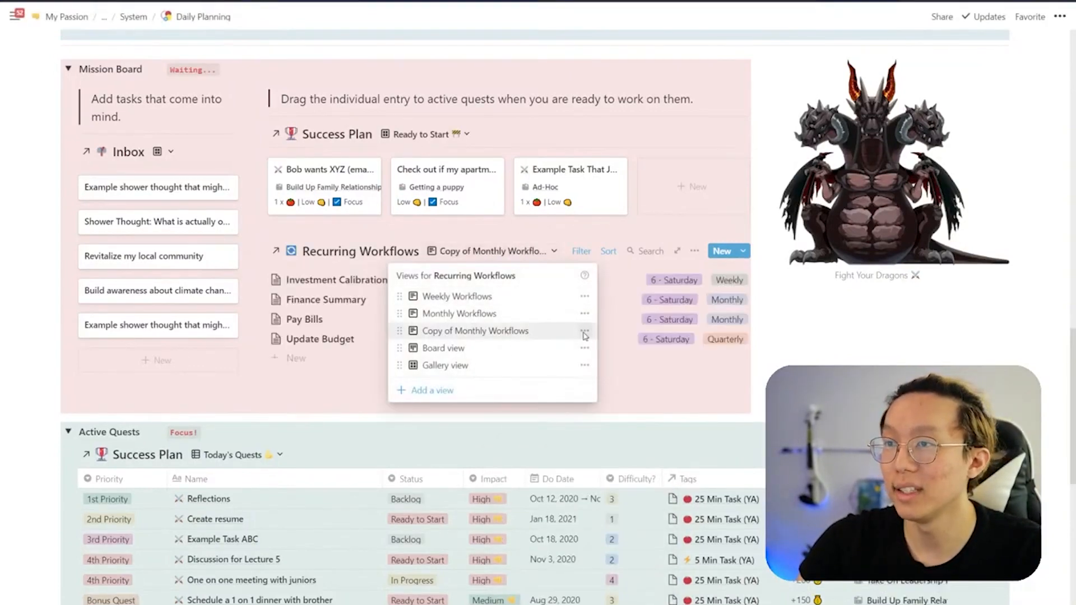
click(584, 331)
key(ctrl+shift+Right)
key(ctrl+shift+Right)
key(ctrl+shift+Right)
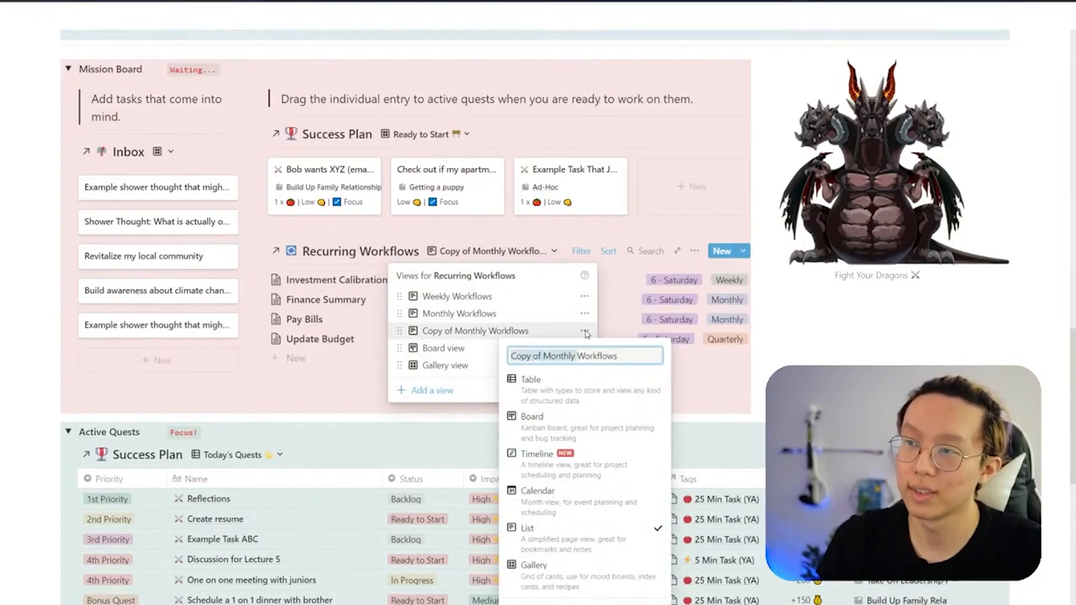
text(Quarterly)
key(Return)
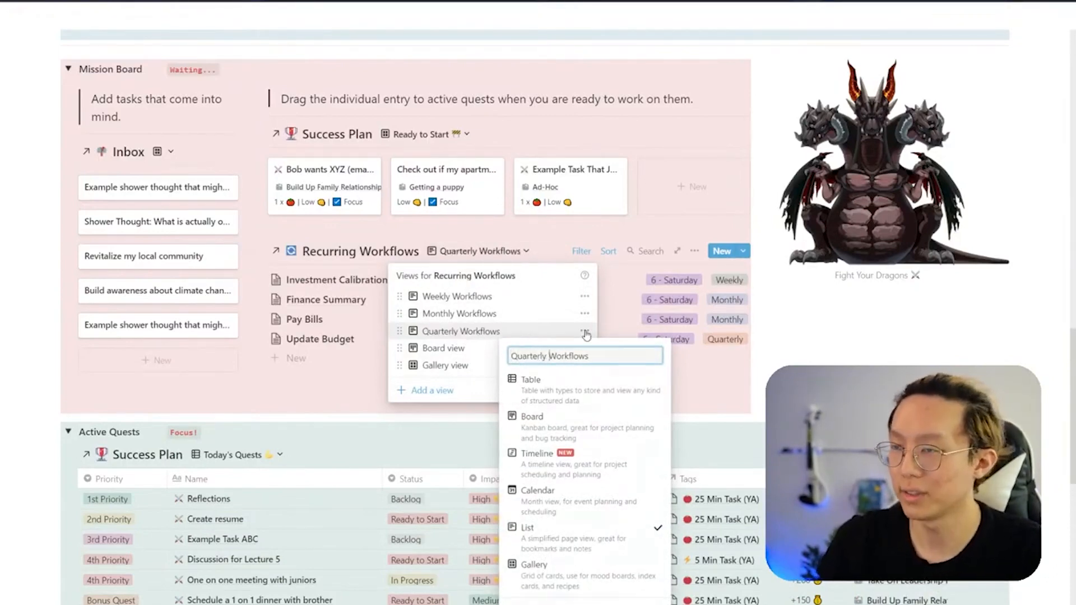
- Add a second filter condition to the Quarterly Workflows view: And Frequency contains Quarterly
click(595, 252)
click(582, 251)
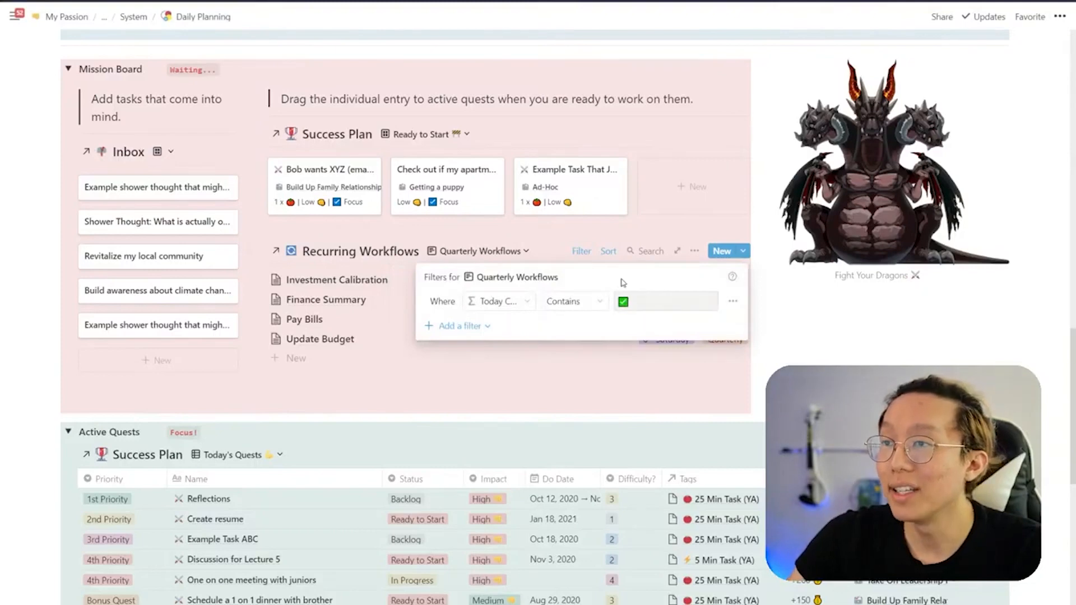
click(595, 253)
click(582, 251)
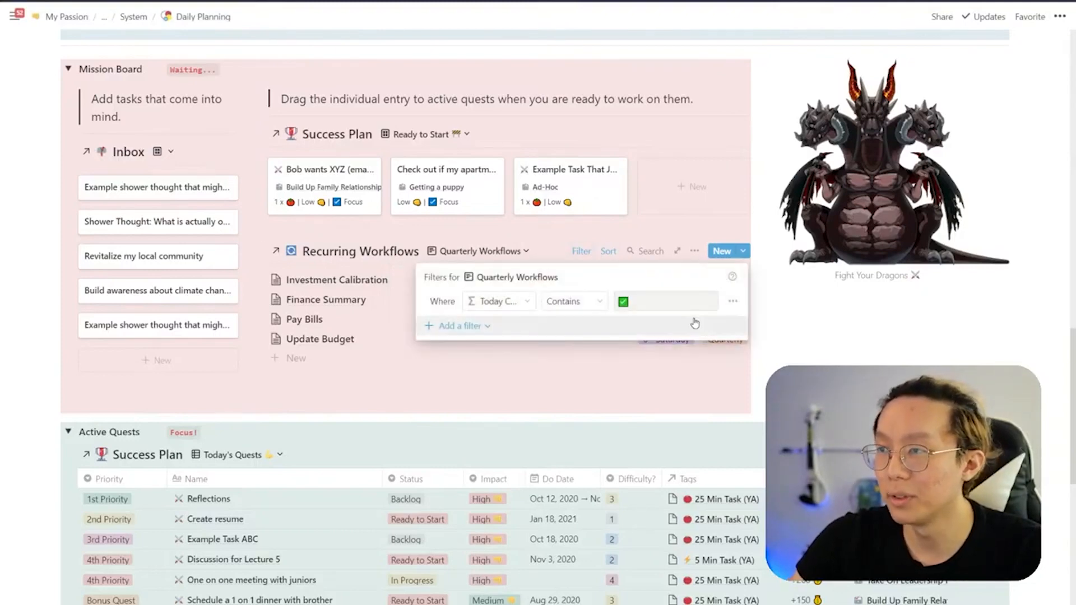
click(733, 300)
click(598, 335)
click(476, 348)
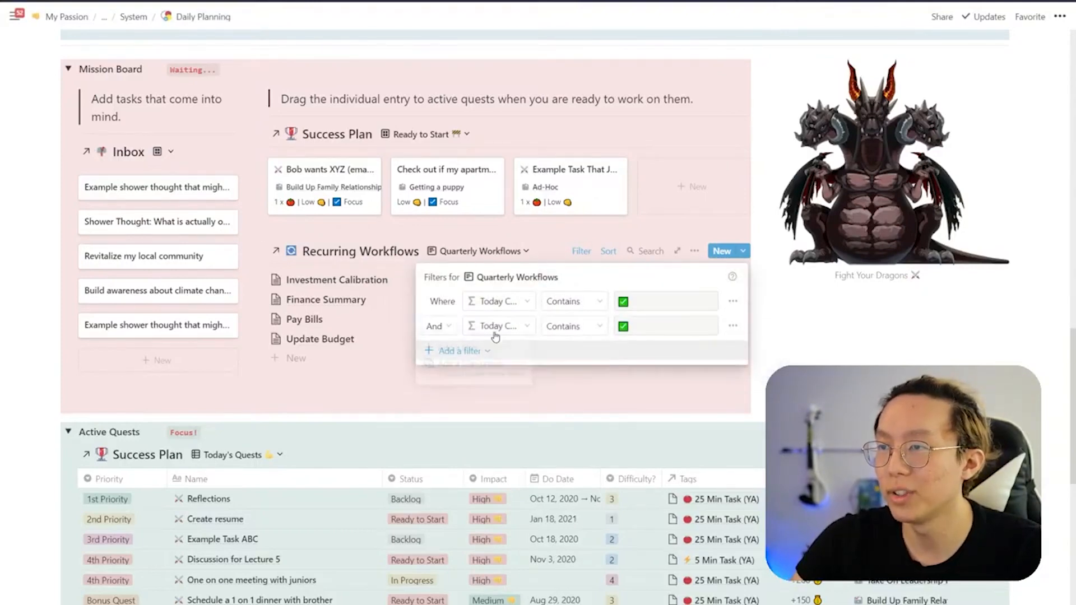
click(496, 327)
click(502, 429)
click(662, 326)
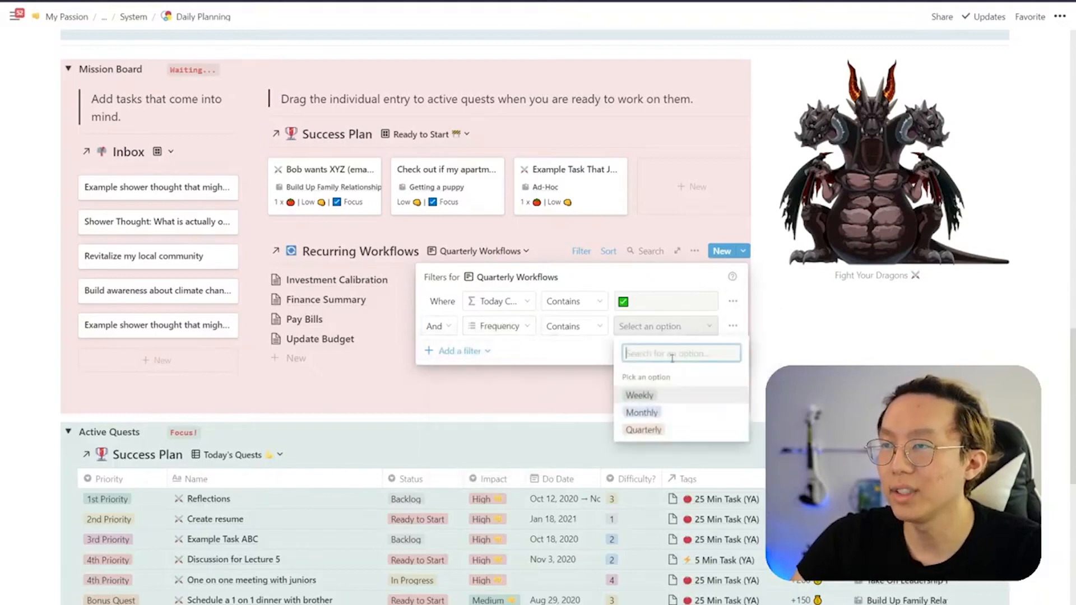
click(678, 430)
click(491, 257)
- Add a second filter condition to the Monthly Workflows view: And Frequency contains Monthly
click(491, 257)
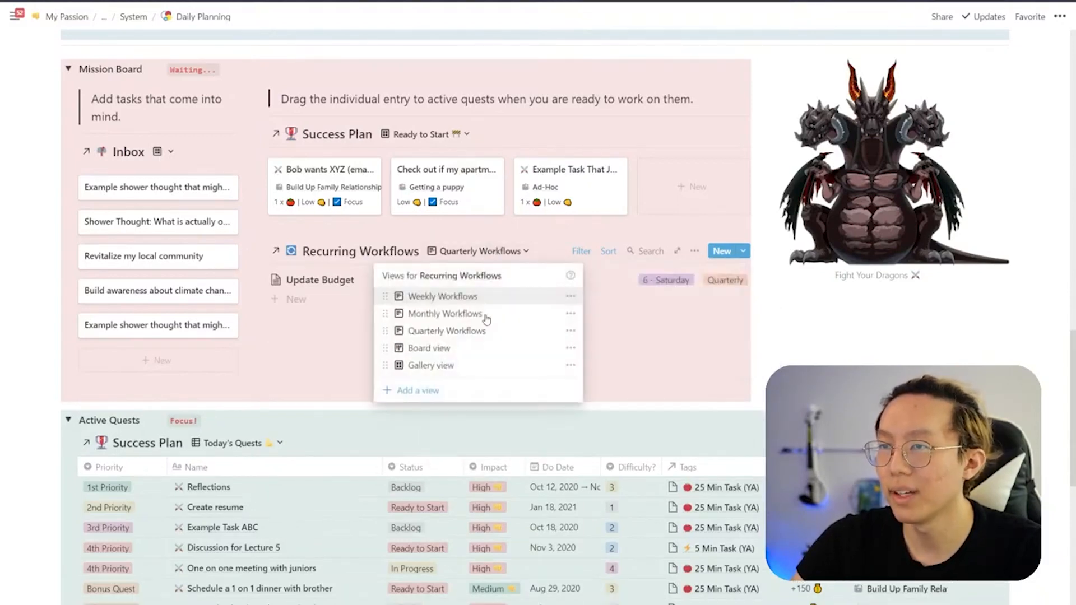
click(482, 312)
click(583, 253)
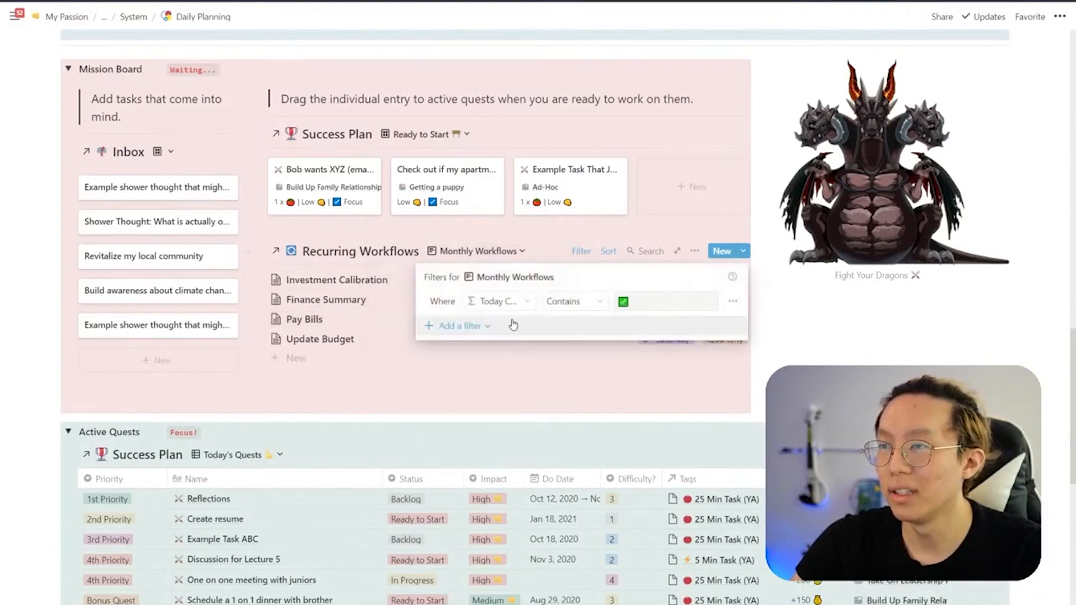
click(460, 326)
click(459, 348)
click(496, 326)
click(480, 429)
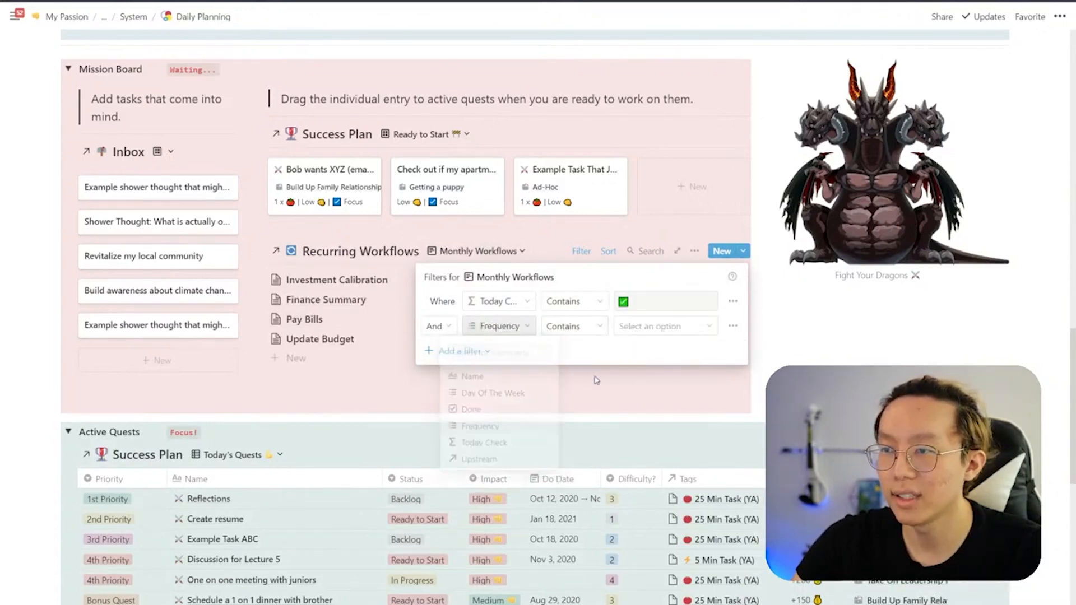
click(661, 326)
click(650, 410)
click(500, 244)
- Add a second filter condition to the Weekly Workflows view: And Frequency contains Weekly
click(493, 250)
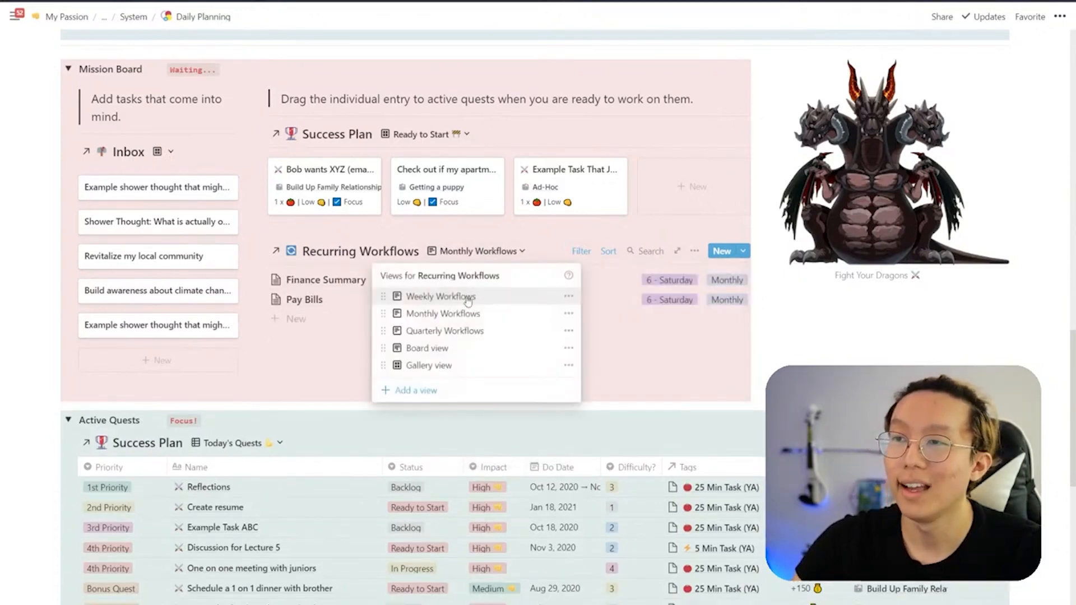
click(449, 298)
click(582, 251)
click(482, 327)
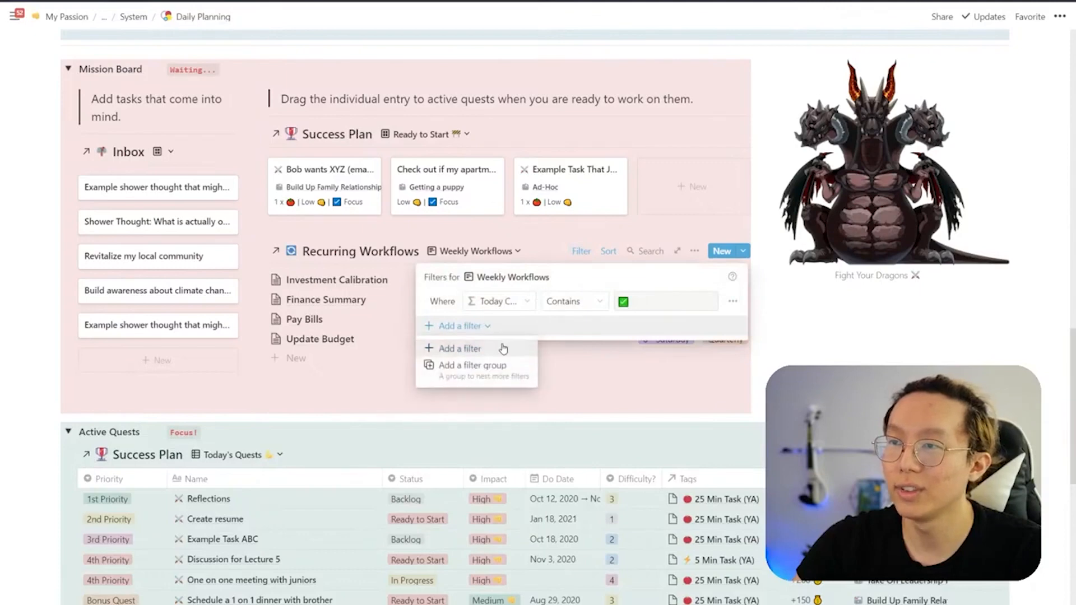
click(460, 348)
click(496, 326)
click(479, 431)
click(661, 326)
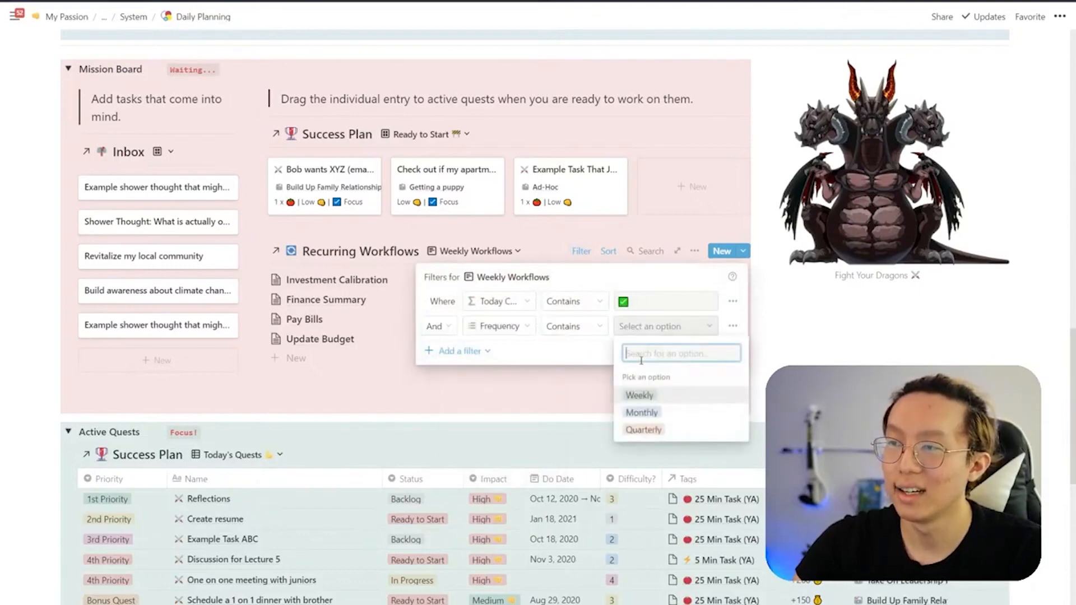
click(636, 392)
click(499, 232)
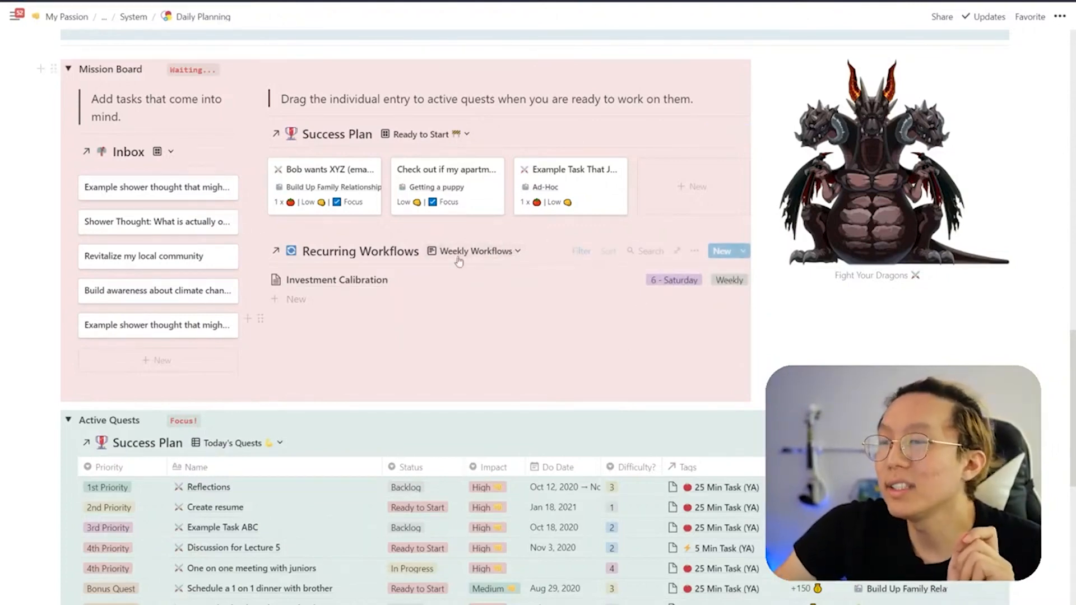
- Switch Recurring Workflows to the Monthly Workflows view to check its filtered entries
click(497, 253)
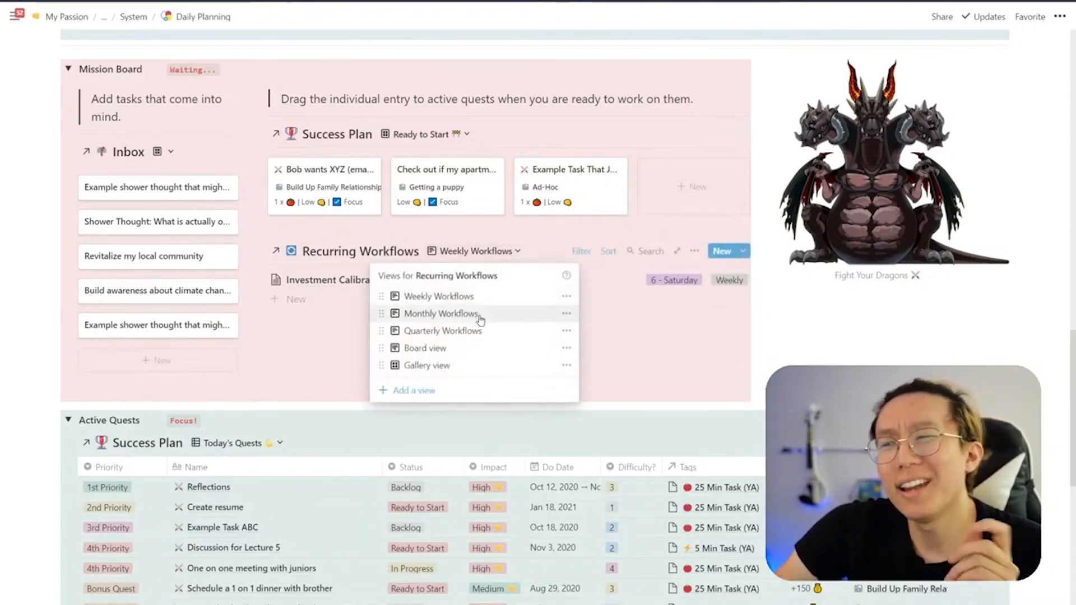
click(481, 317)
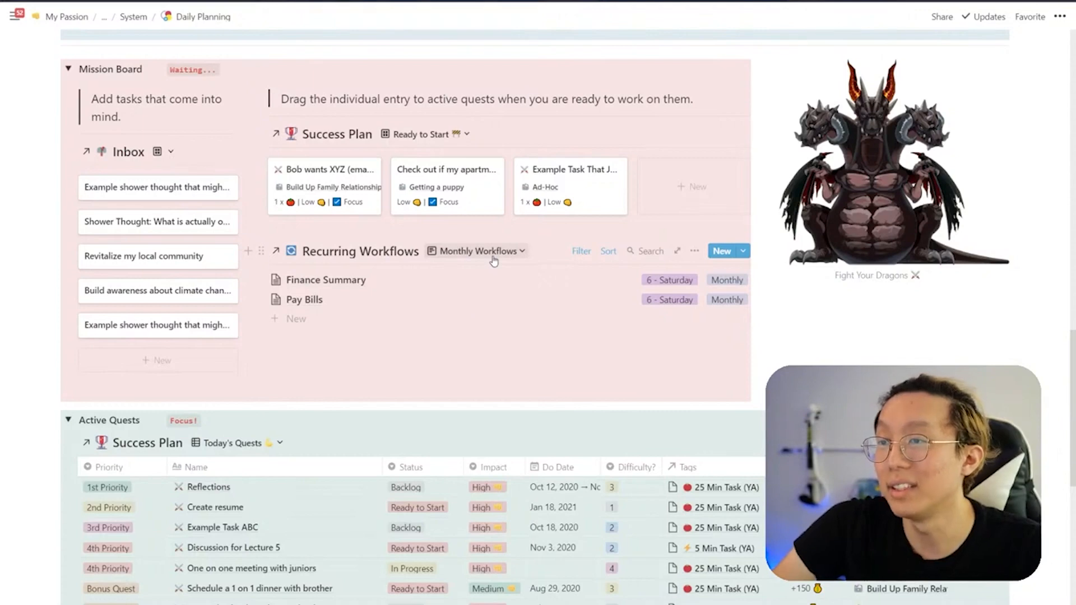
- Go through the Weekly, Monthly and Quarterly Workflows views of Recurring Workflows to compare their filtered entries
click(493, 260)
click(483, 295)
click(495, 259)
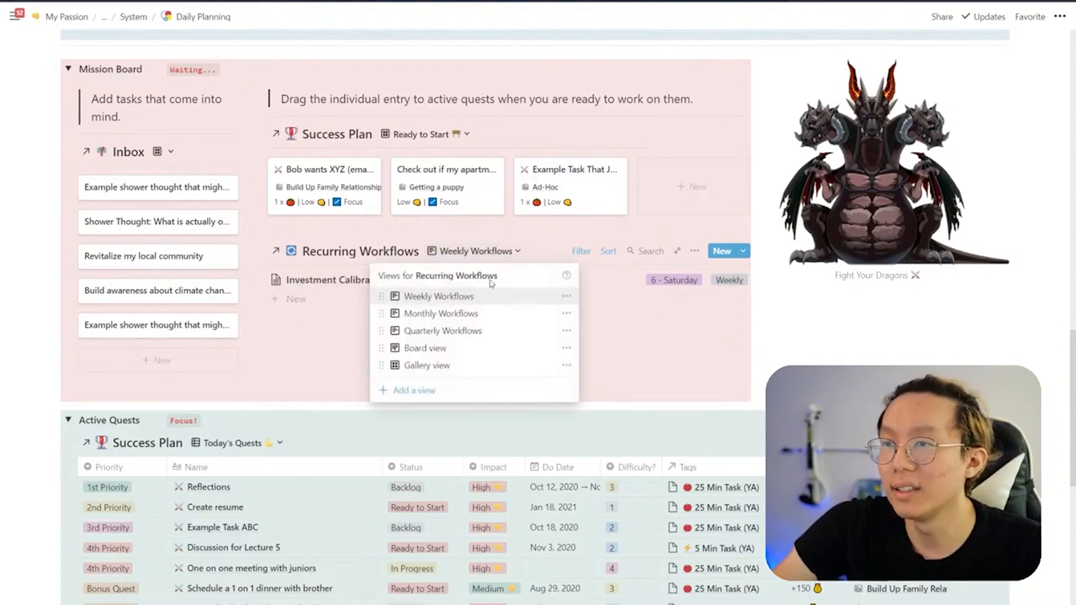
click(480, 313)
click(482, 253)
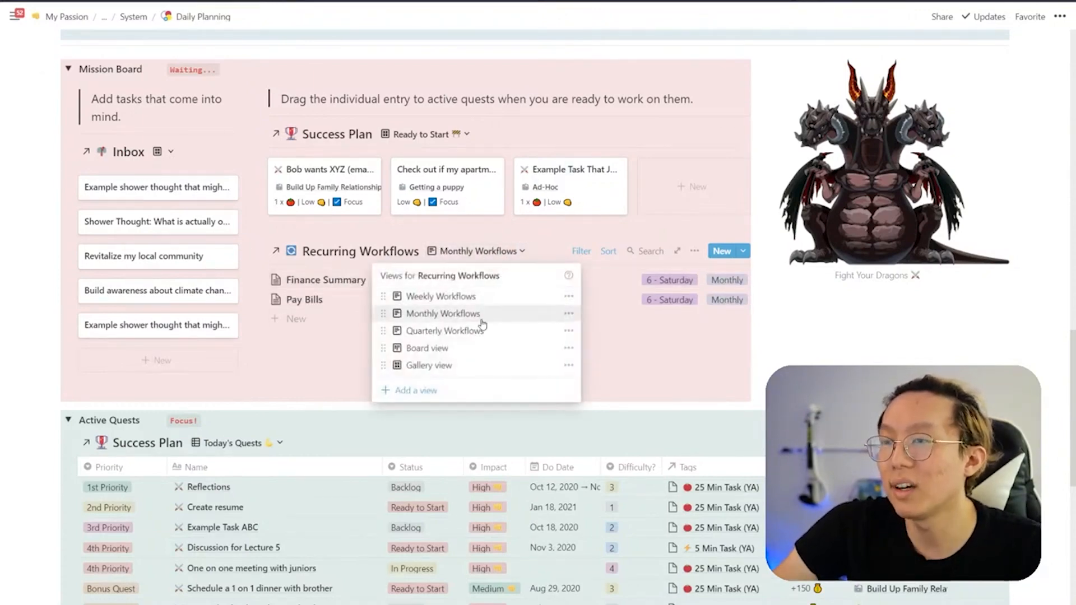
click(482, 330)
click(485, 253)
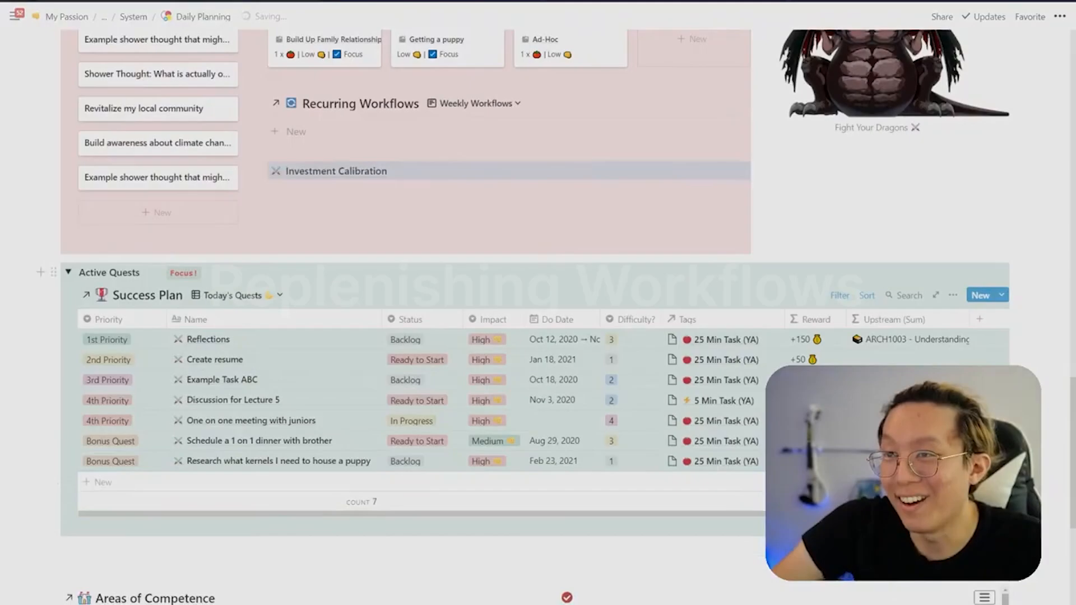
- Insert a template button block beneath the Recurring Workflows database in the Mission Board
scroll(478, 250, up, 2)
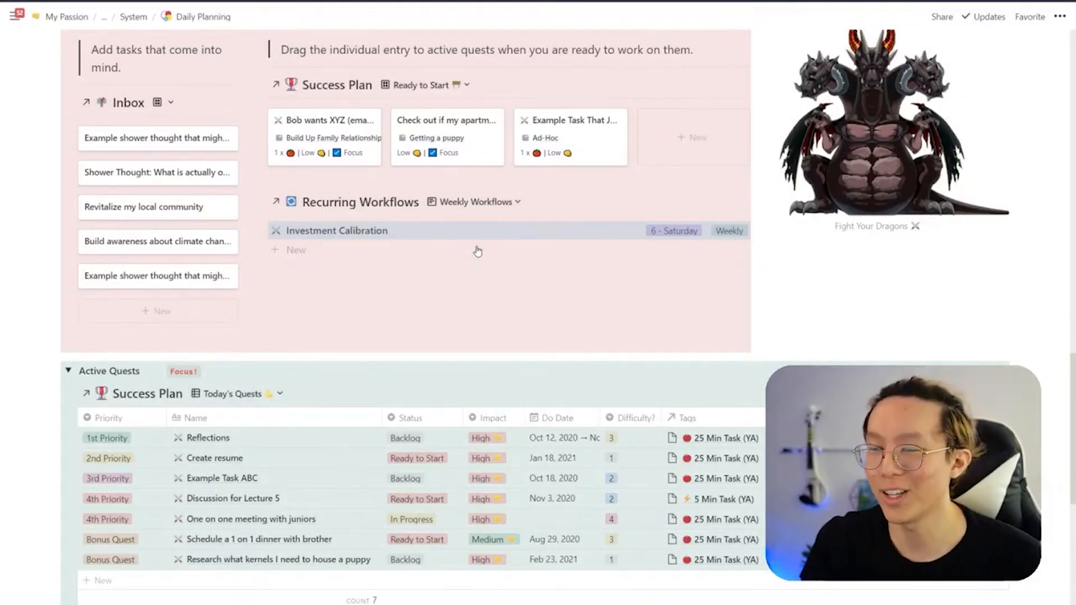
click(461, 279)
key(Return)
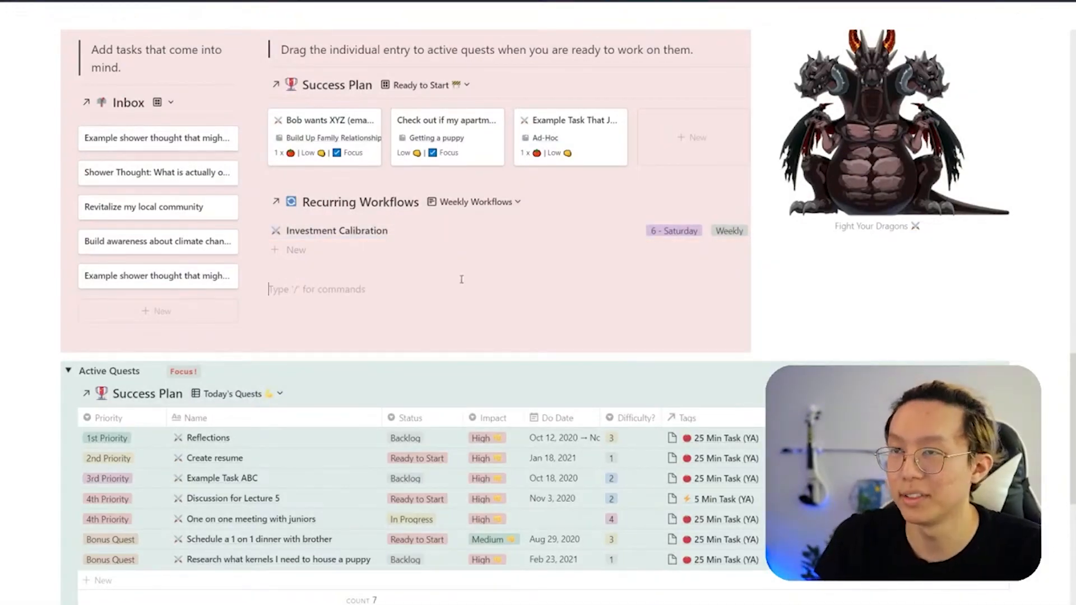
text(/)
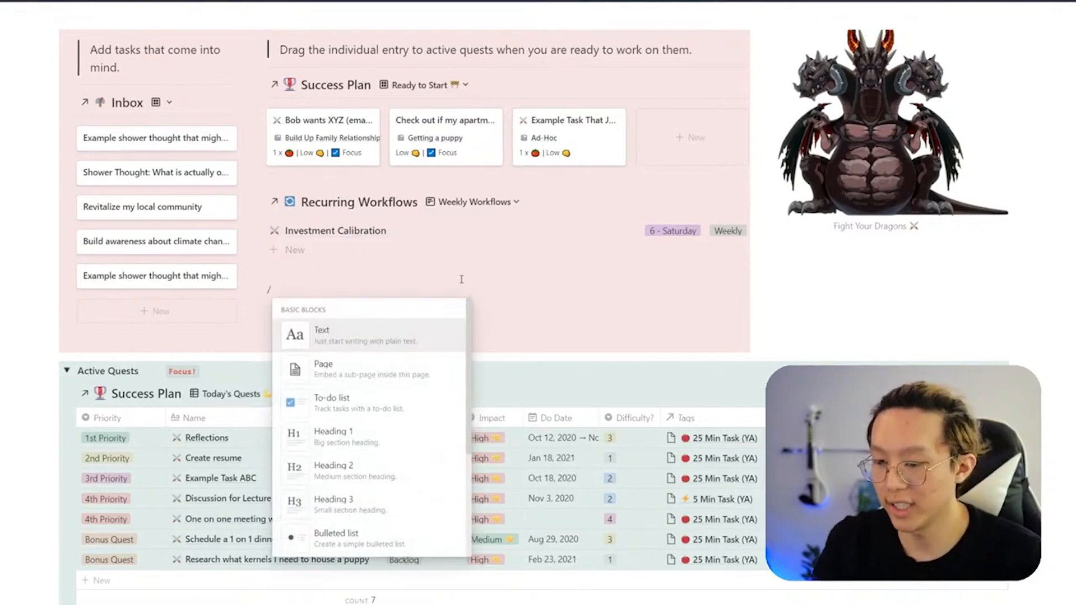
text(templat)
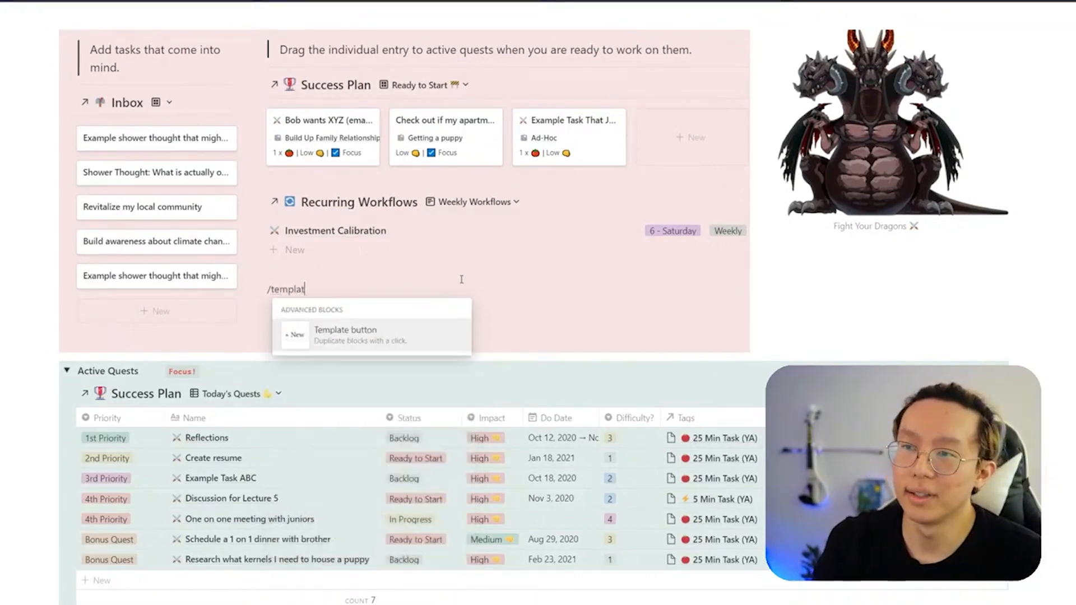
key(Return)
- Name the template button Replenish Your Workflows, delete the default to-do from its template, and close its configuration
triple_click(379, 384)
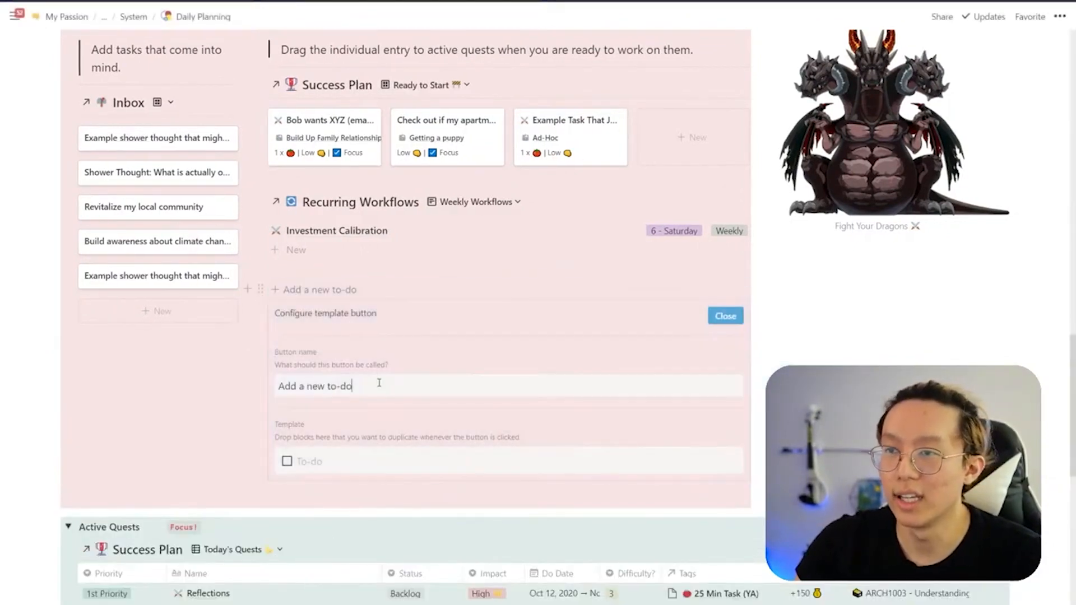
text(Replenish Your)
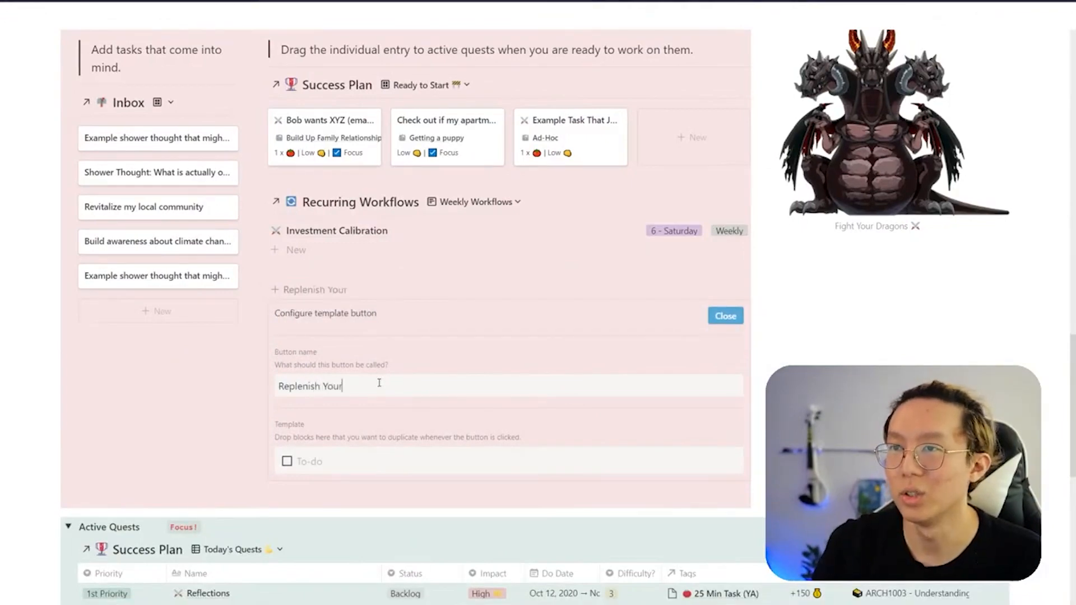
text( Workflows)
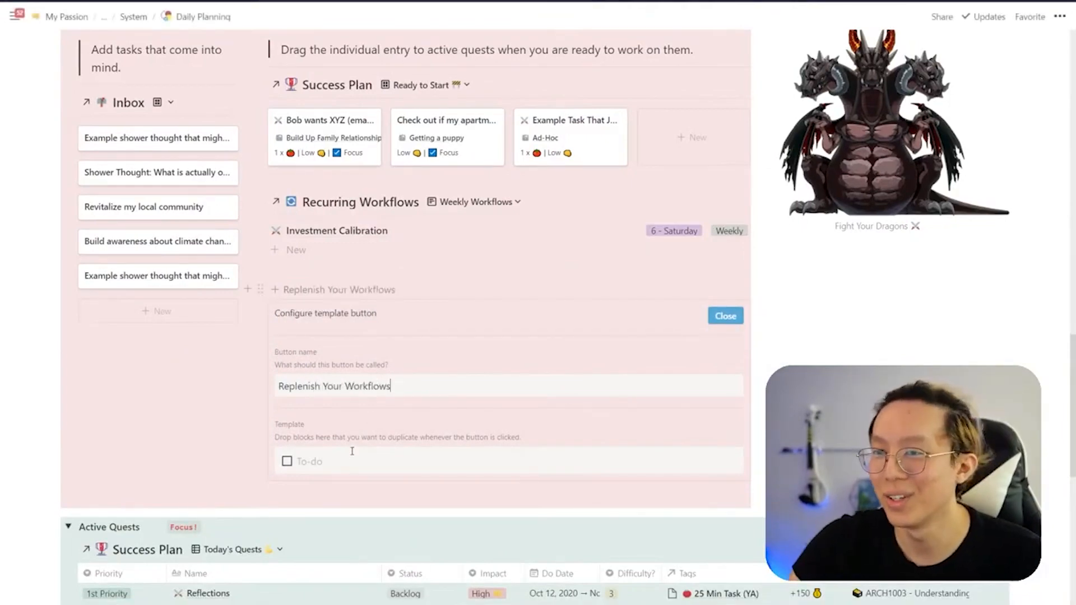
key(BackSpace)
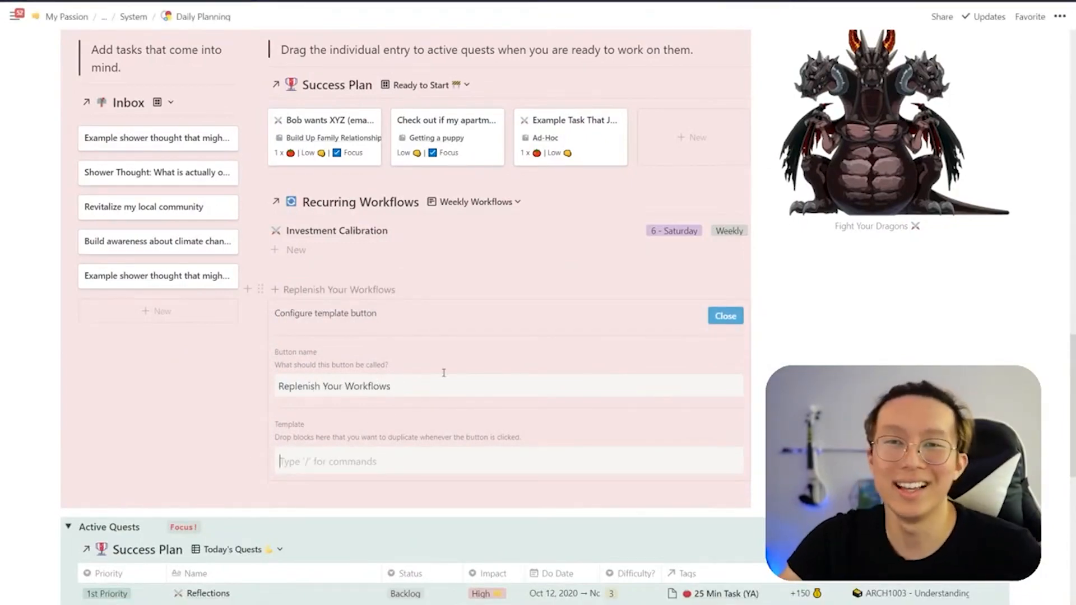
click(725, 316)
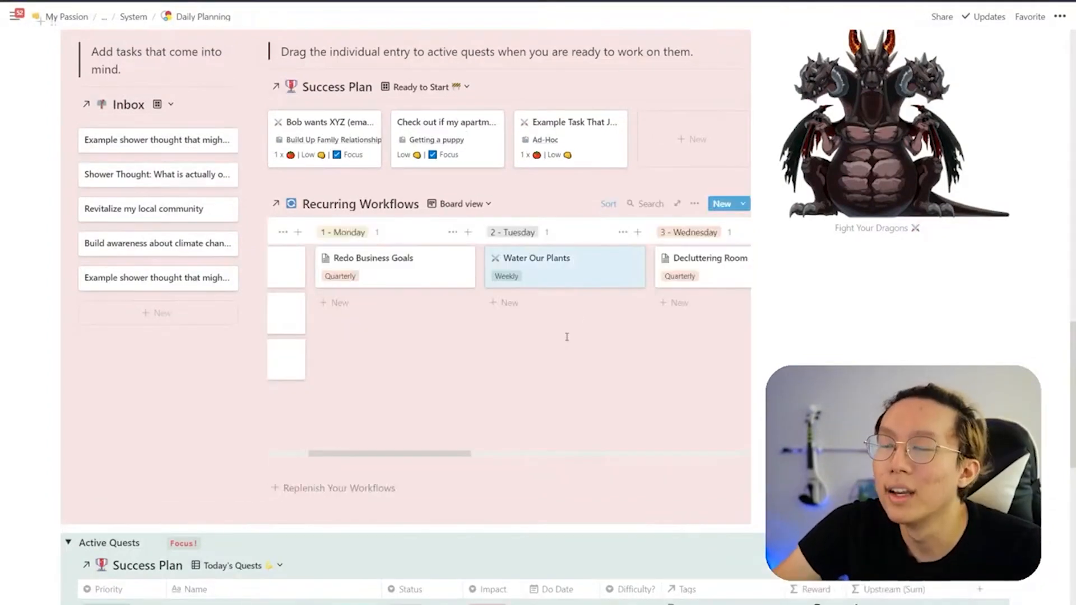
- Move the weekly entries Water Our Plants, 5 km run and Investment Calibration out of the board view to beneath the database
scroll(542, 321, down, 3)
drag(458, 309, 500, 312)
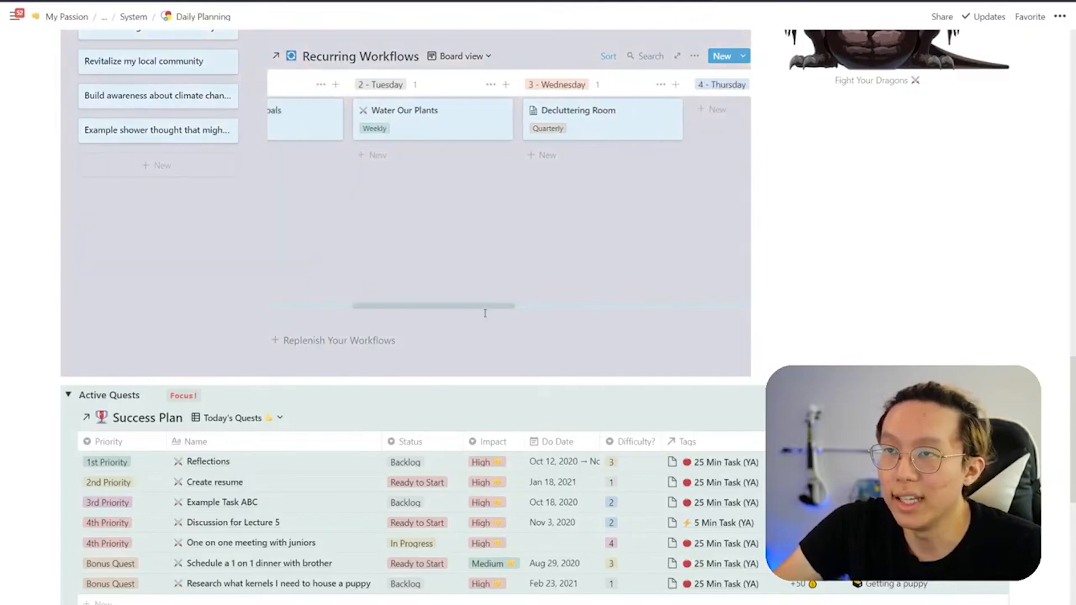
click(519, 315)
scroll(447, 297, up, 2)
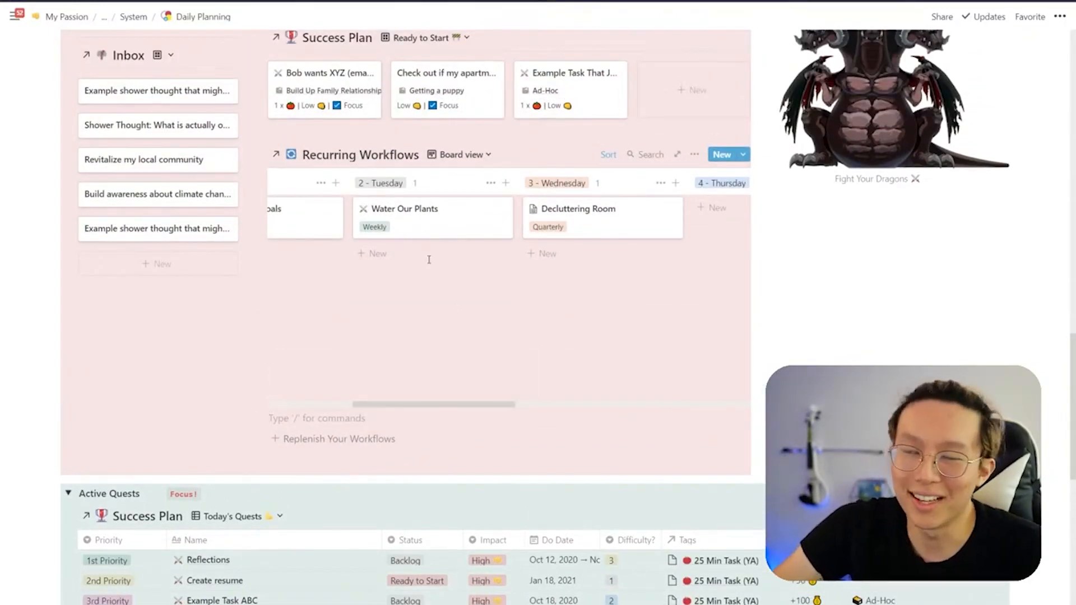
drag(434, 233, 596, 405)
drag(420, 279, 388, 419)
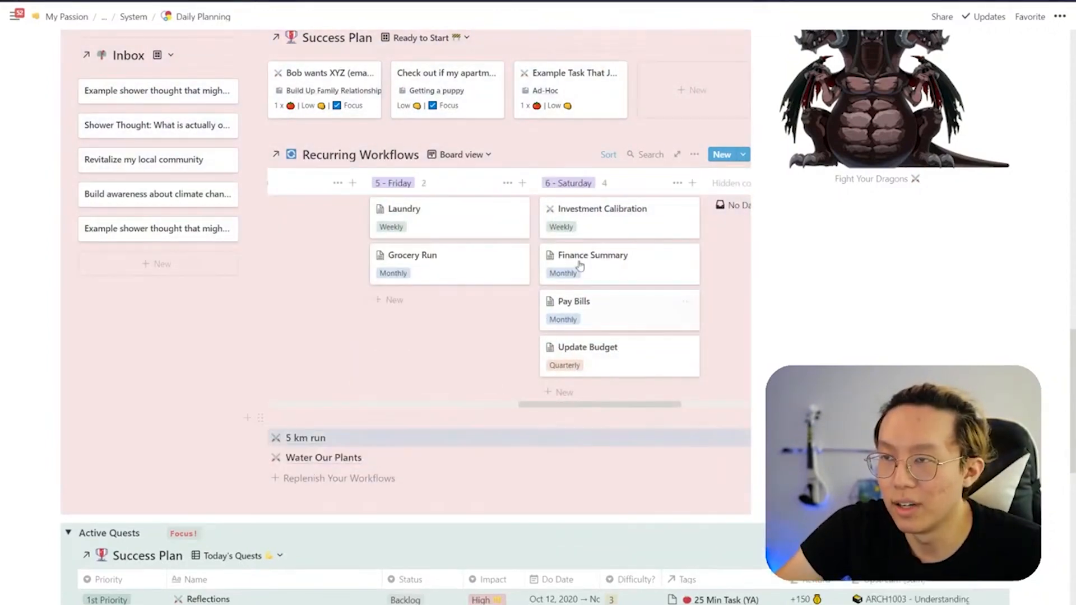
drag(601, 226, 392, 415)
- Move Investment Calibration, 5 km run and Water Our Plants into the template content of the Replenish Your Workflows button
scroll(336, 381, down, 1)
drag(220, 339, 346, 384)
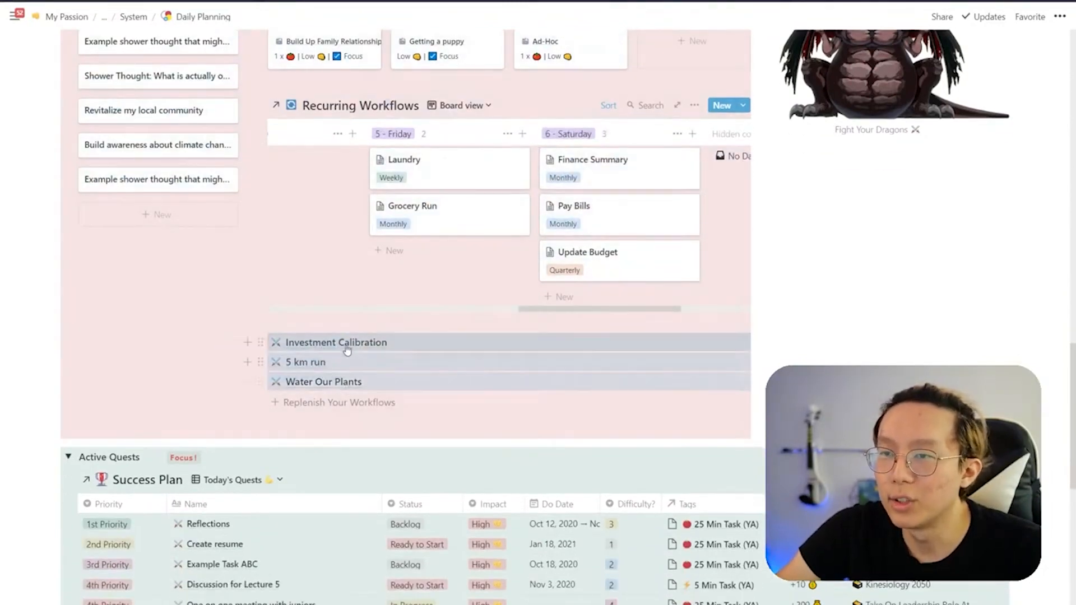
drag(347, 346, 351, 402)
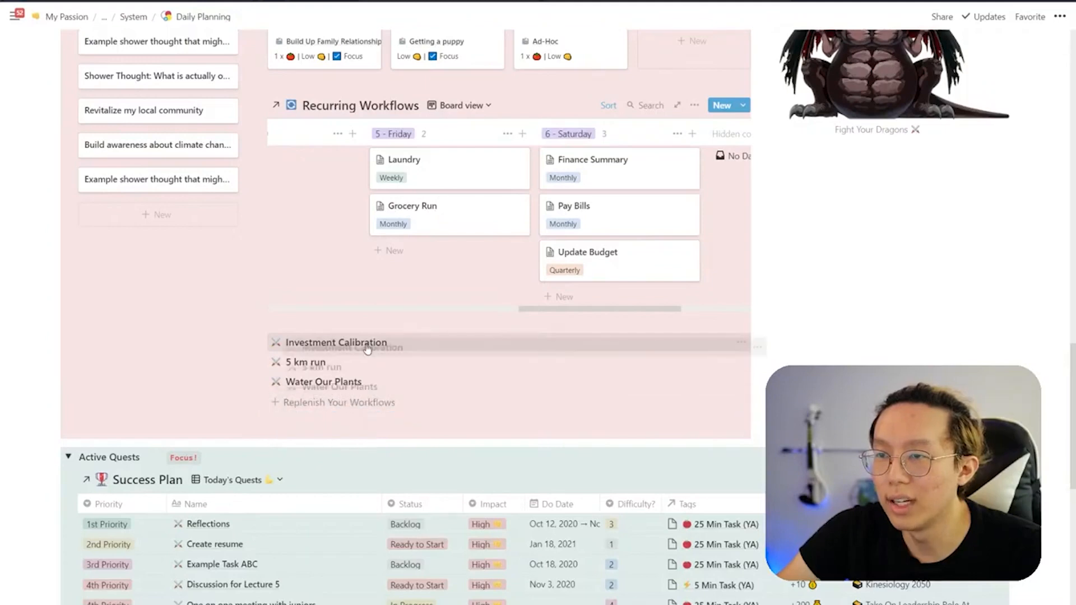
click(722, 403)
scroll(471, 365, down, 2)
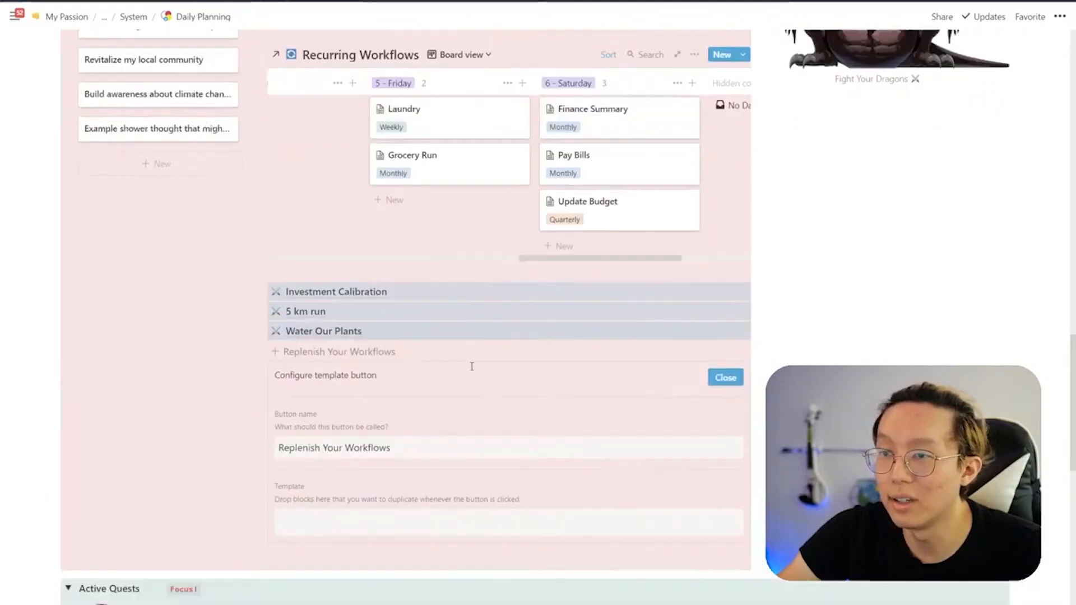
drag(348, 436, 348, 457)
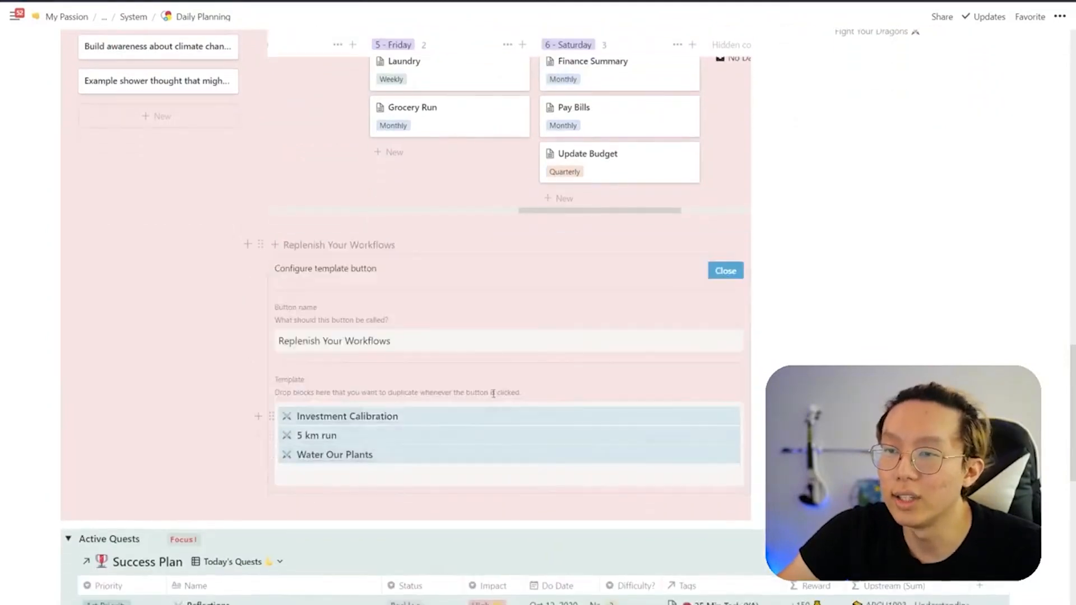
click(723, 282)
- Rename the template button to Replenish Your Workflows (Every Sunday) and close its configuration
scroll(658, 308, up, 4)
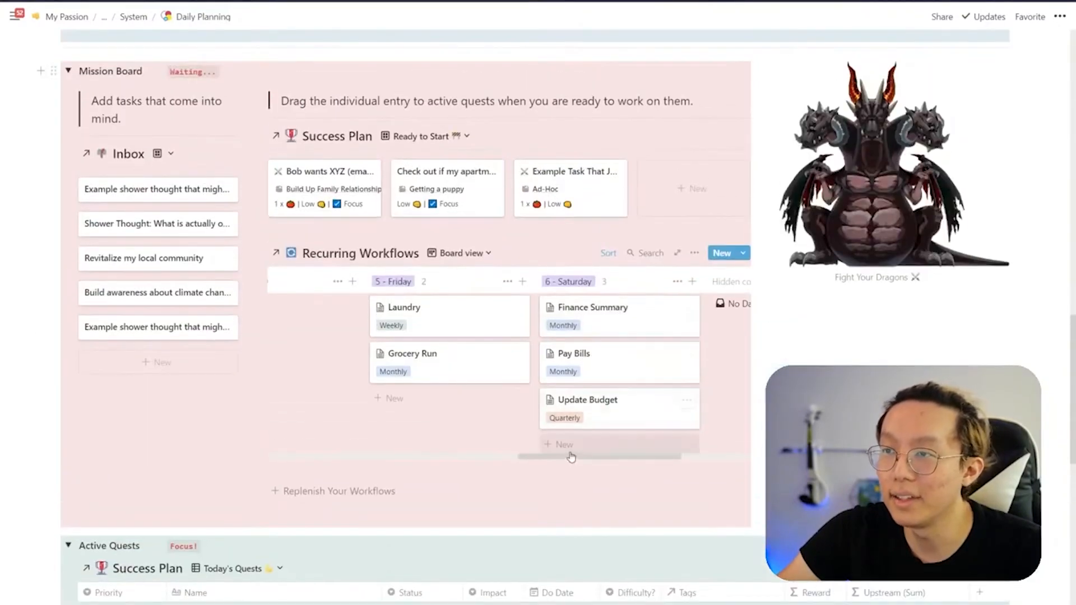
drag(570, 457, 322, 457)
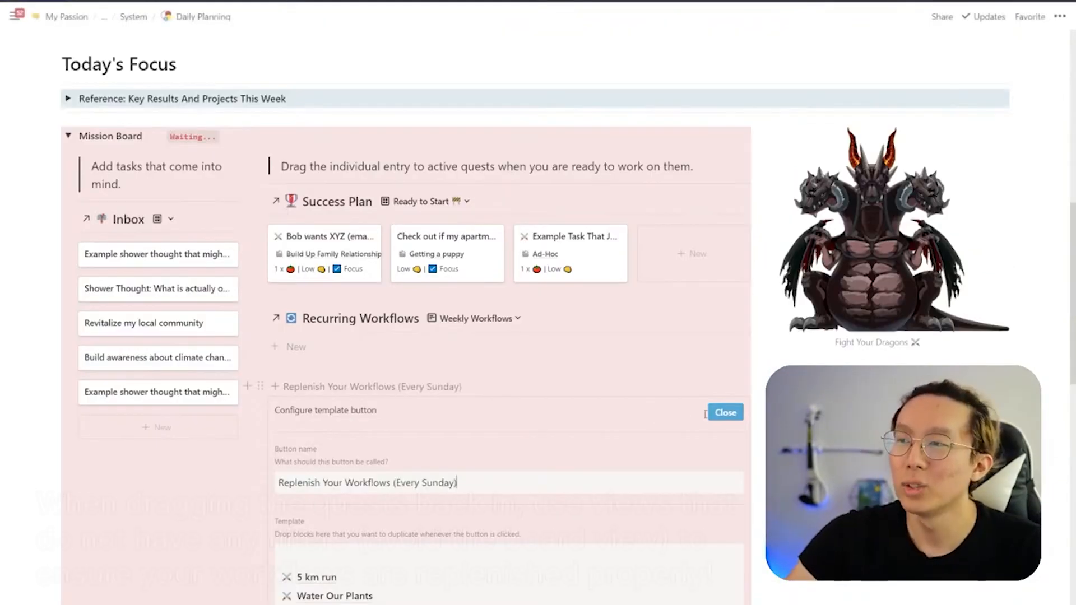
click(721, 344)
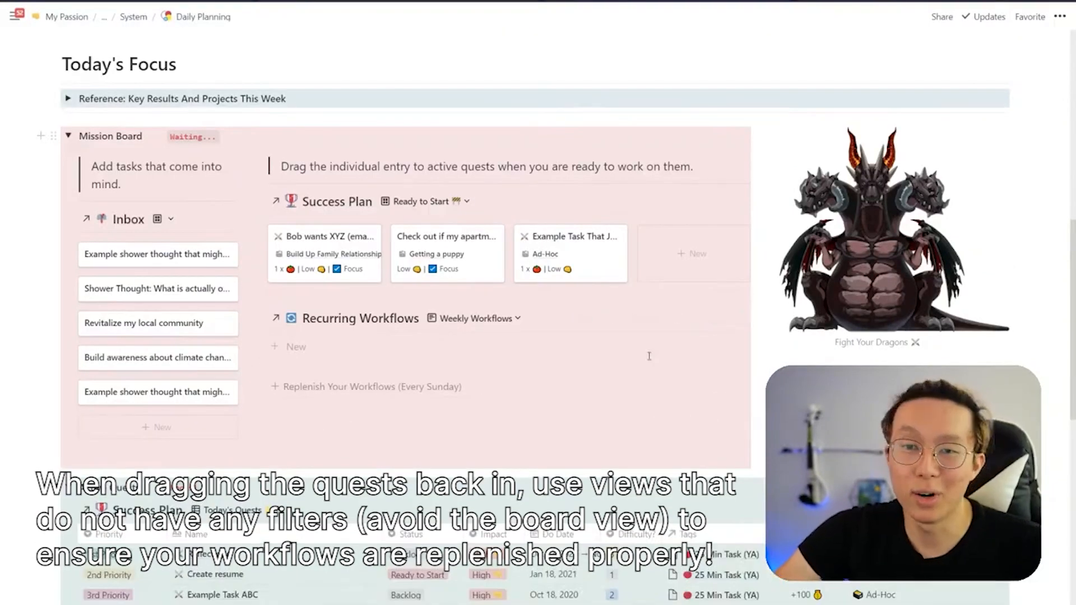
- Generate the template button's workflows and move Investment Calibration back into the Weekly Workflows view, keeping the sorting
scroll(418, 368, down, 1)
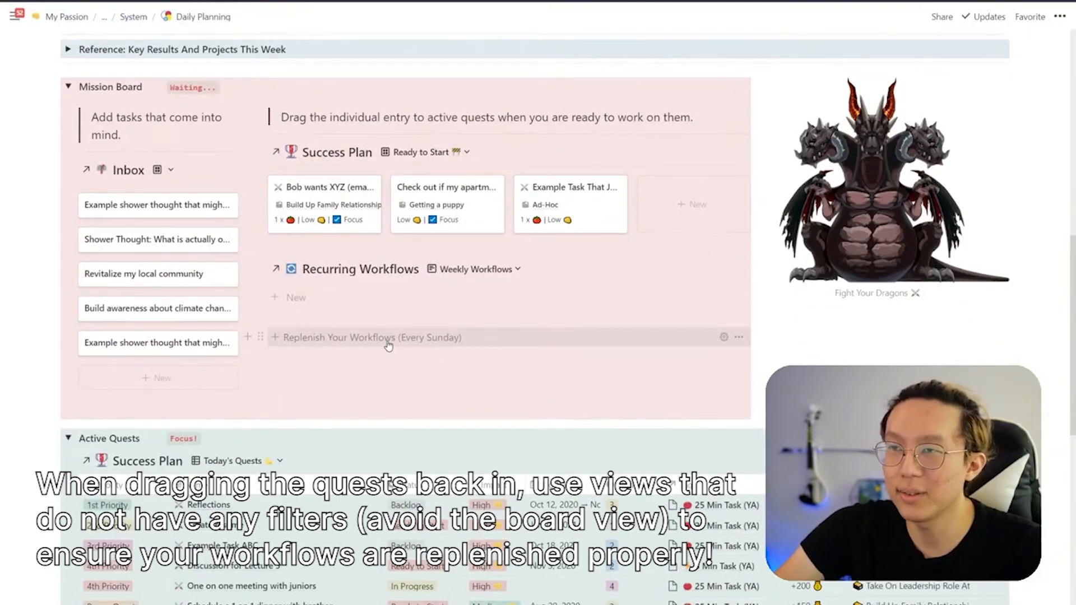
click(388, 344)
drag(365, 396, 426, 296)
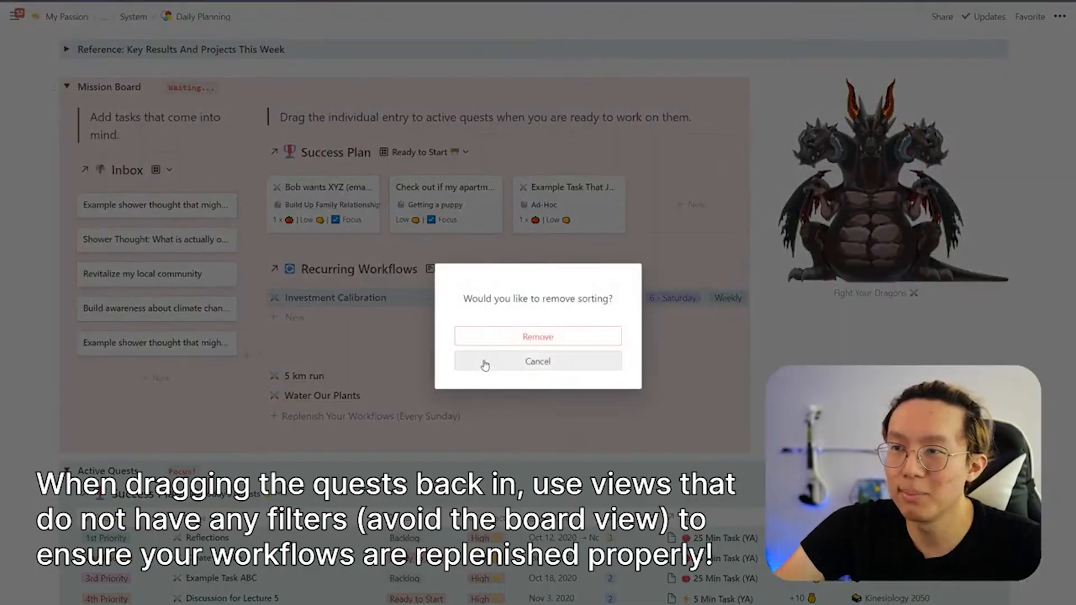
click(483, 363)
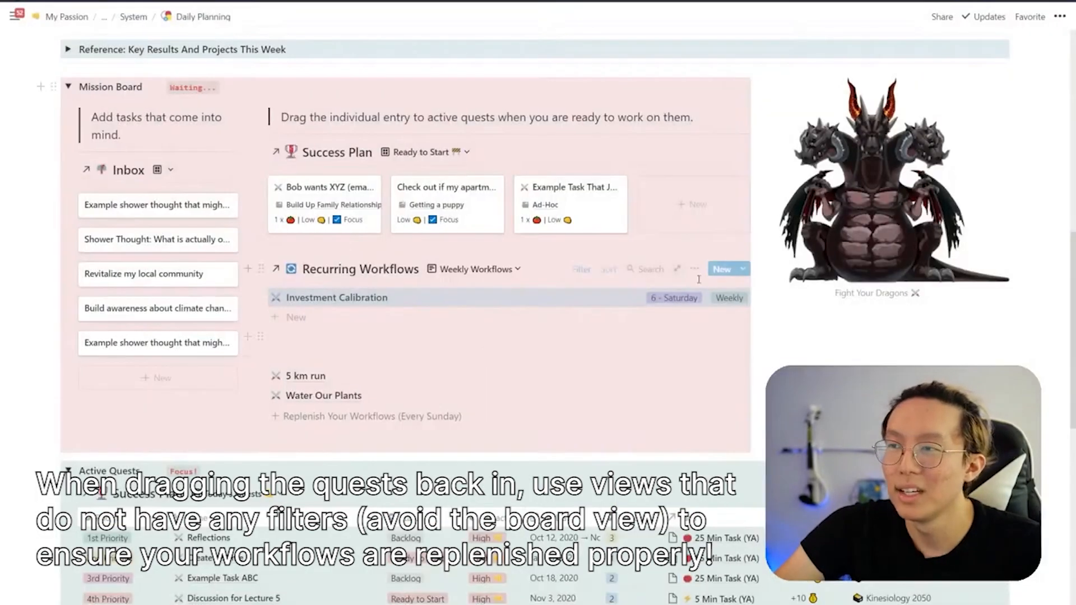
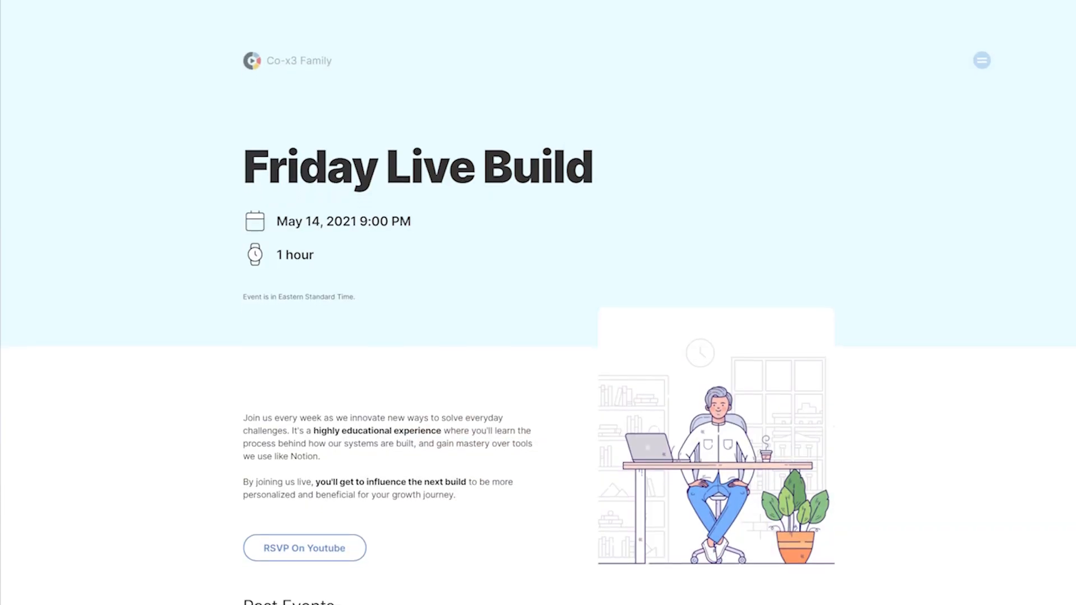
- Look through the Friday Live Build event page from the event details to the Past Events section
scroll(538, 303, down, 2)
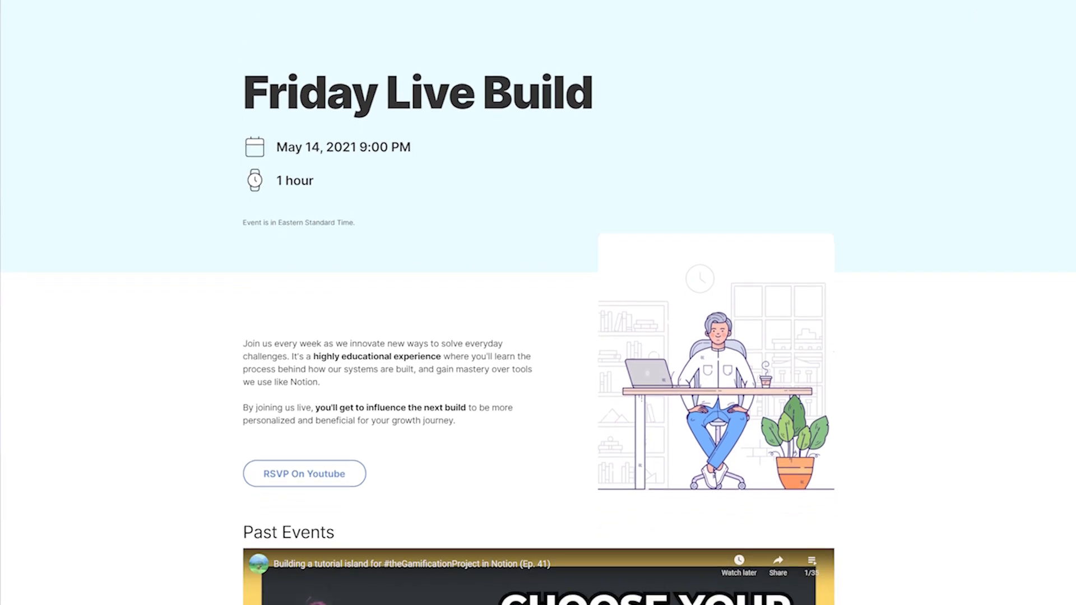
scroll(538, 302, down, 2)
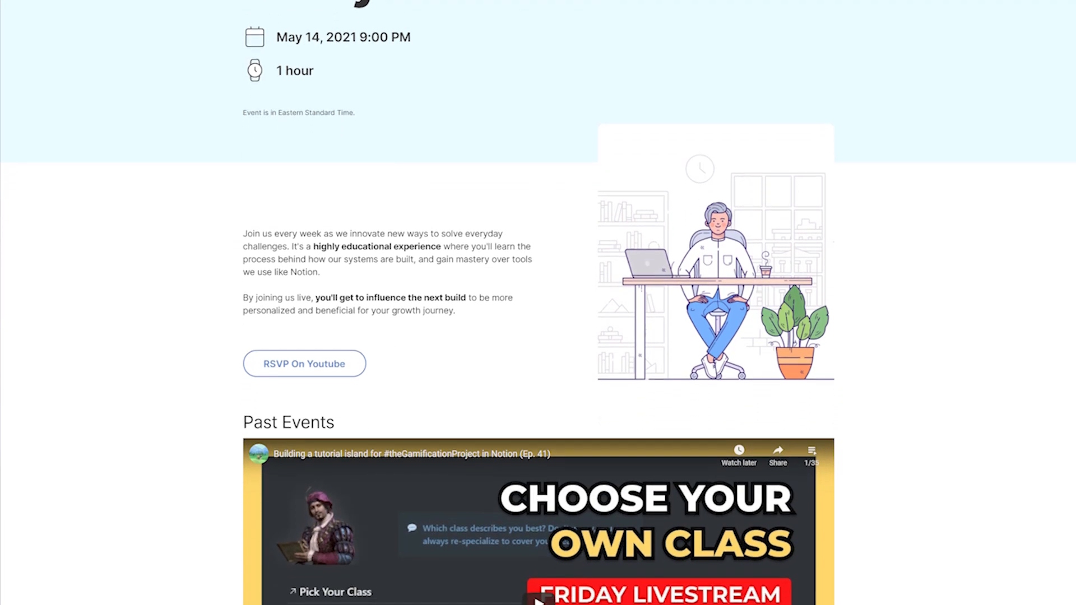
scroll(539, 303, down, 2)
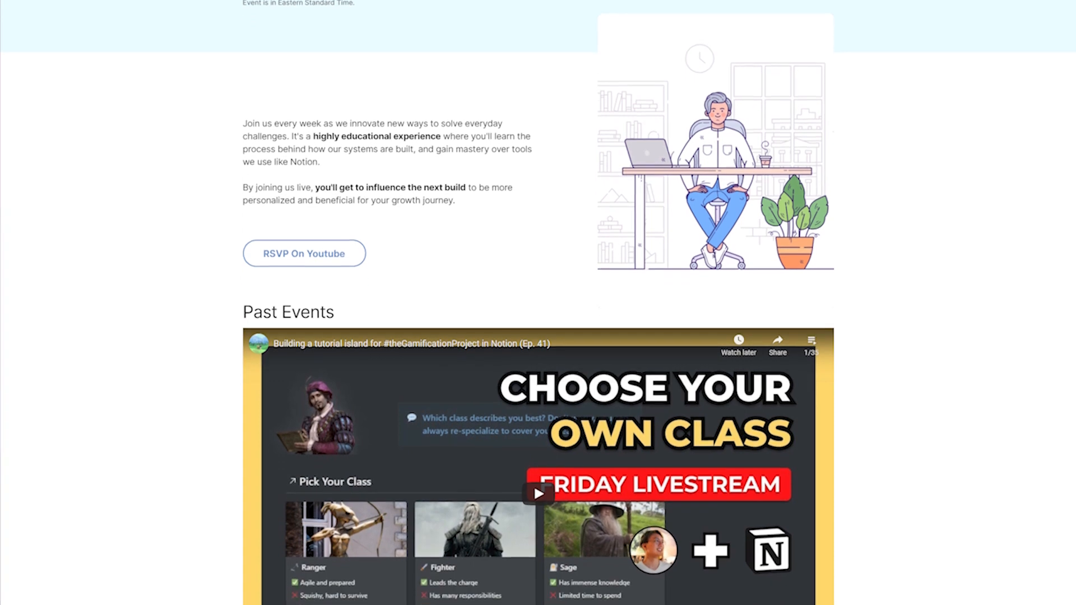
scroll(538, 303, down, 2)
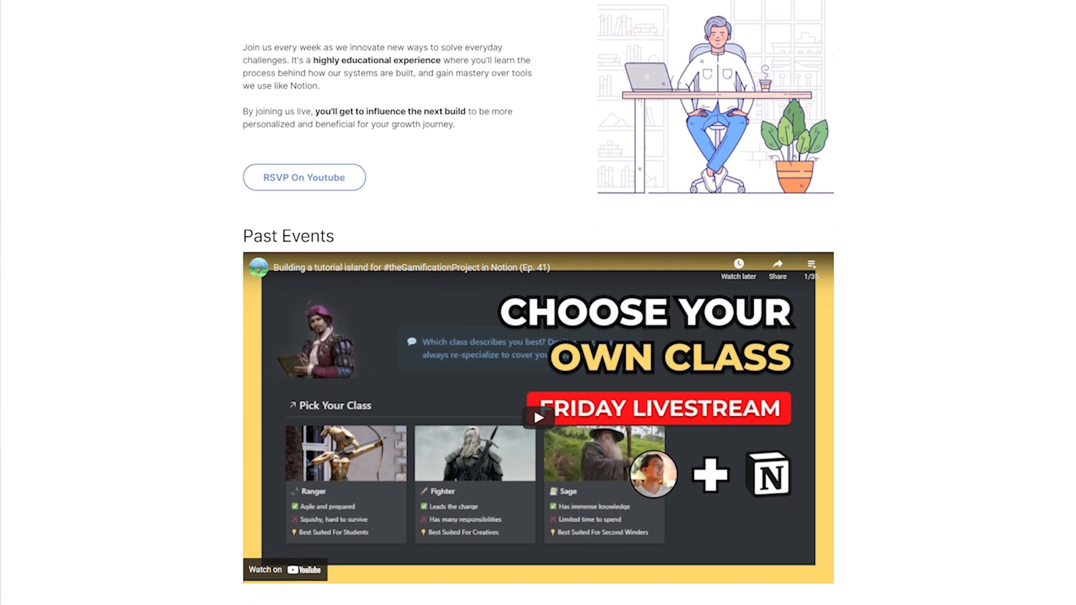
scroll(538, 303, down, 1)
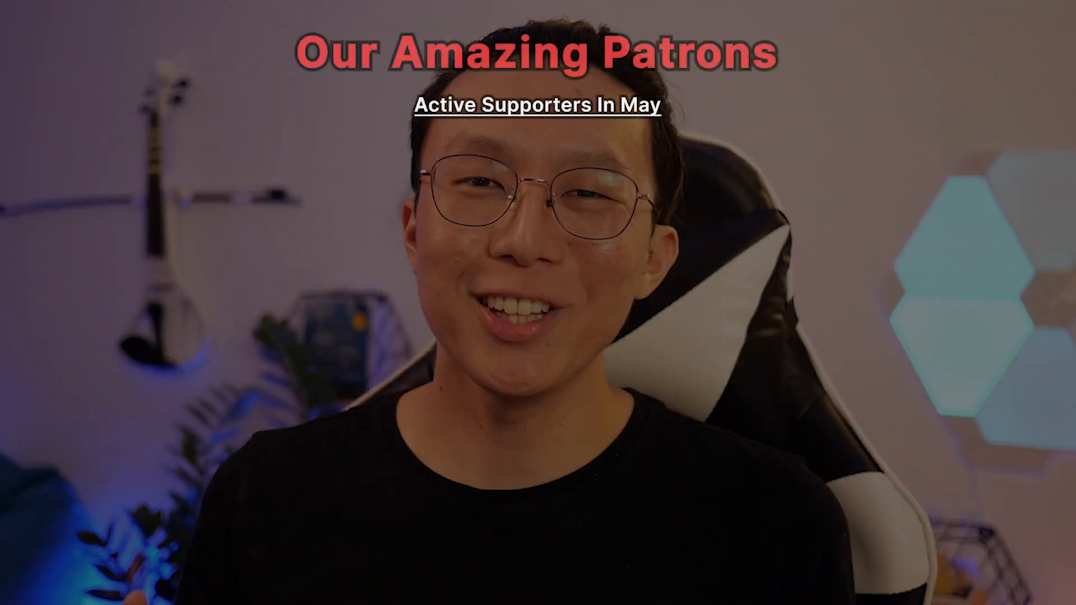